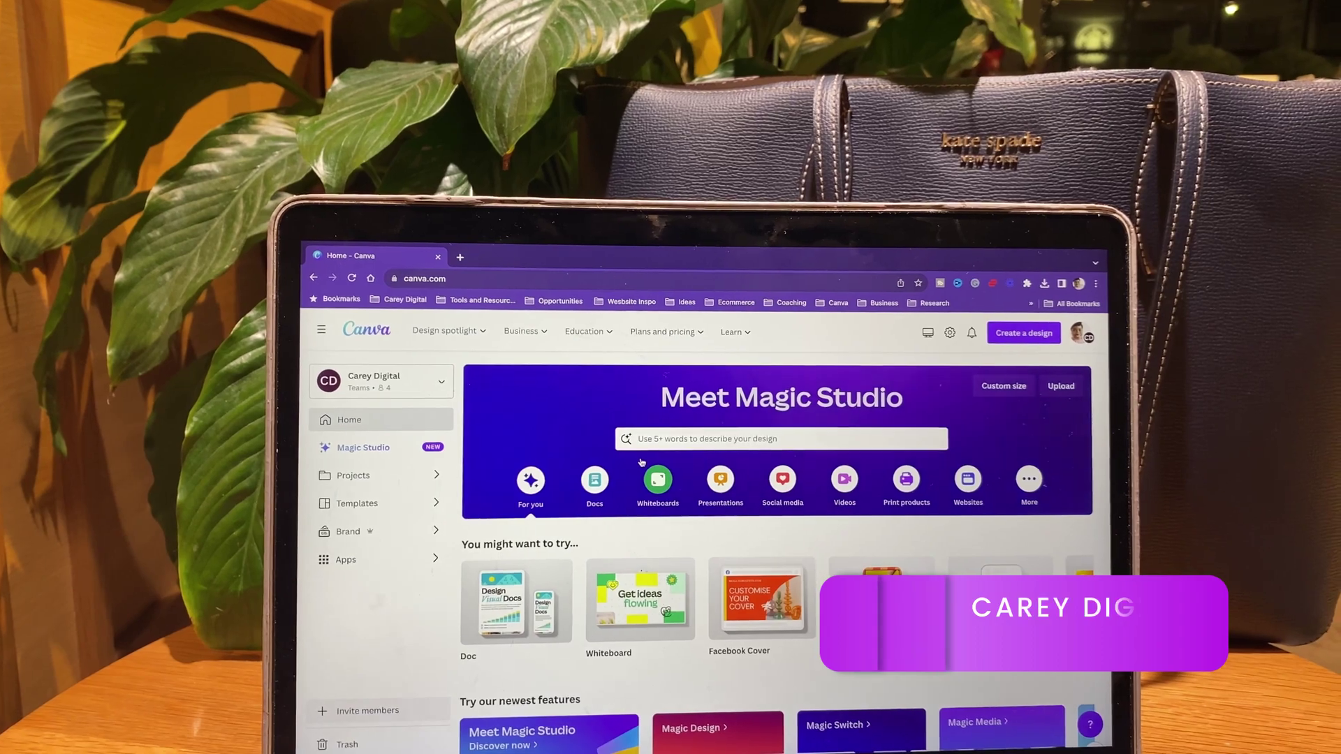
Open the Magic Switch introduction from the newest features on the home page, read it, and close it
{"action": "scroll", "coordinate": [641, 463], "scroll_direction": "down", "scroll_amount": 2}
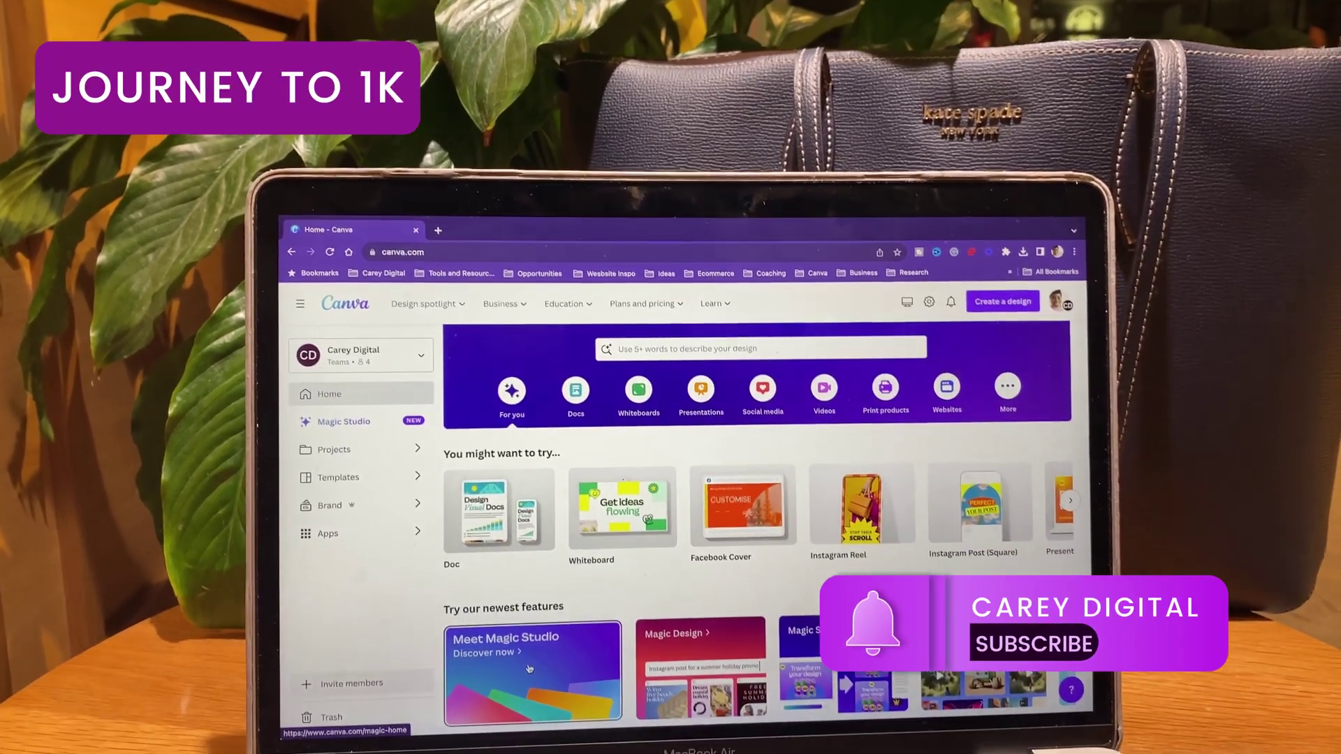
{"action": "left_click", "coordinate": [547, 699]}
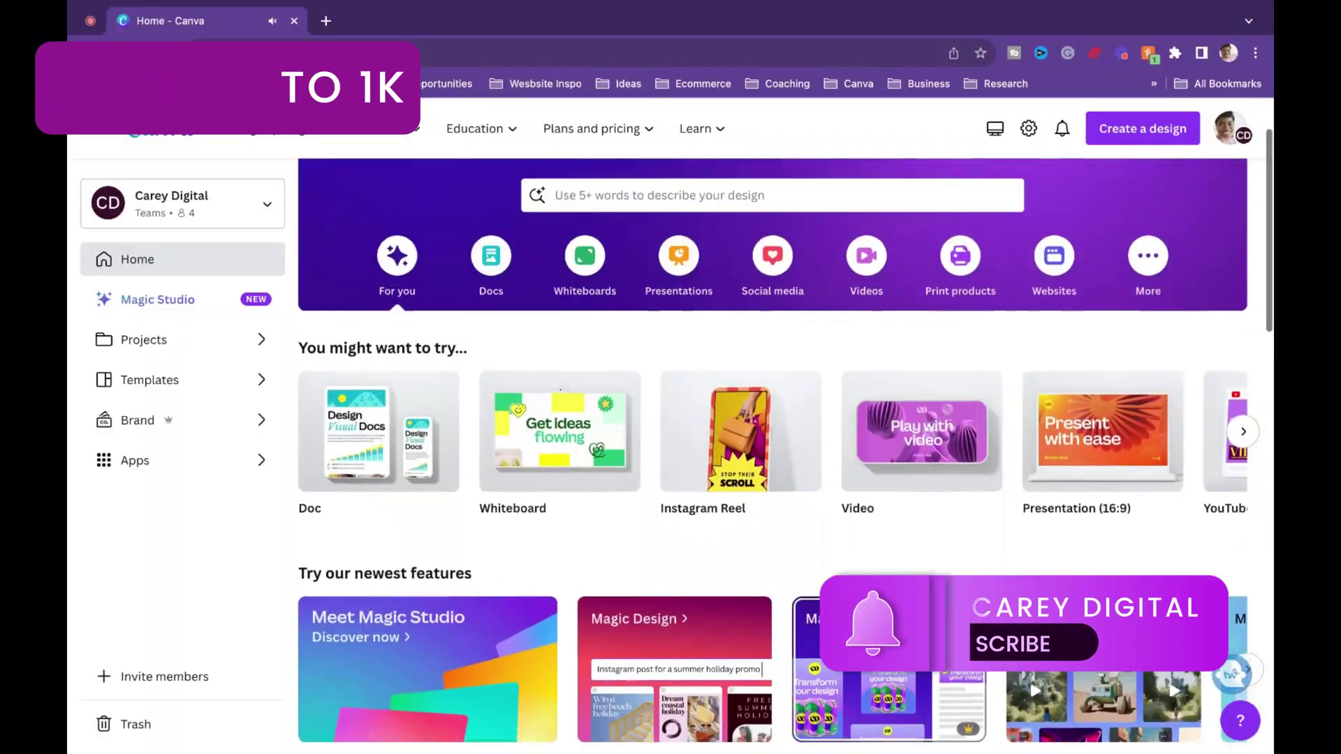
{"action": "scroll", "coordinate": [867, 598], "scroll_direction": "down", "scroll_amount": 1}
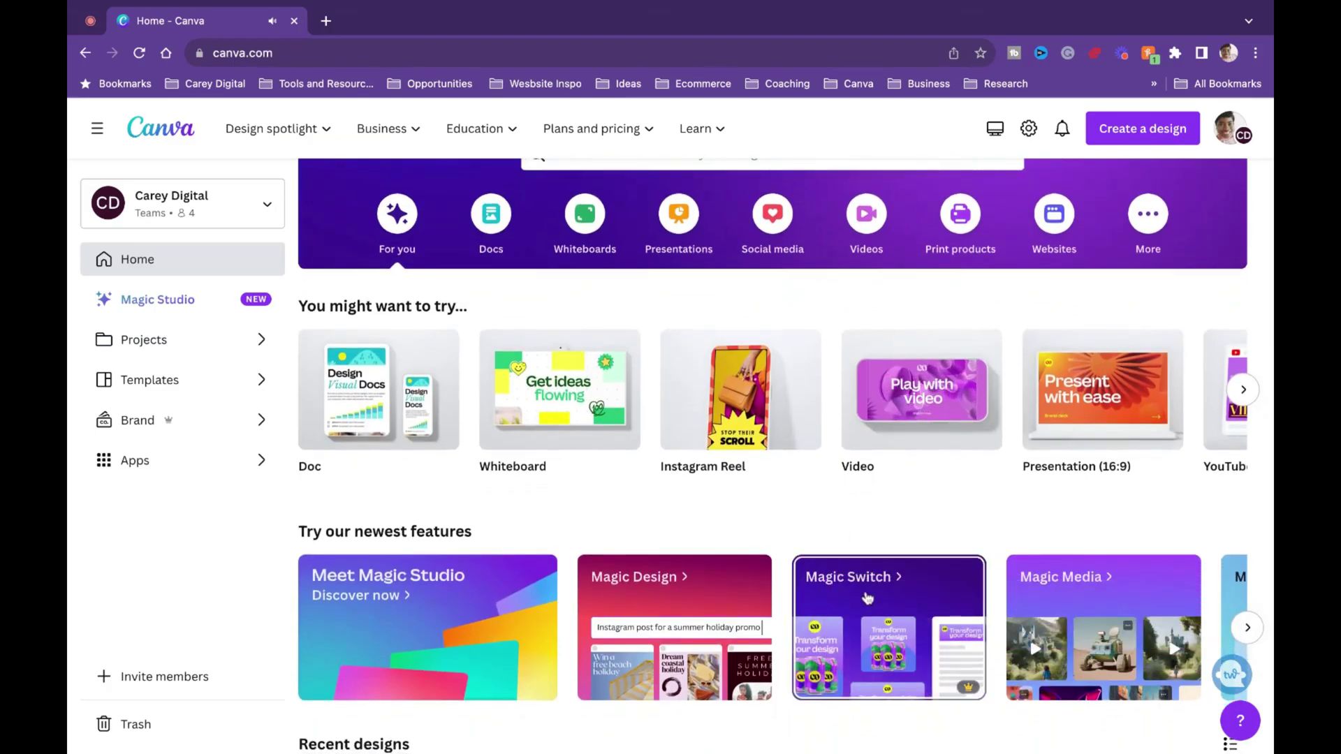
{"action": "left_click", "coordinate": [867, 598]}
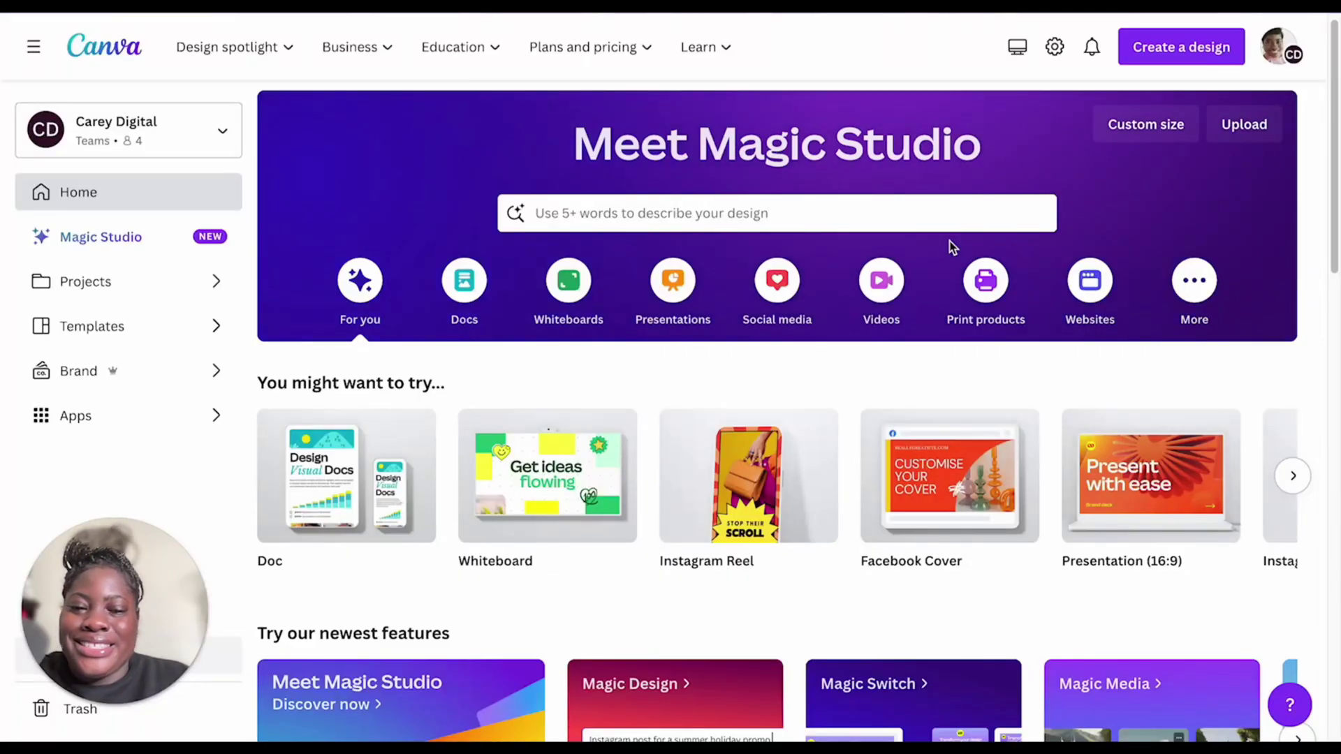
{"action": "scroll", "coordinate": [1104, 411], "scroll_direction": "down", "scroll_amount": 1}
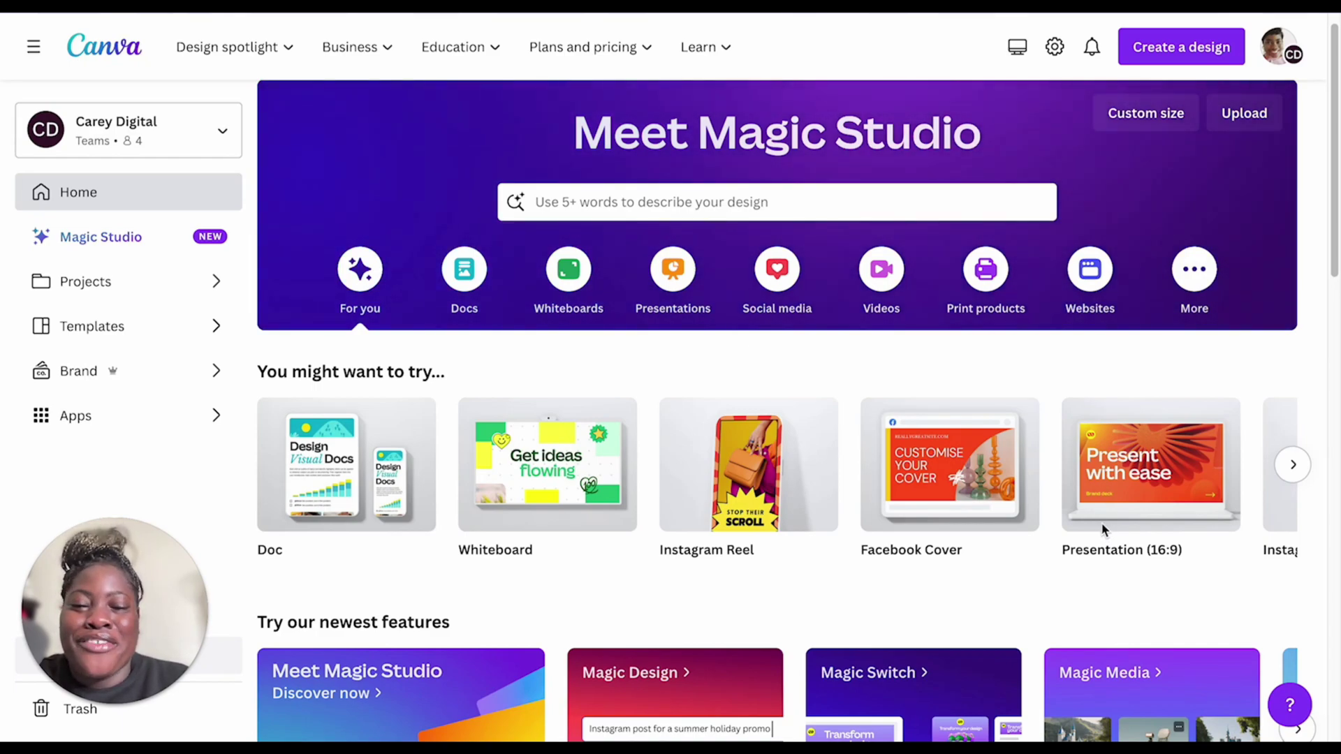
{"action": "scroll", "coordinate": [1083, 629], "scroll_direction": "down", "scroll_amount": 1}
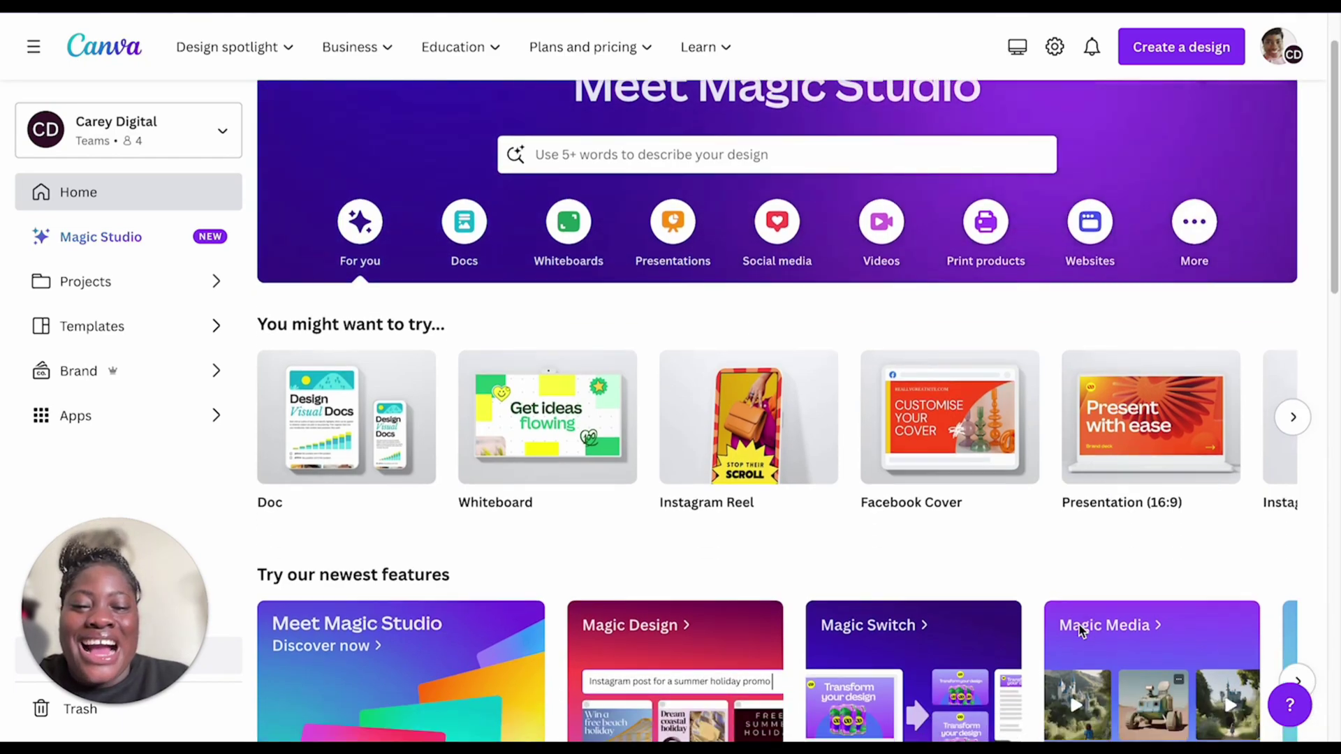
{"action": "left_click", "coordinate": [952, 663]}
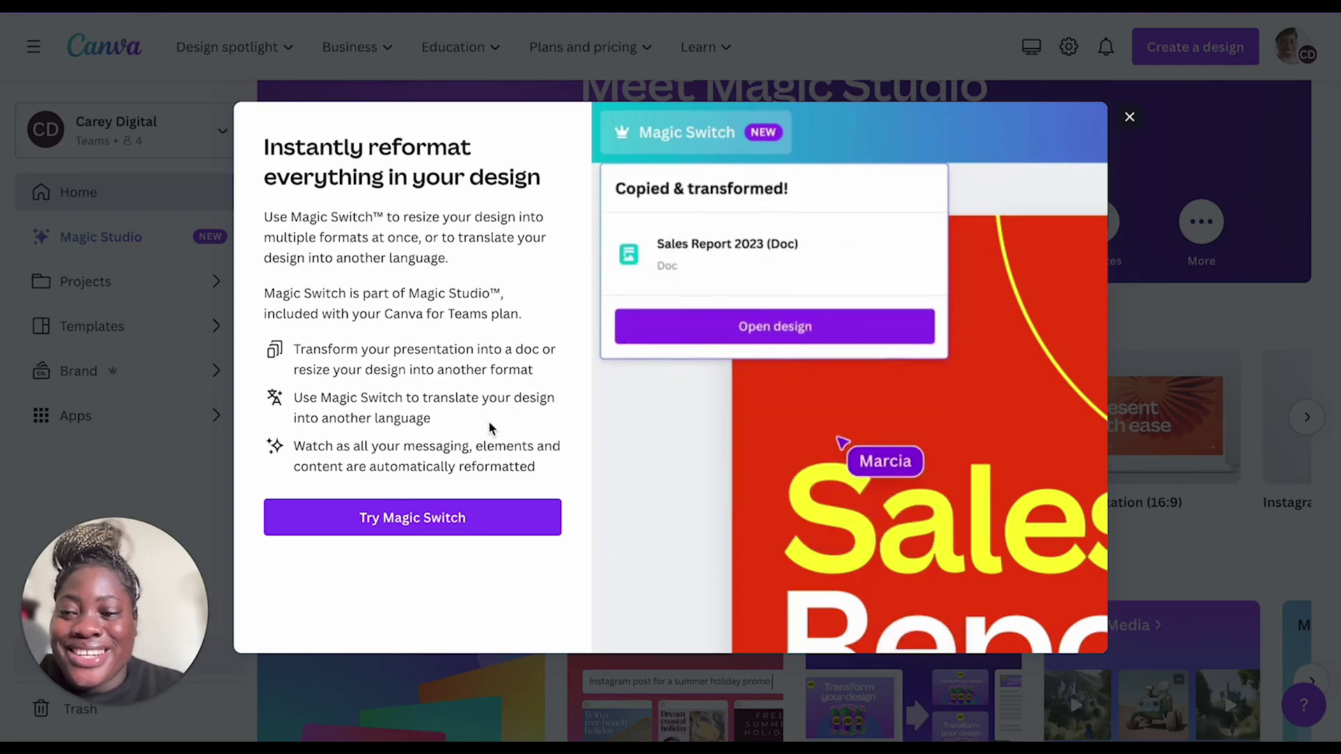
{"action": "left_click", "coordinate": [1128, 118]}
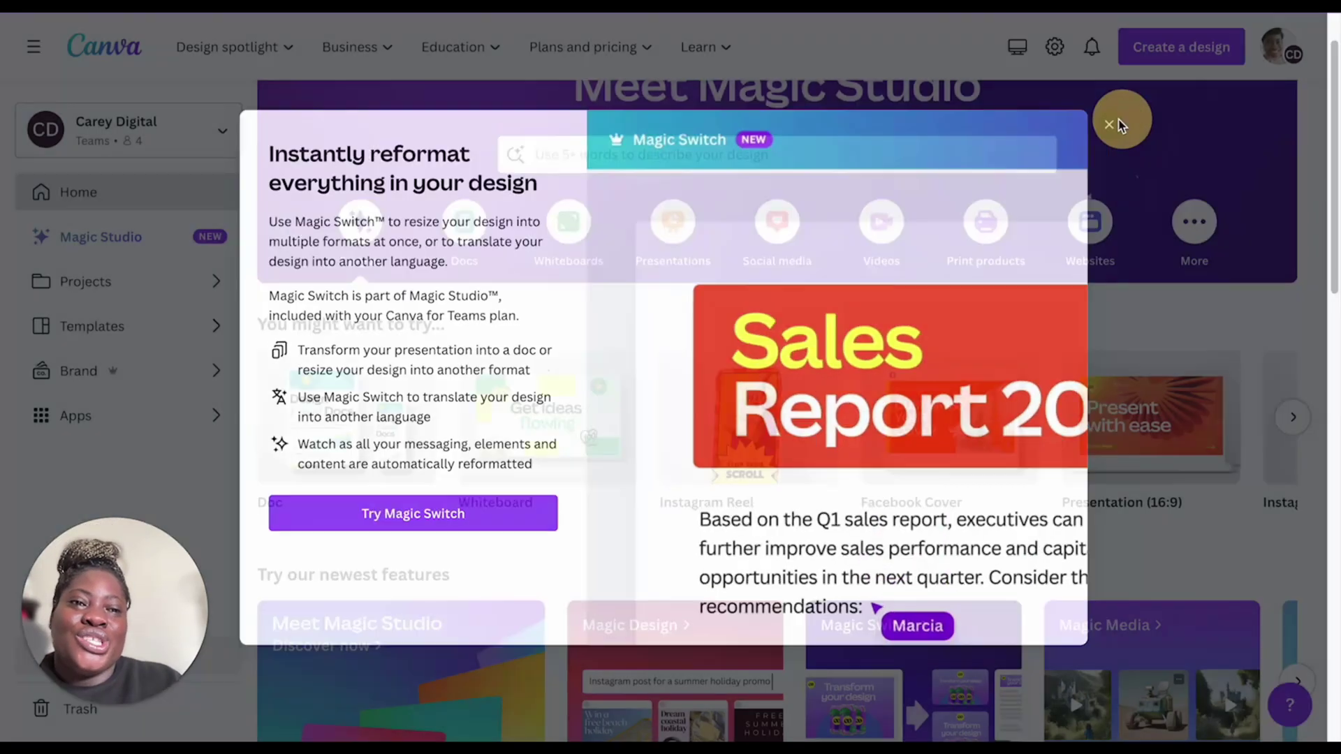
Open the recent design "Driving Your Brand's Social Presence Forward" and hide the templates side panel
{"action": "scroll", "coordinate": [849, 514], "scroll_direction": "down", "scroll_amount": 5}
{"action": "scroll", "coordinate": [847, 512], "scroll_direction": "up", "scroll_amount": 1}
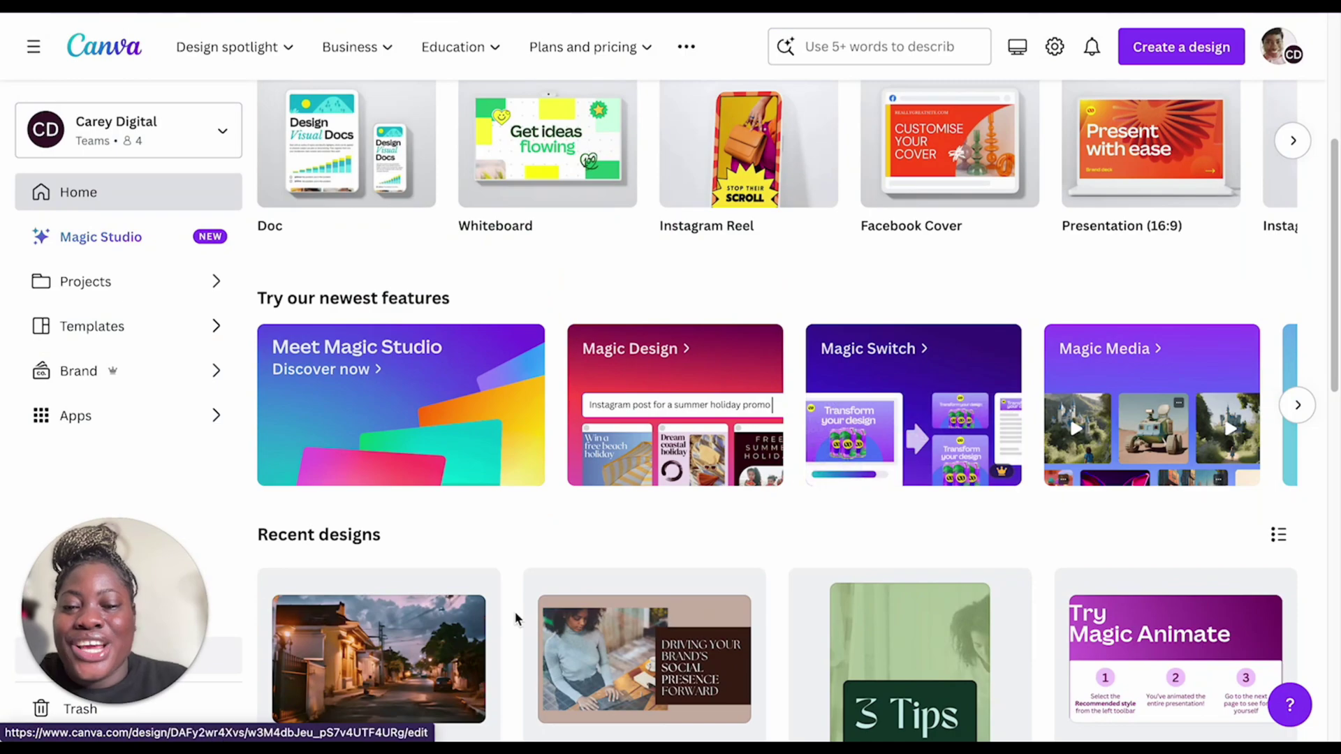
{"action": "left_click", "coordinate": [599, 663]}
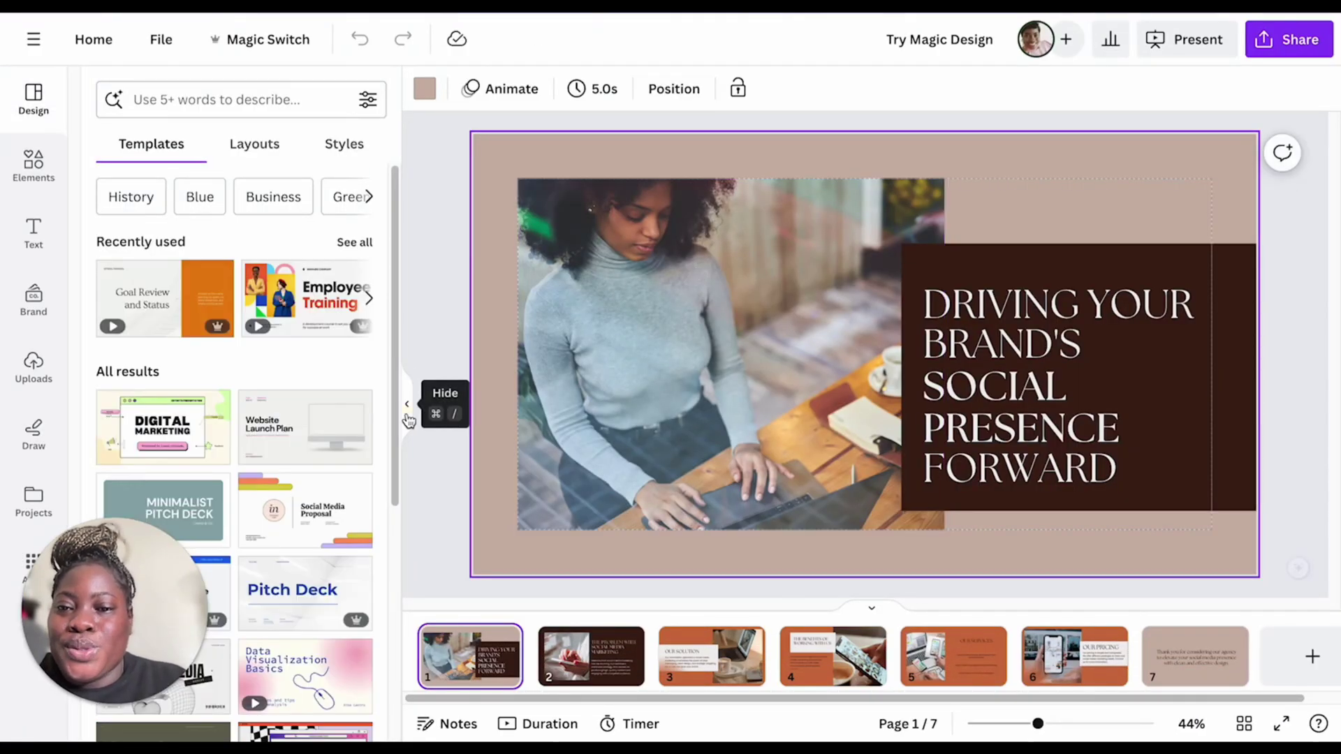
{"action": "left_click", "coordinate": [407, 405]}
{"action": "left_click_drag", "start_coordinate": [133, 593], "coordinate": [1219, 465]}
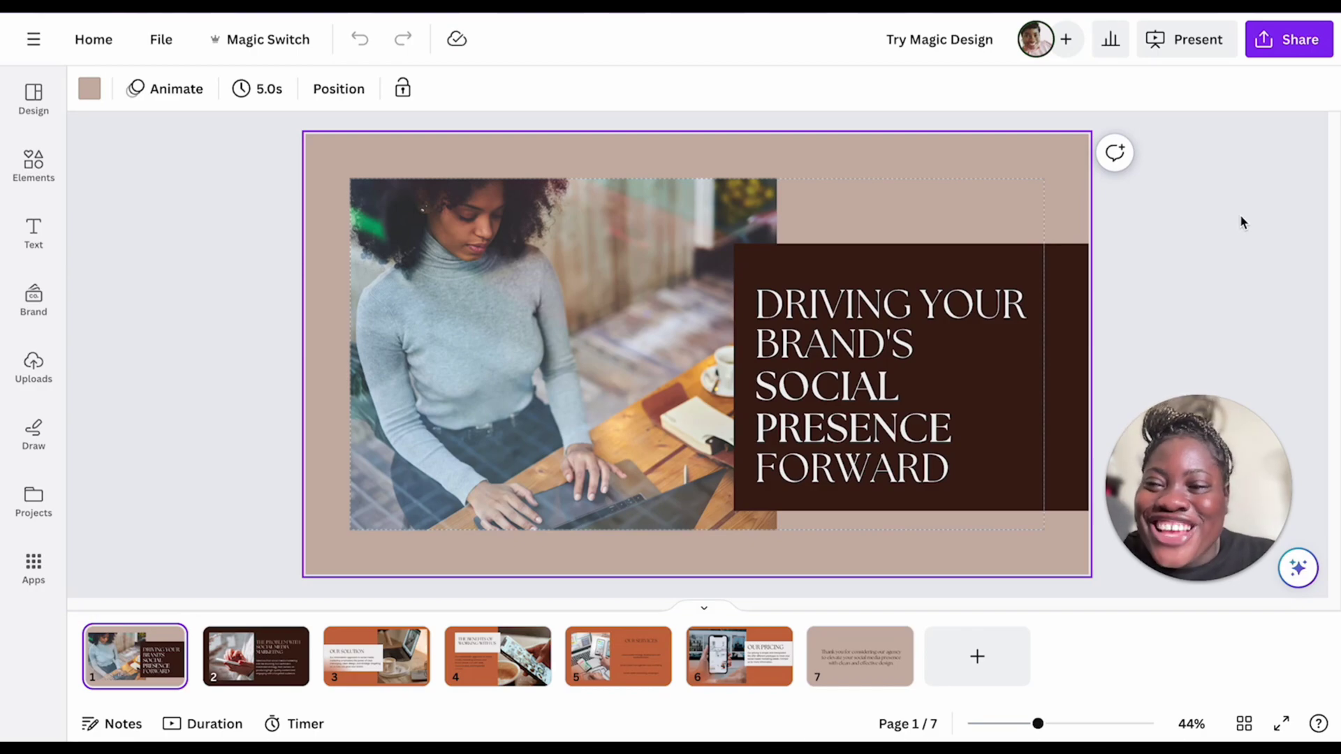
Examine the Magic Switch options for translating, transforming into a doc, and resizing the presentation
{"action": "left_click", "coordinate": [248, 44]}
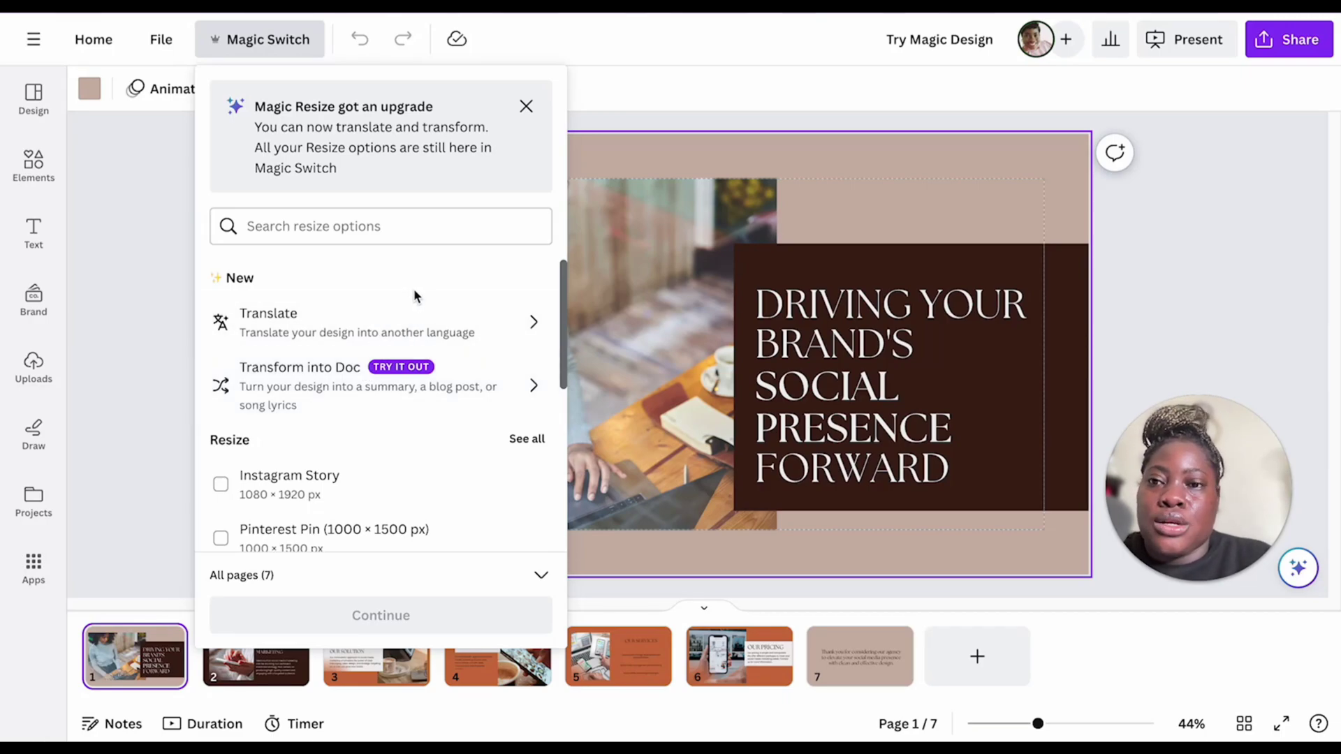
{"action": "scroll", "coordinate": [391, 293], "scroll_direction": "down", "scroll_amount": 5}
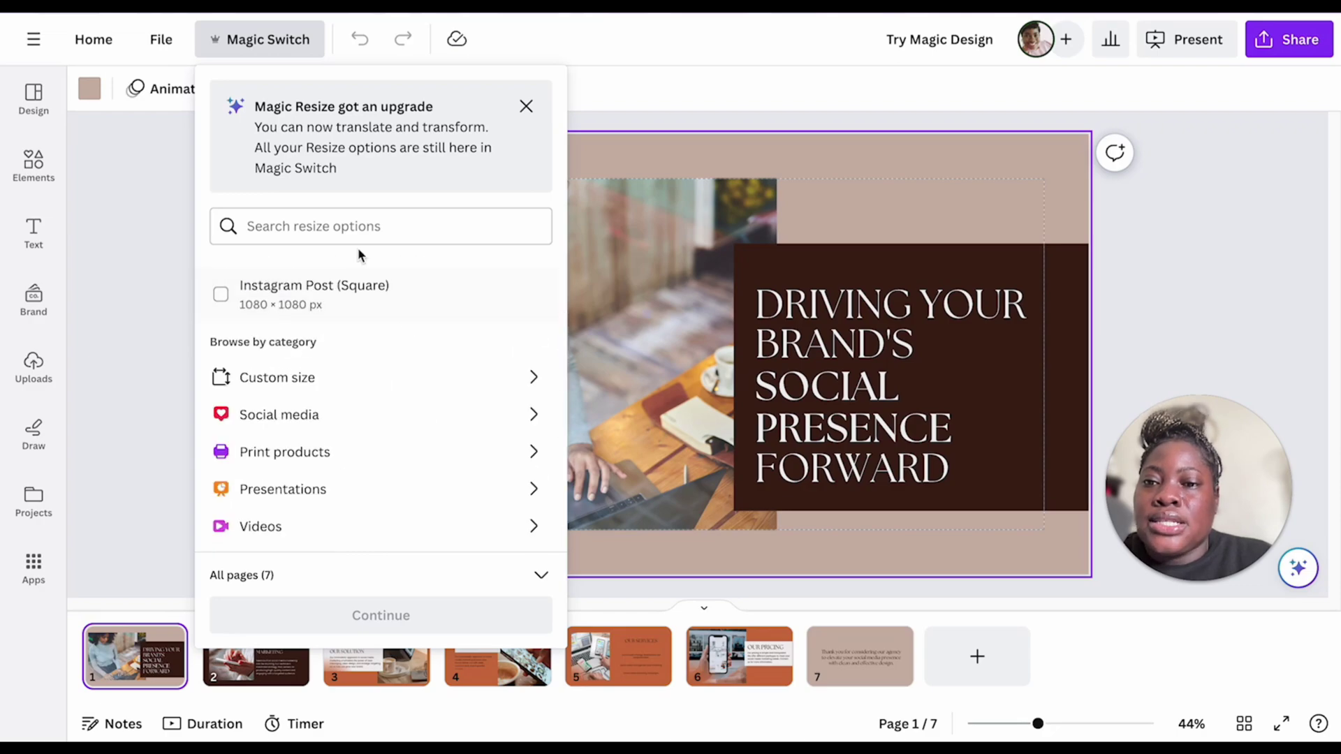
{"action": "scroll", "coordinate": [363, 307], "scroll_direction": "up", "scroll_amount": 3}
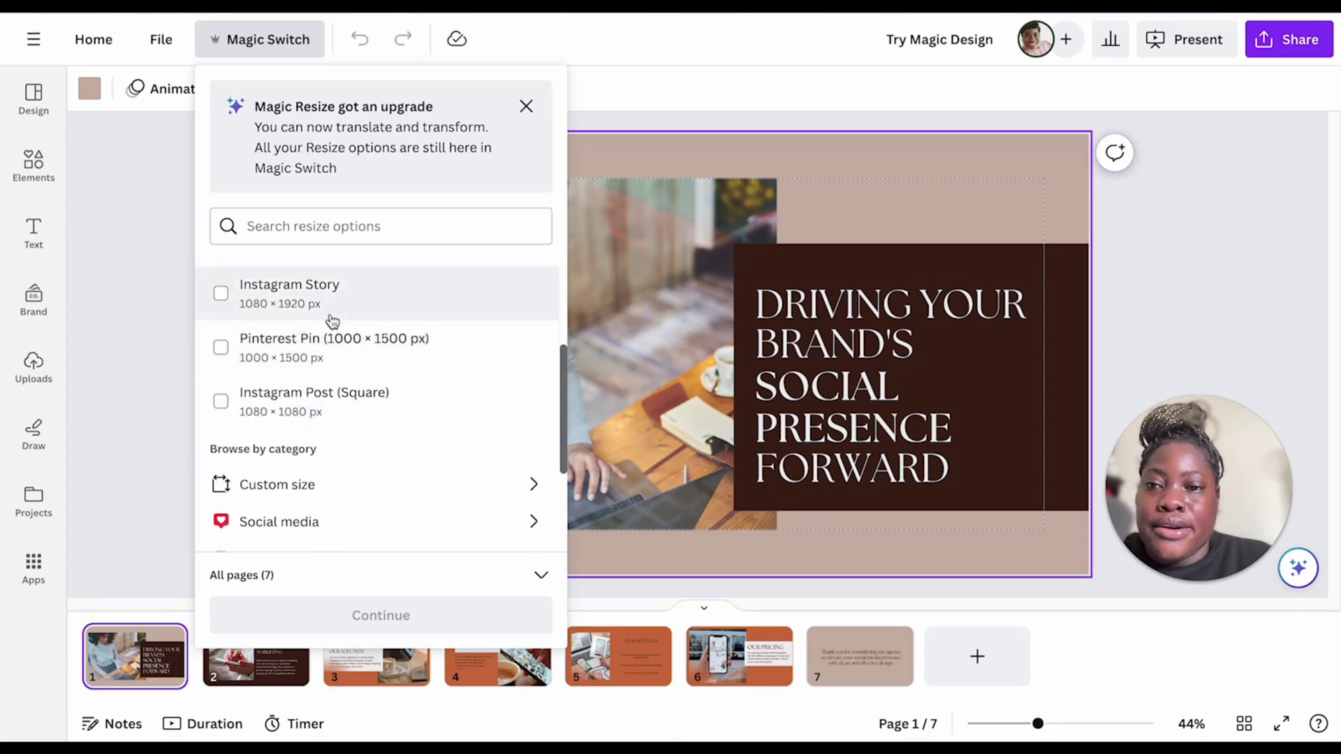
{"action": "scroll", "coordinate": [377, 328], "scroll_direction": "up", "scroll_amount": 1}
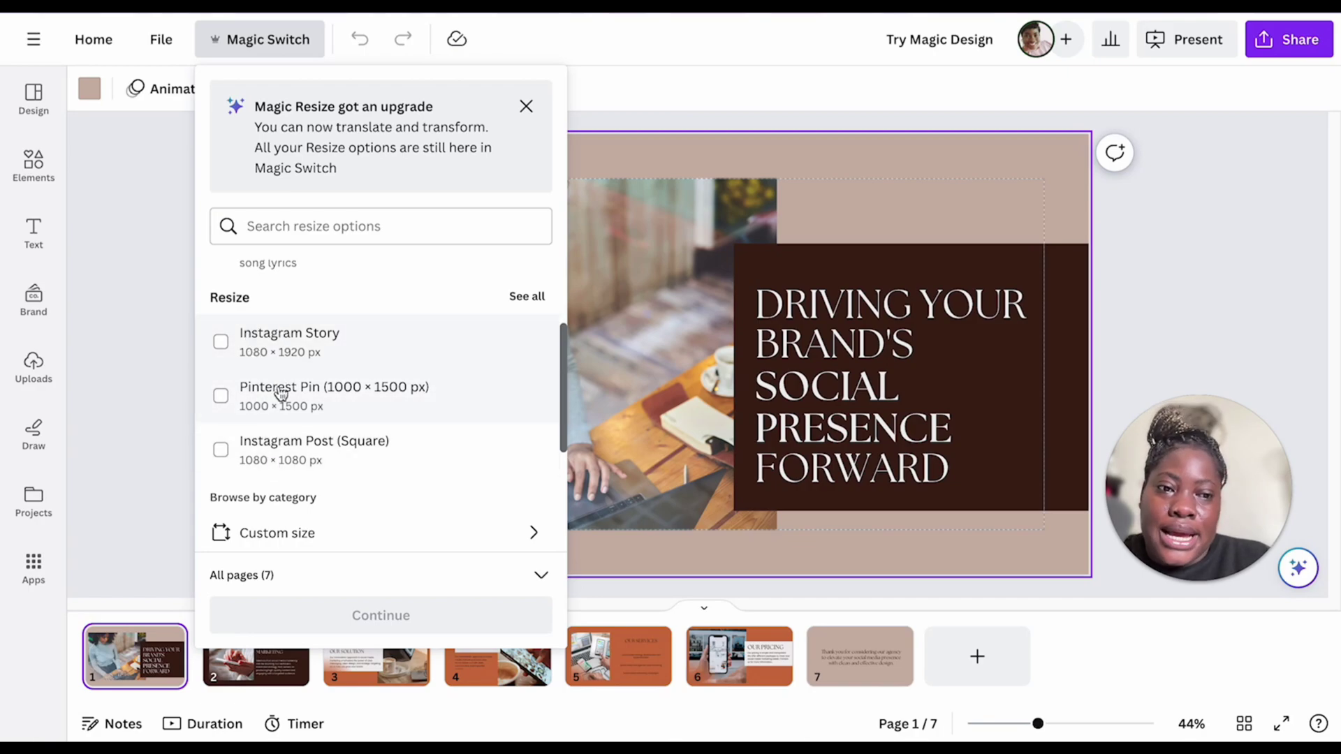
{"action": "scroll", "coordinate": [443, 417], "scroll_direction": "down", "scroll_amount": 2}
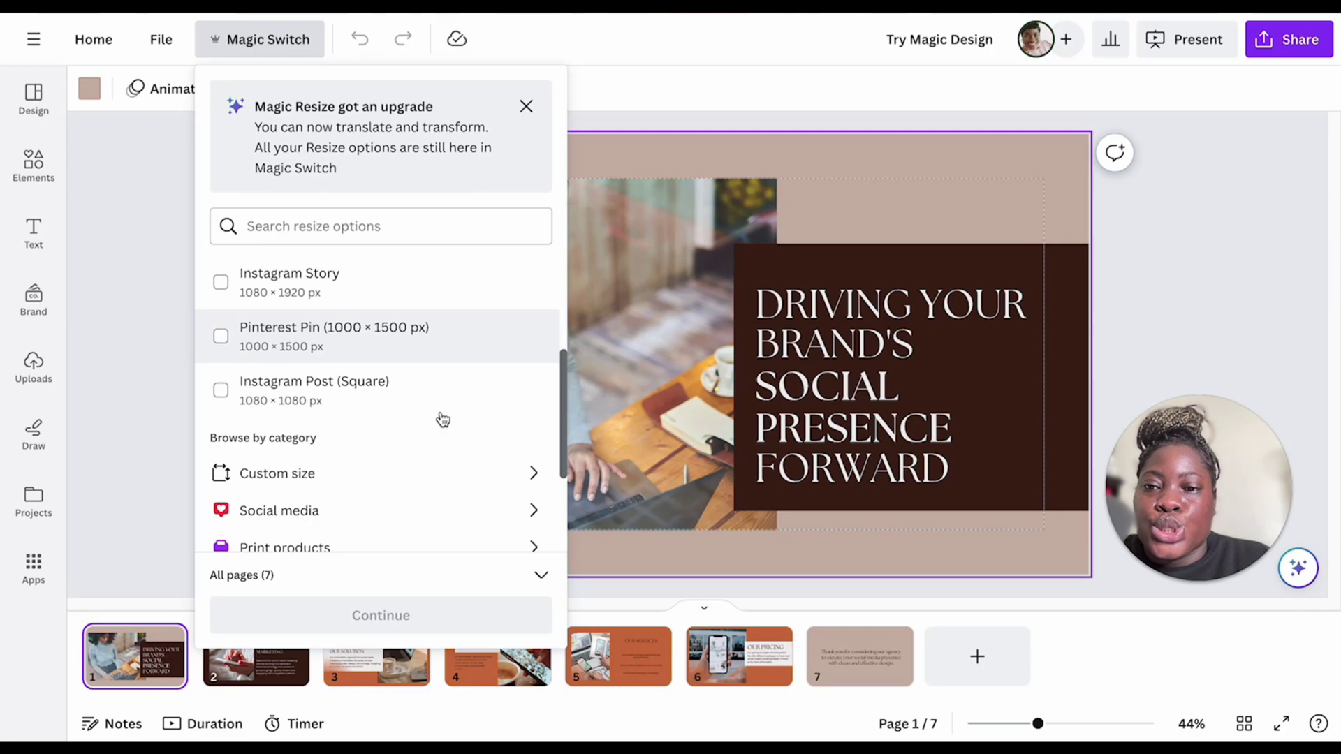
{"action": "scroll", "coordinate": [443, 419], "scroll_direction": "down", "scroll_amount": 2}
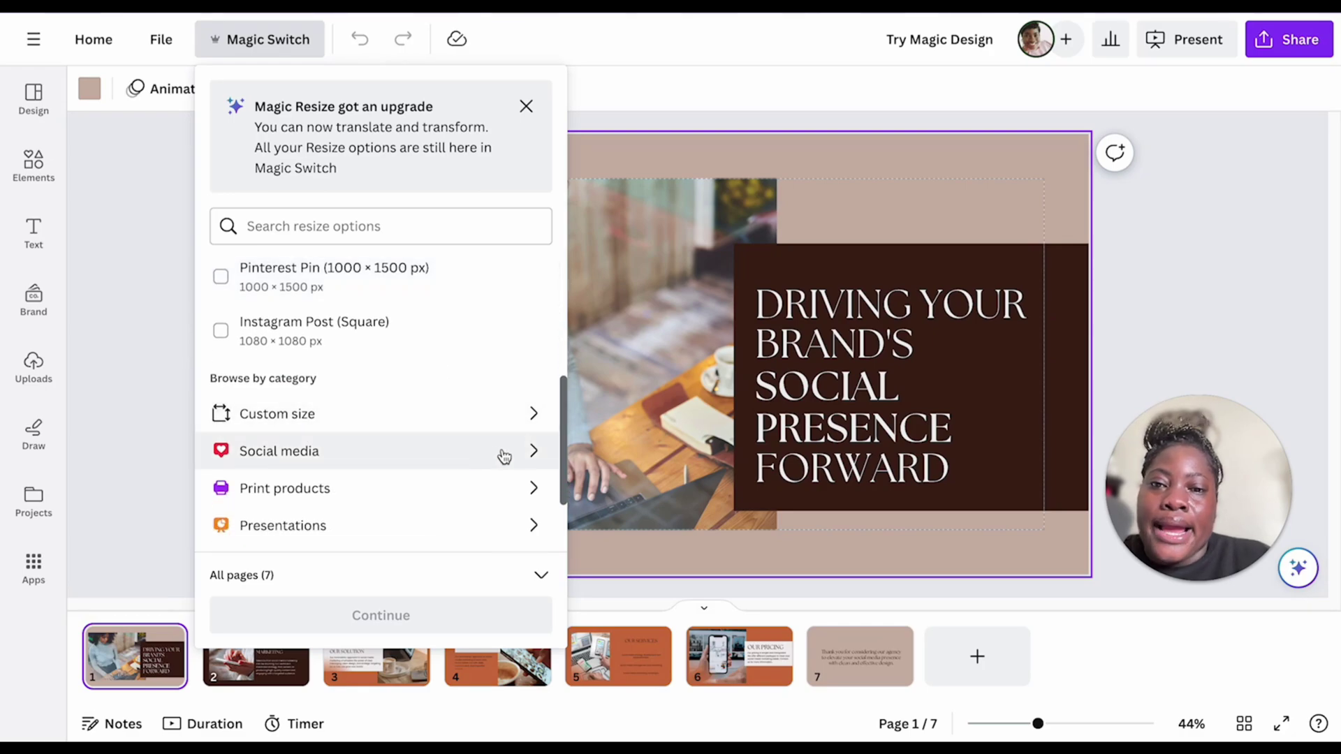
Browse the social media resize formats, filtering them by Instagram, TikTok and Facebook
{"action": "left_click", "coordinate": [533, 452]}
{"action": "scroll", "coordinate": [377, 398], "scroll_direction": "down", "scroll_amount": 8}
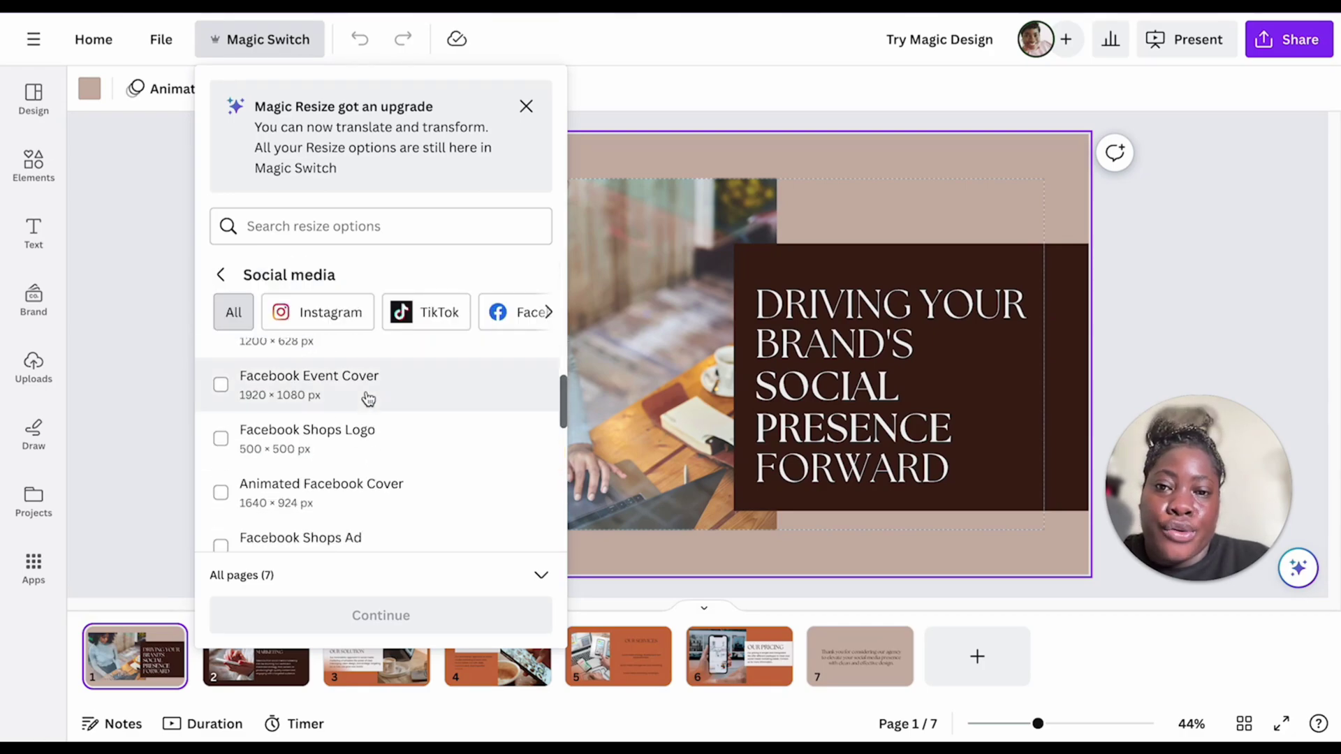
{"action": "scroll", "coordinate": [364, 398], "scroll_direction": "up", "scroll_amount": 5}
{"action": "scroll", "coordinate": [356, 454], "scroll_direction": "up", "scroll_amount": 1}
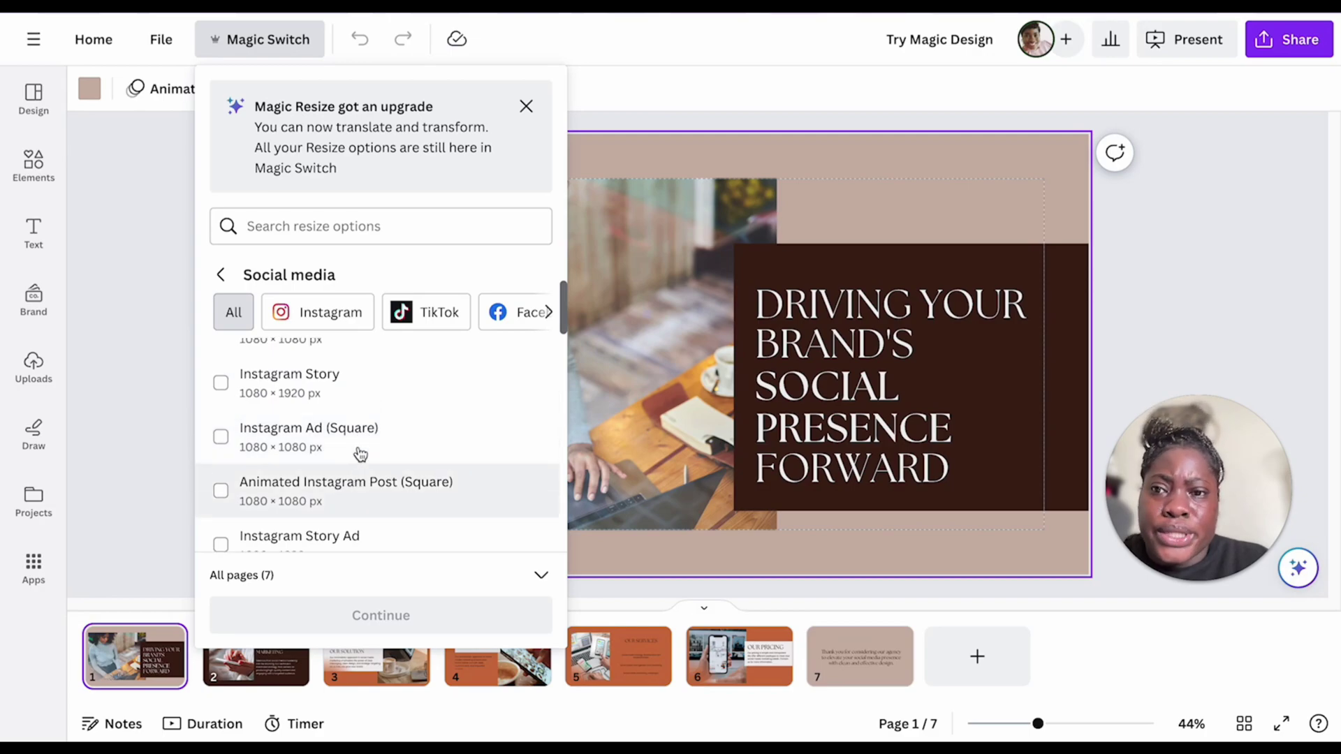
{"action": "scroll", "coordinate": [360, 455], "scroll_direction": "up", "scroll_amount": 1}
{"action": "left_click", "coordinate": [219, 275]}
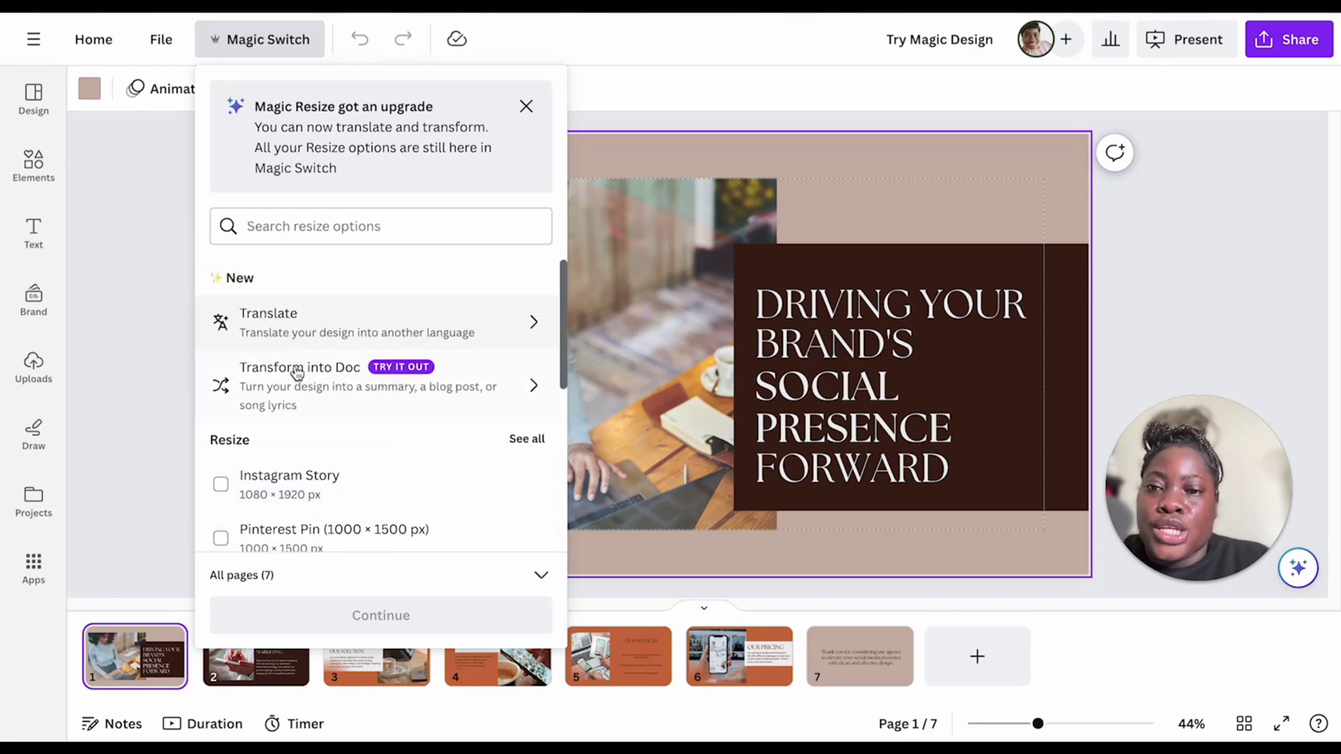
{"action": "scroll", "coordinate": [401, 434], "scroll_direction": "down", "scroll_amount": 5}
{"action": "left_click", "coordinate": [479, 350]}
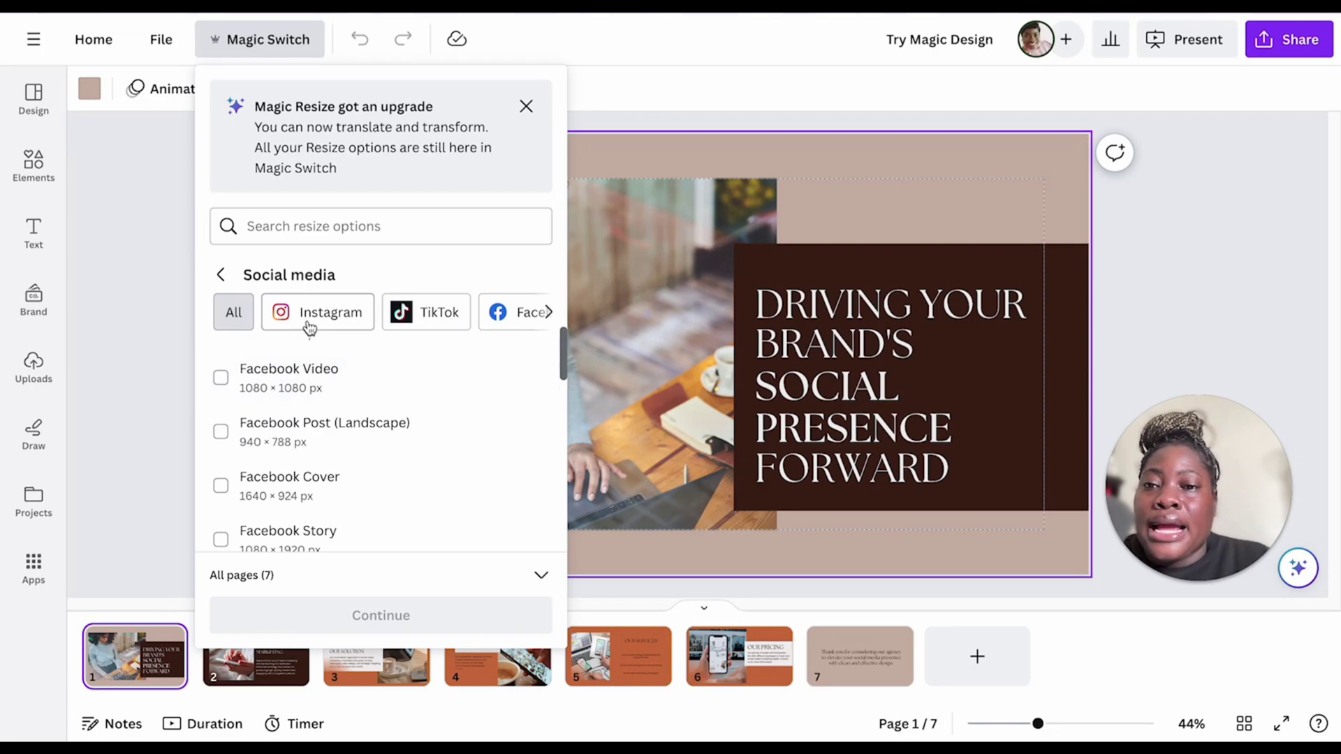
{"action": "left_click", "coordinate": [311, 323]}
{"action": "left_click", "coordinate": [437, 314]}
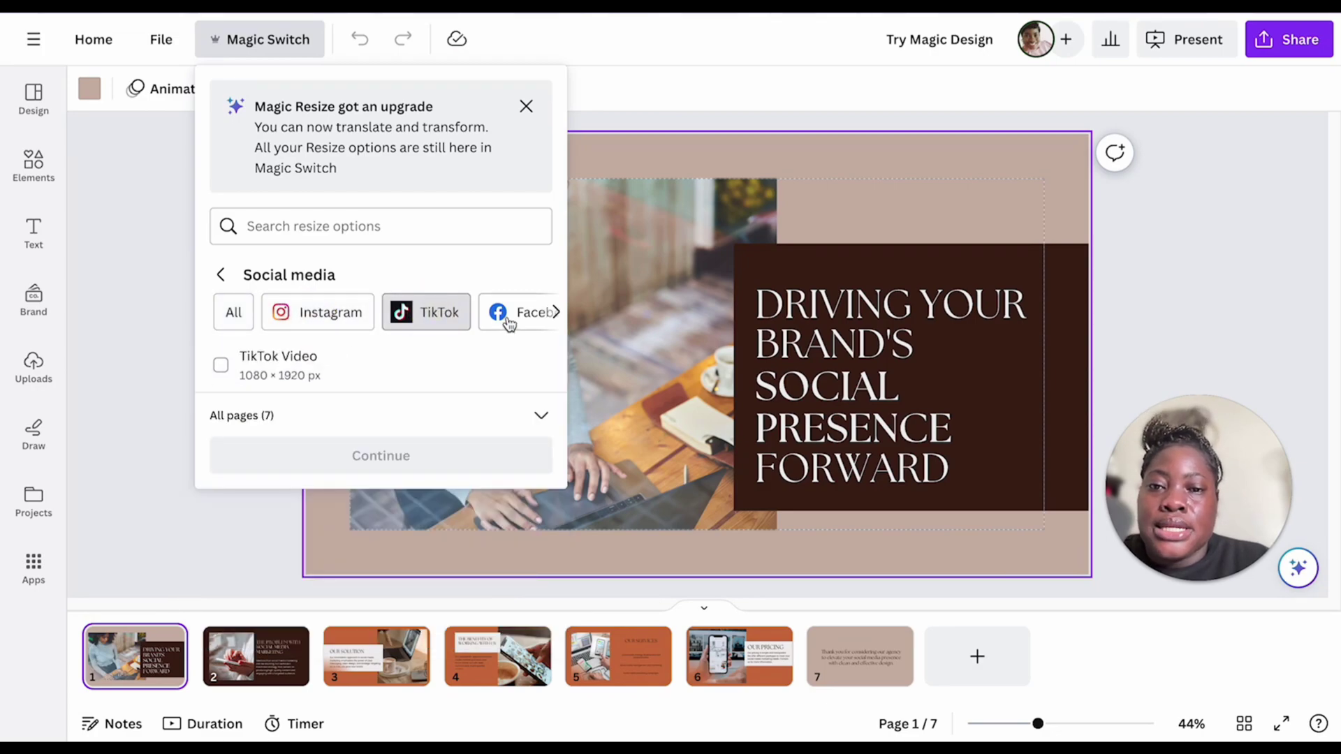
{"action": "left_click", "coordinate": [509, 324]}
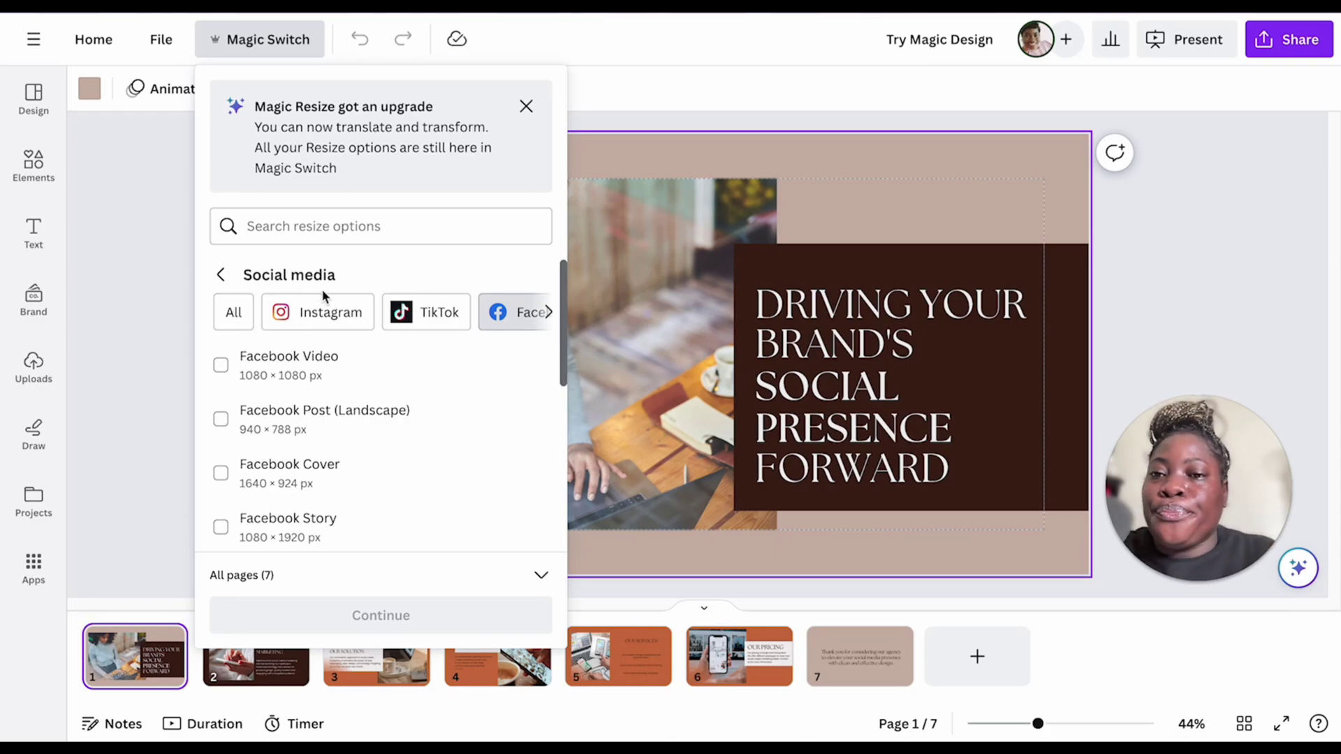
Create a copy of the presentation resized to Instagram Post (Square), 1080 × 1080 px, and open the copy
{"action": "left_click", "coordinate": [331, 312]}
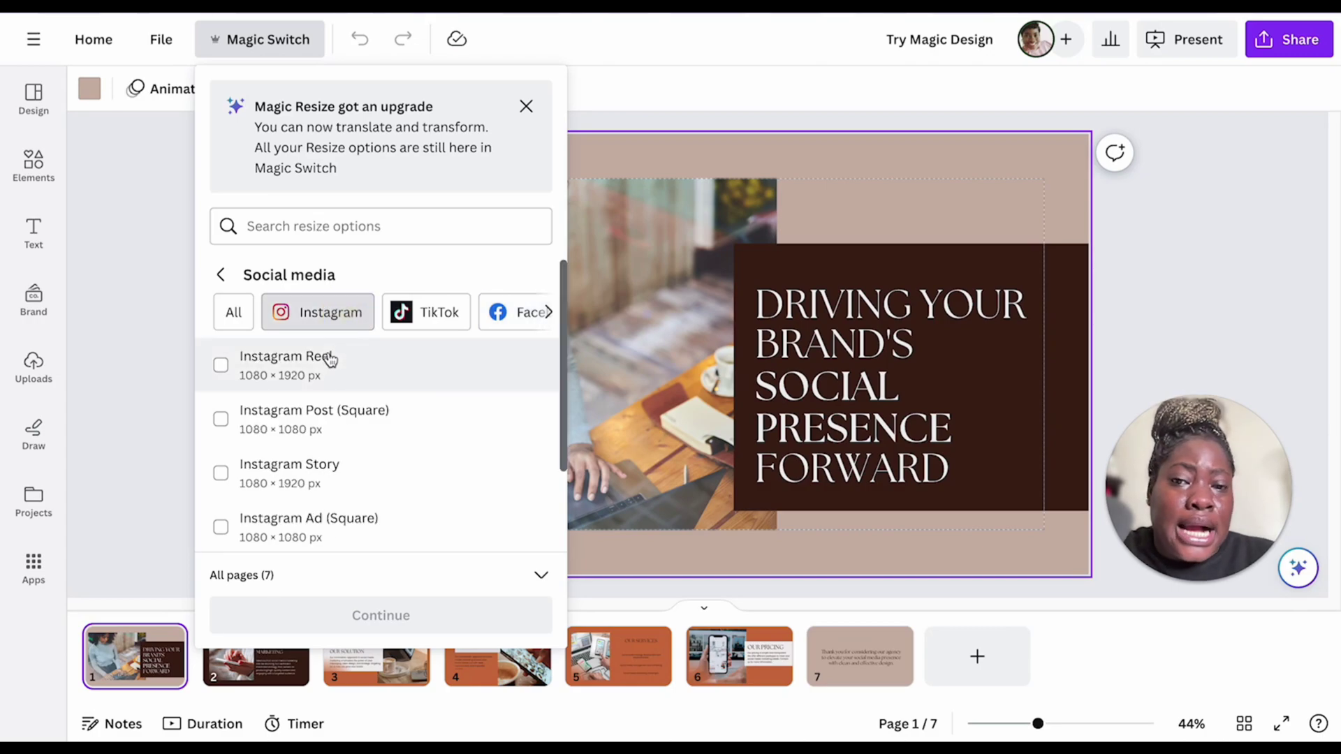
{"action": "left_click", "coordinate": [354, 432]}
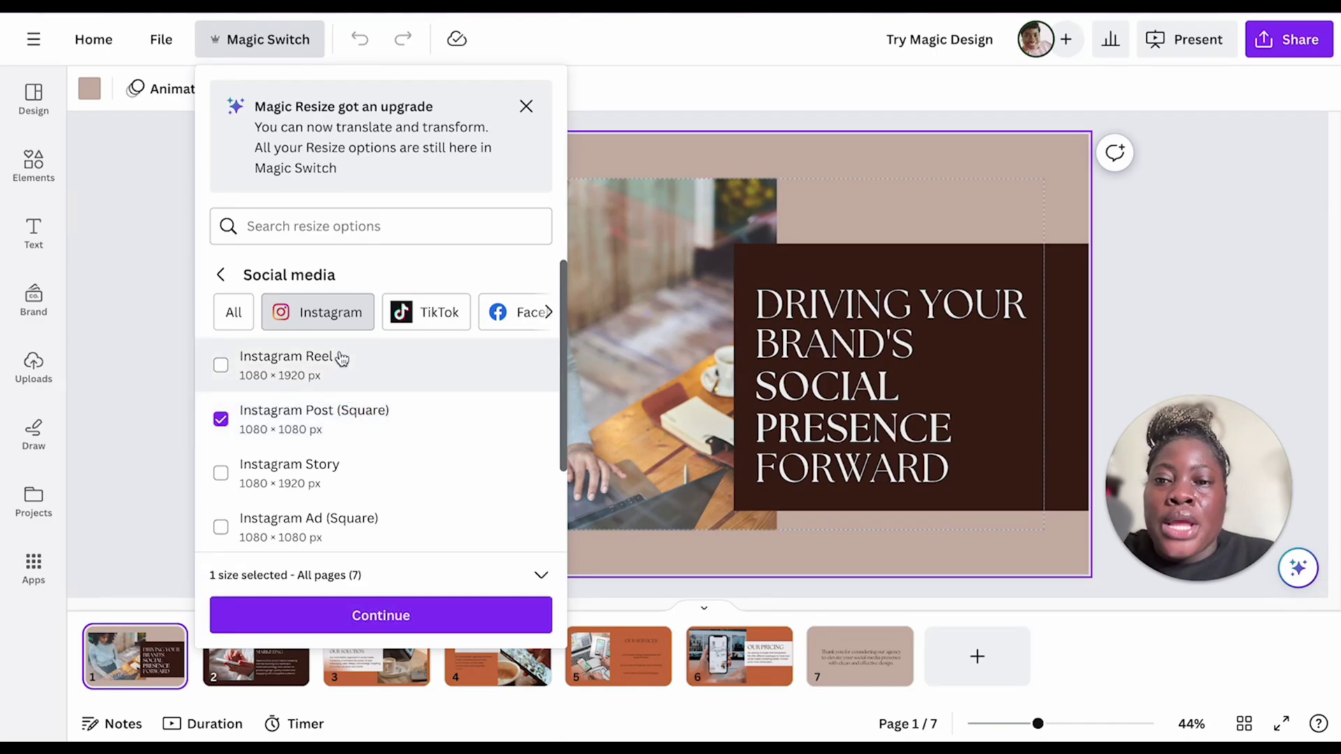
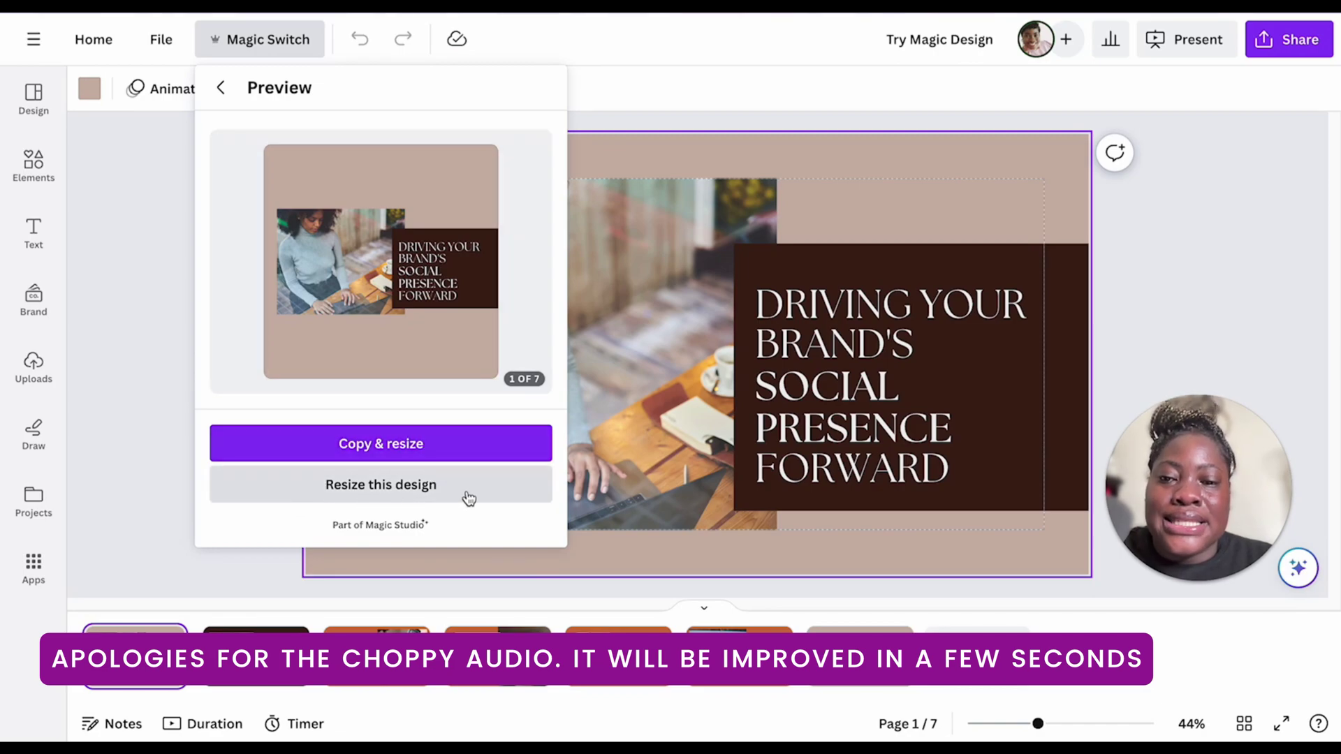
{"action": "left_click", "coordinate": [459, 443]}
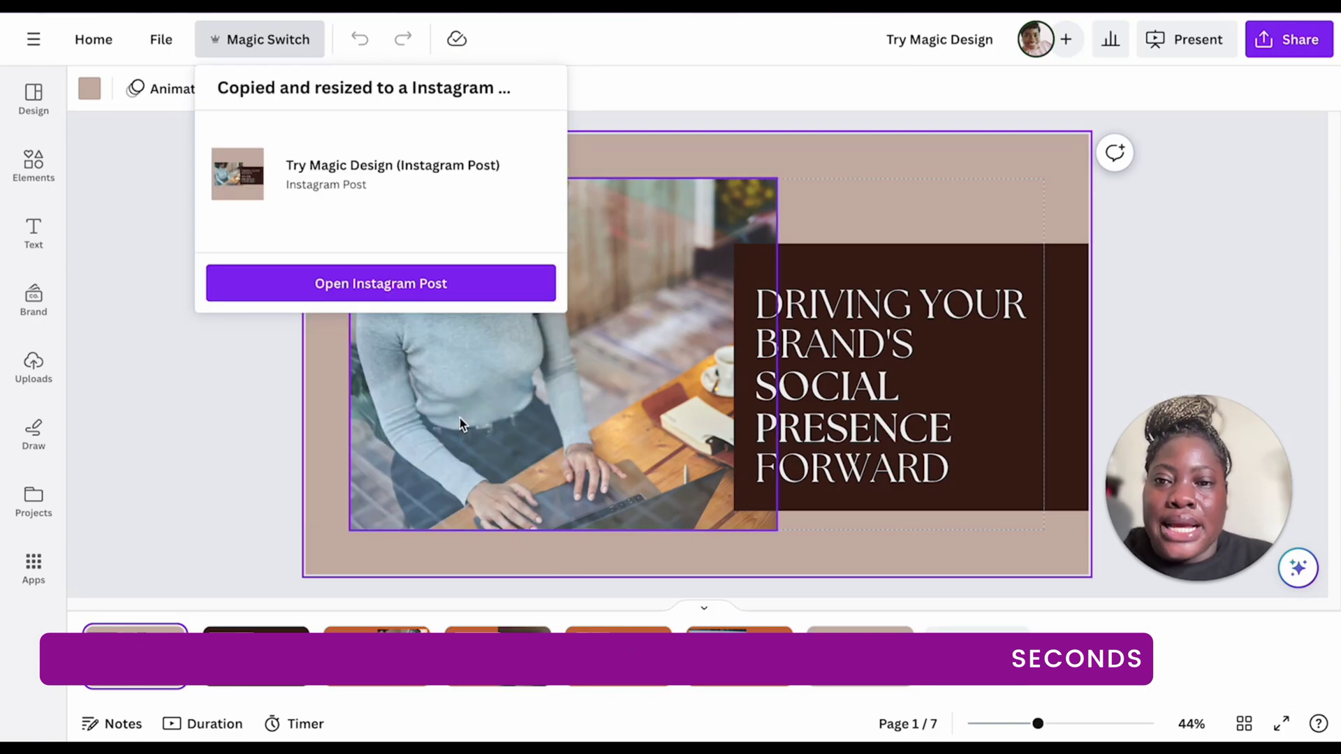
{"action": "left_click", "coordinate": [422, 292]}
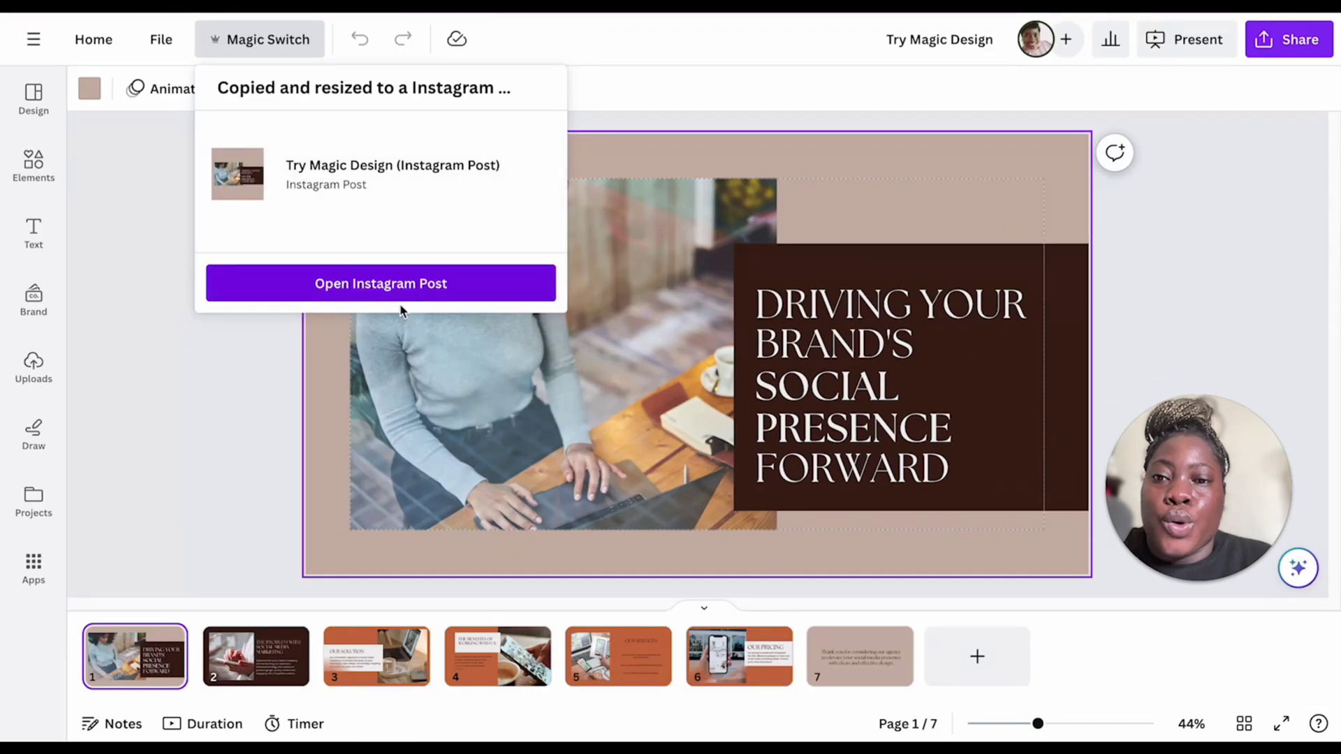
Resize the original presentation itself to the Instagram Post (Square) format, 1080 × 1080 px, using Magic Switch
{"action": "left_click", "coordinate": [287, 39]}
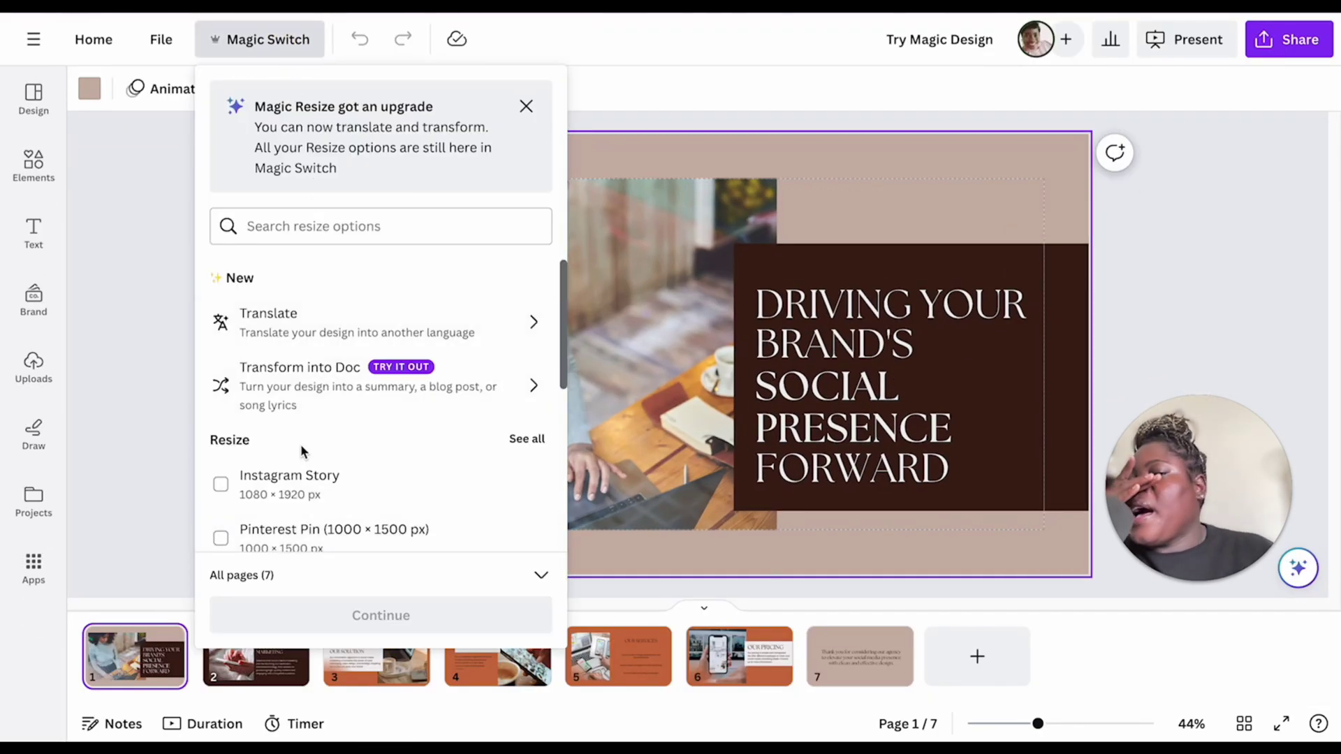
{"action": "scroll", "coordinate": [342, 442], "scroll_direction": "down", "scroll_amount": 3}
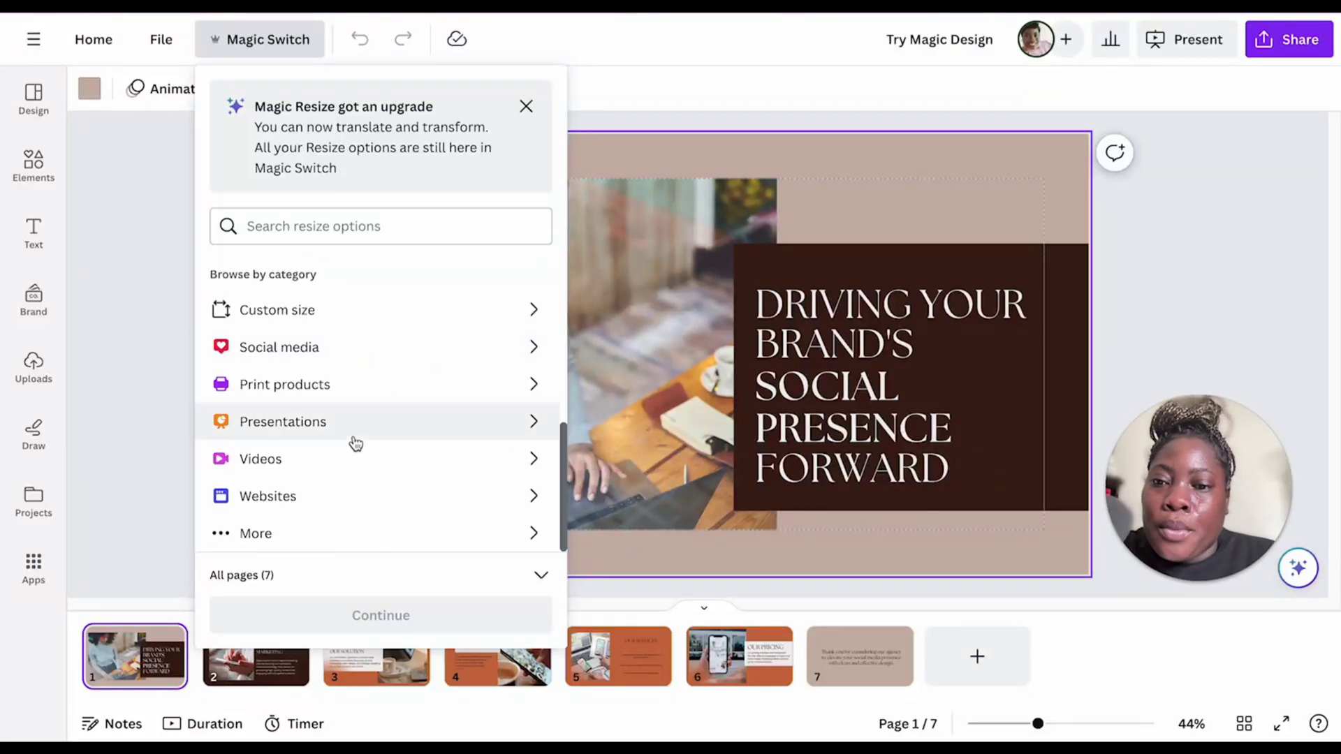
{"action": "left_click", "coordinate": [325, 346]}
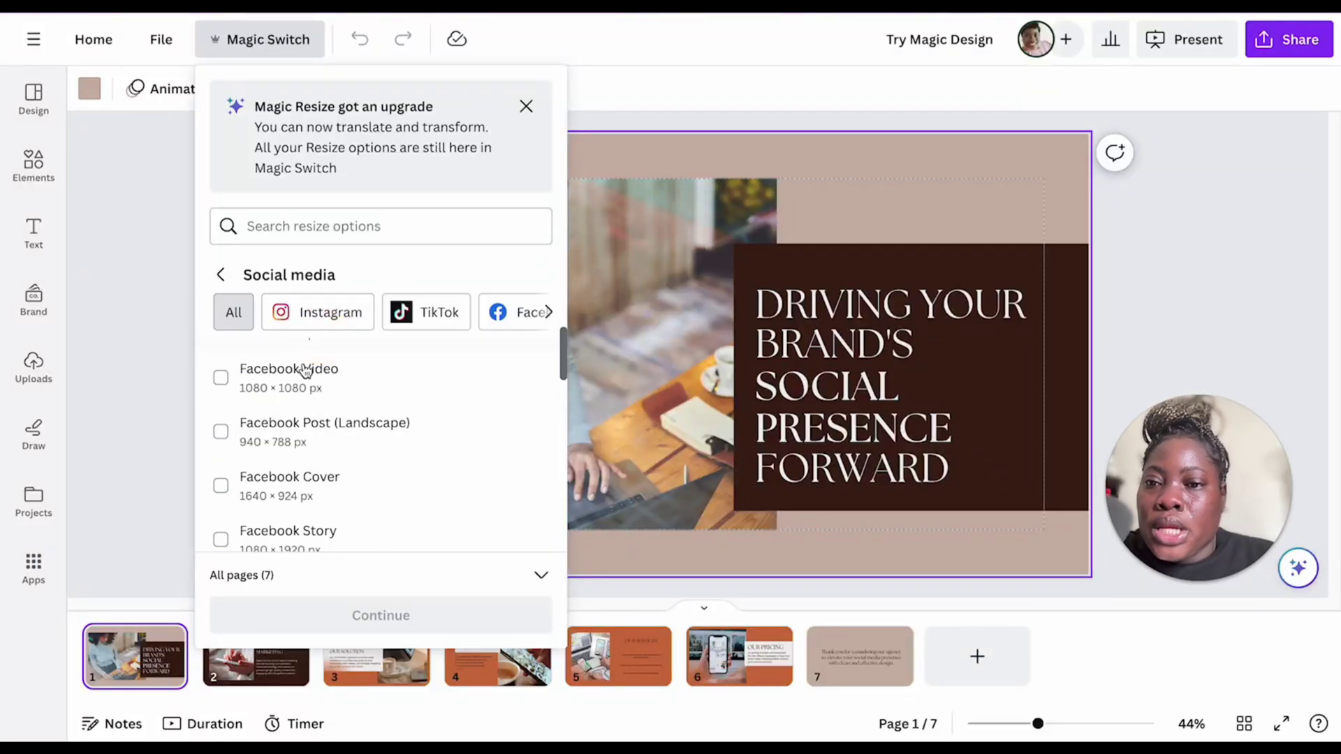
{"action": "left_click", "coordinate": [319, 314]}
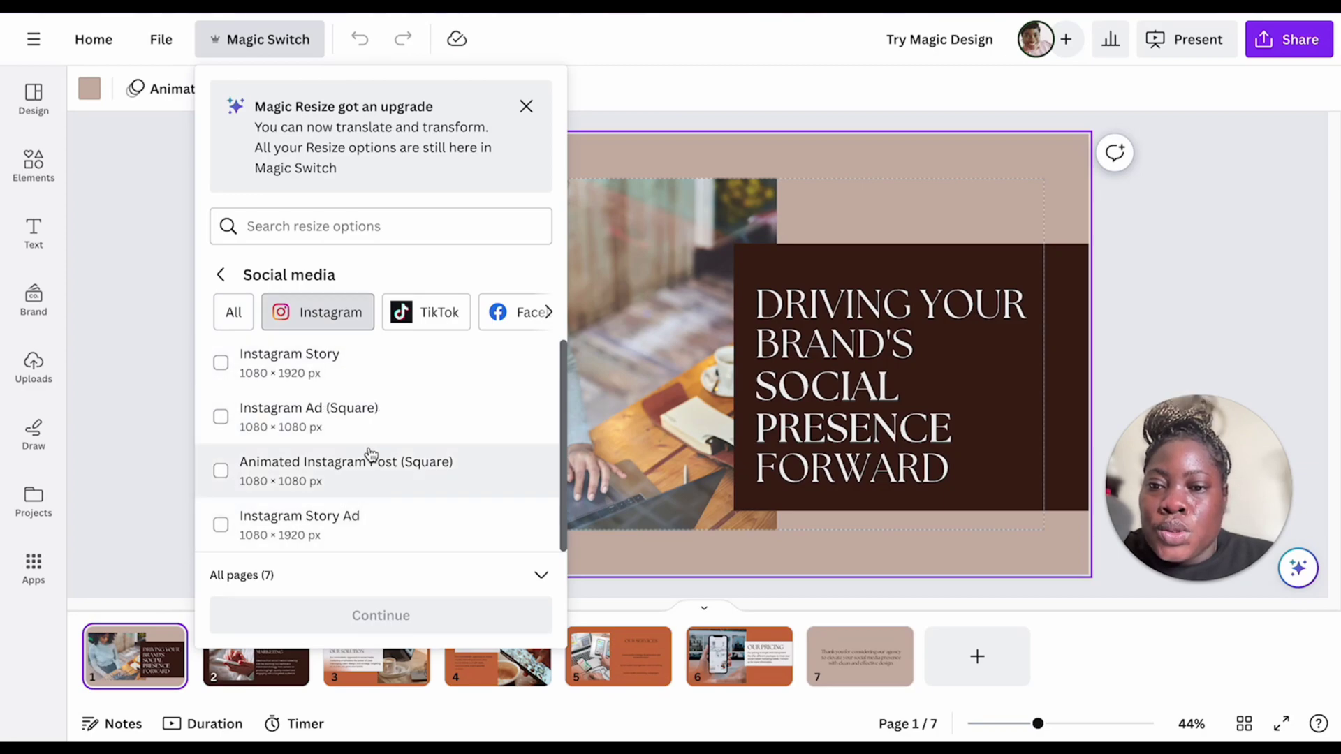
{"action": "scroll", "coordinate": [390, 445], "scroll_direction": "up", "scroll_amount": 1}
{"action": "scroll", "coordinate": [390, 446], "scroll_direction": "up", "scroll_amount": 2}
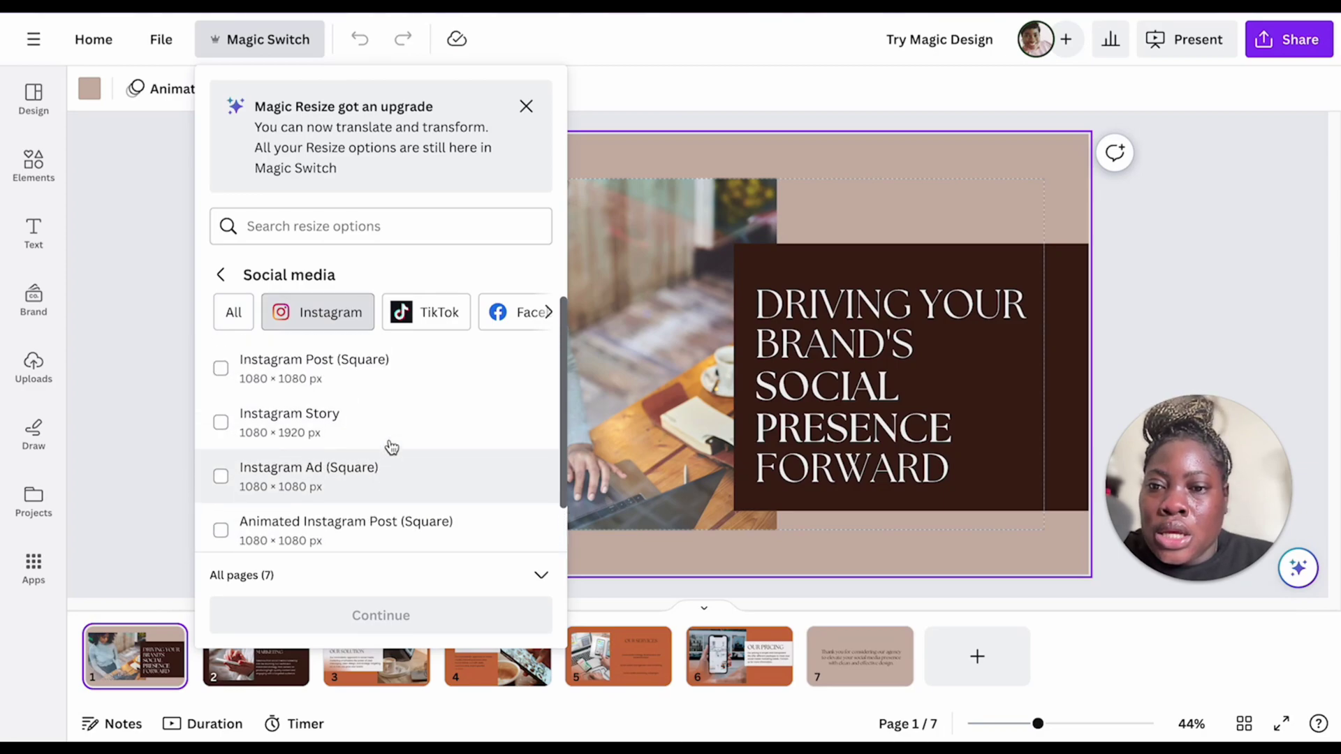
{"action": "left_click", "coordinate": [371, 383]}
{"action": "left_click", "coordinate": [373, 606]}
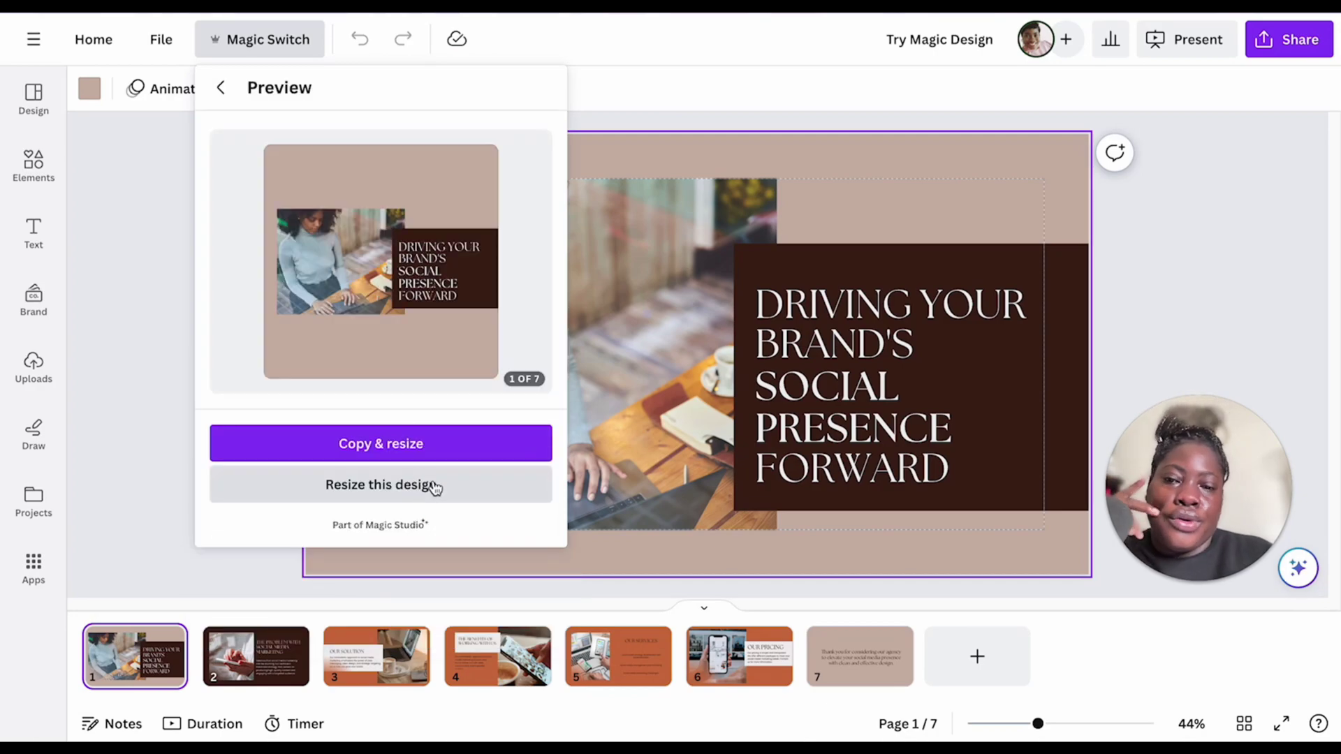
{"action": "left_click", "coordinate": [435, 485]}
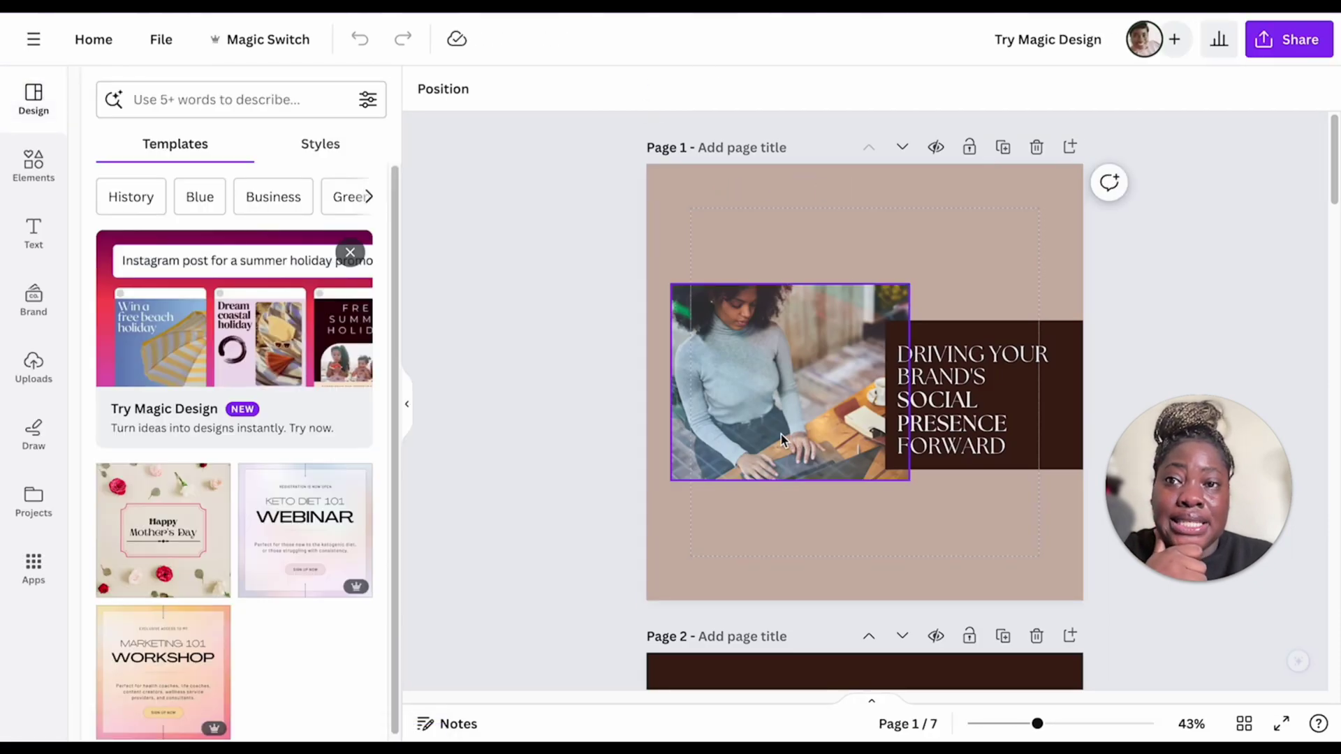
Enlarge the woman's photo on page 1 to fill the full page height from the page's left edge
{"action": "scroll", "coordinate": [779, 294], "scroll_direction": "down", "scroll_amount": 3}
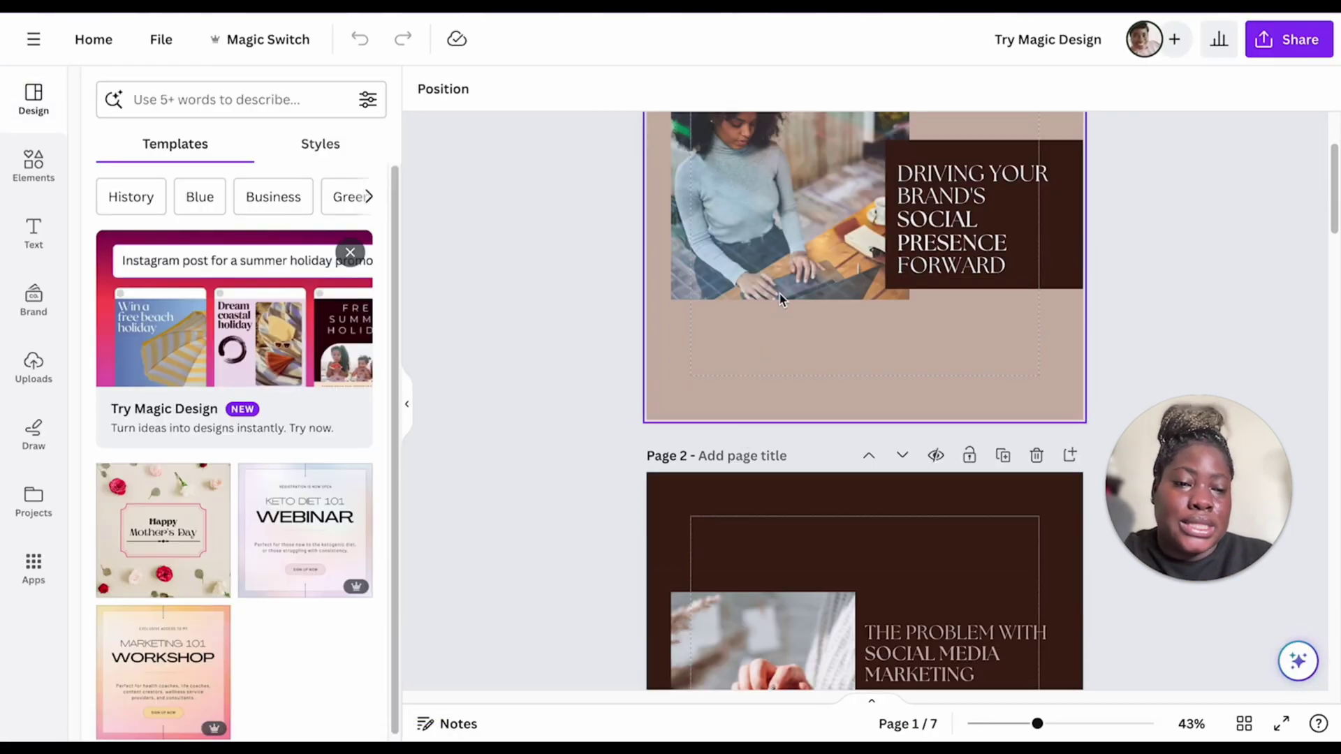
{"action": "scroll", "coordinate": [779, 294], "scroll_direction": "down", "scroll_amount": 4}
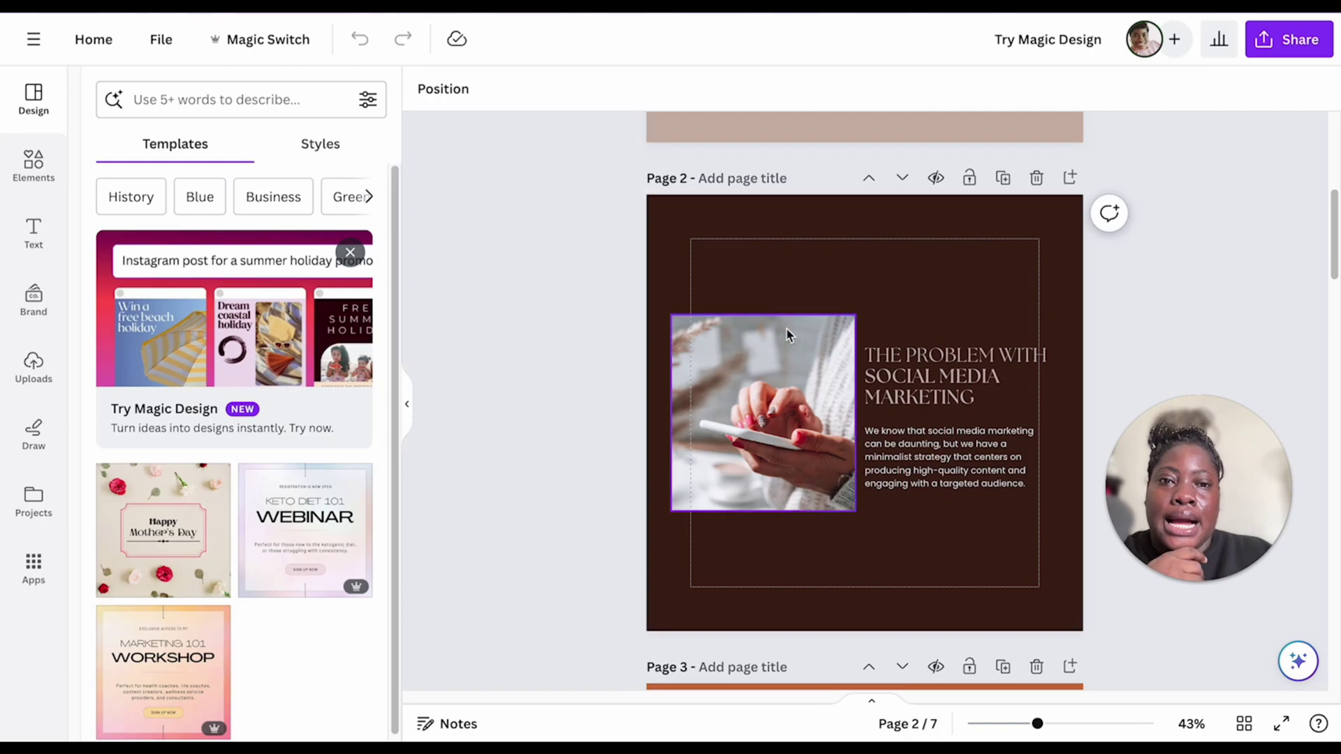
{"action": "scroll", "coordinate": [787, 332], "scroll_direction": "up", "scroll_amount": 5}
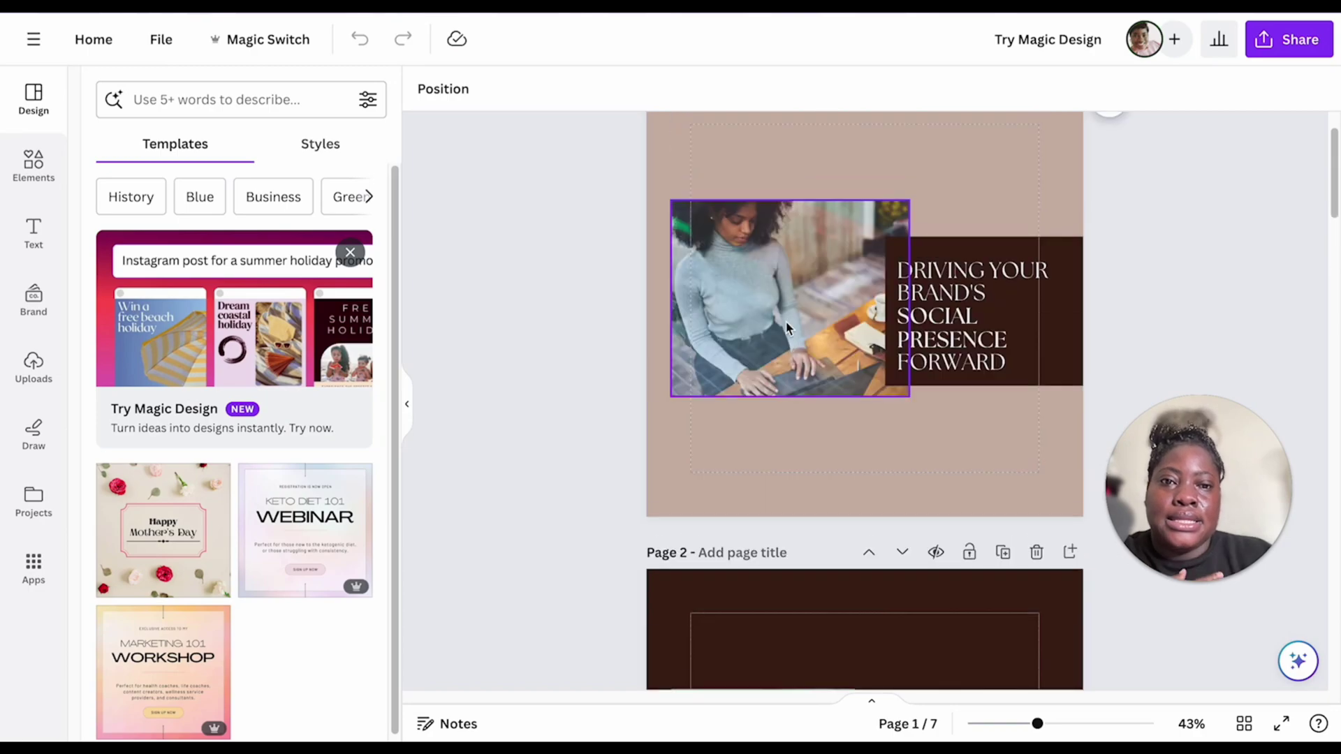
{"action": "scroll", "coordinate": [787, 328], "scroll_direction": "up", "scroll_amount": 2}
{"action": "scroll", "coordinate": [797, 334], "scroll_direction": "down", "scroll_amount": 1}
{"action": "left_click", "coordinate": [796, 334]}
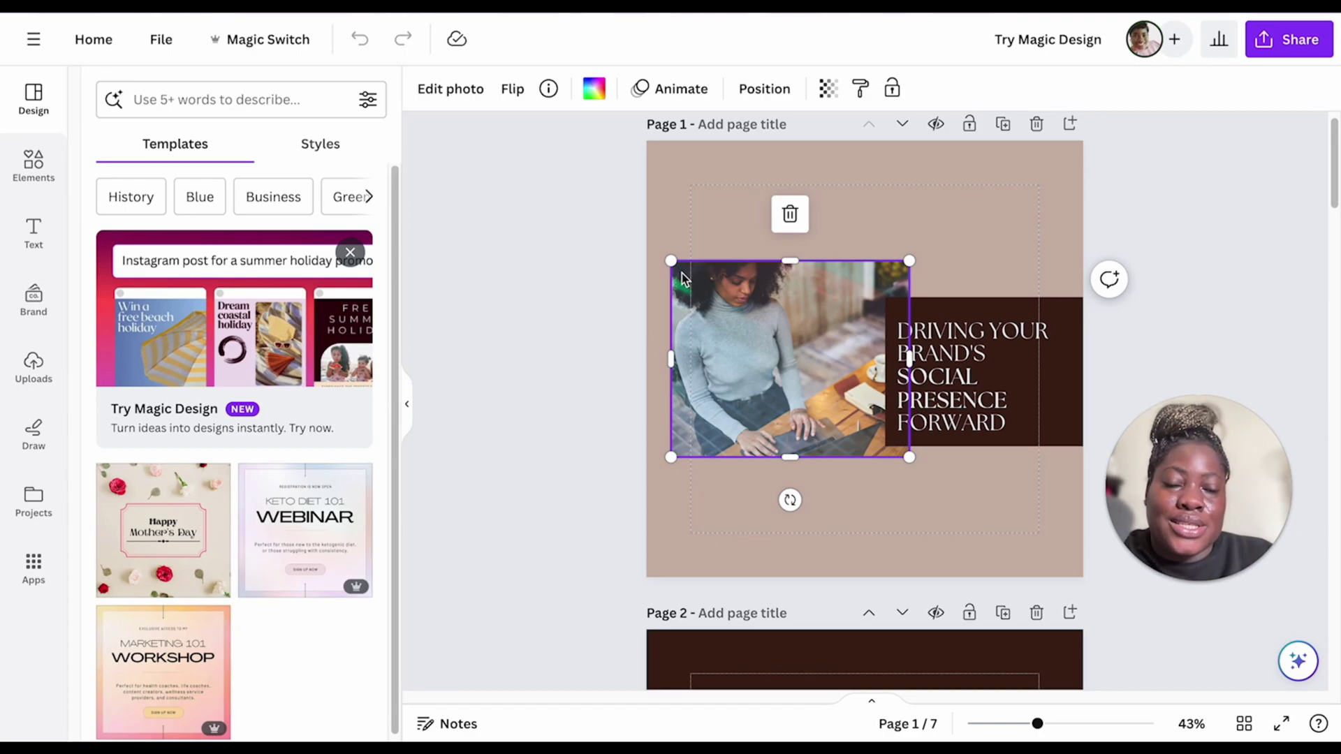
{"action": "left_click_drag", "start_coordinate": [671, 260], "coordinate": [647, 140]}
{"action": "left_click_drag", "start_coordinate": [909, 458], "coordinate": [937, 577]}
Enlarge the dark title block on page 1 so it overlaps the photo, and center a smaller heading within it
{"action": "left_click", "coordinate": [1005, 328]}
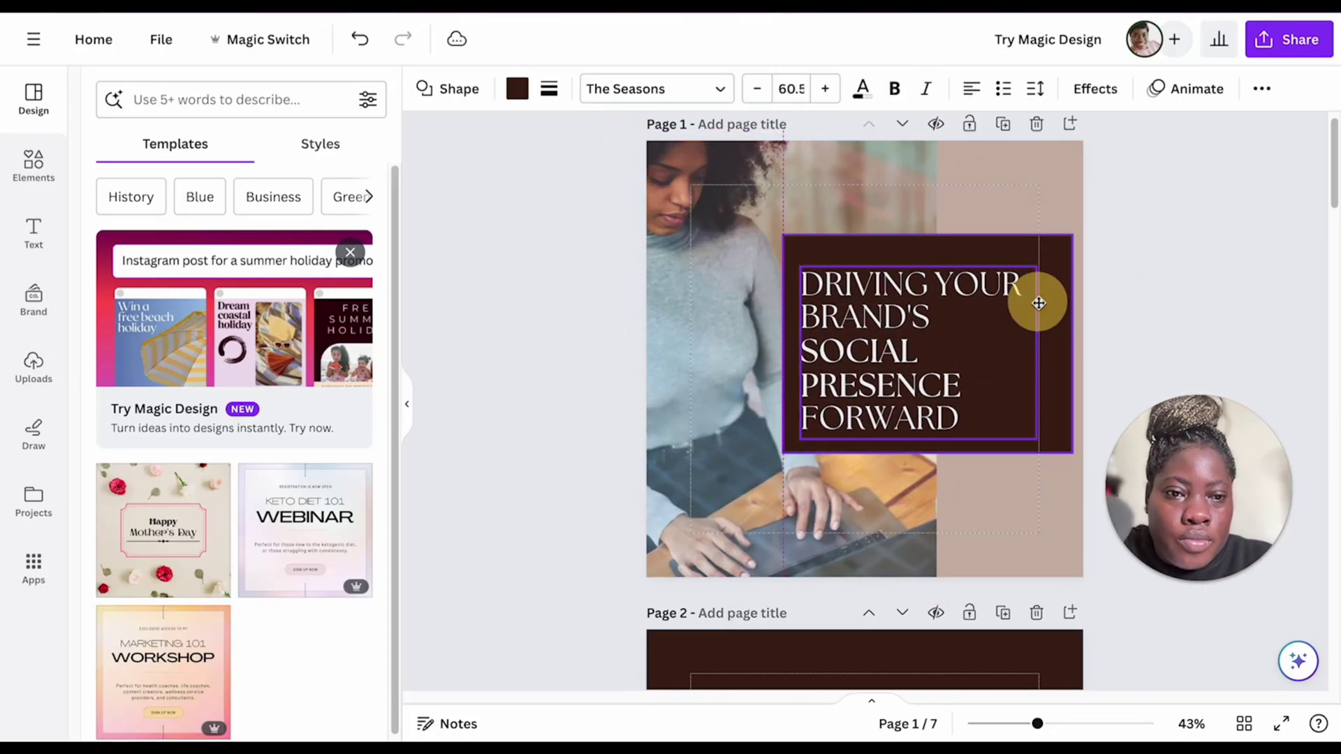
{"action": "left_click", "coordinate": [587, 89]}
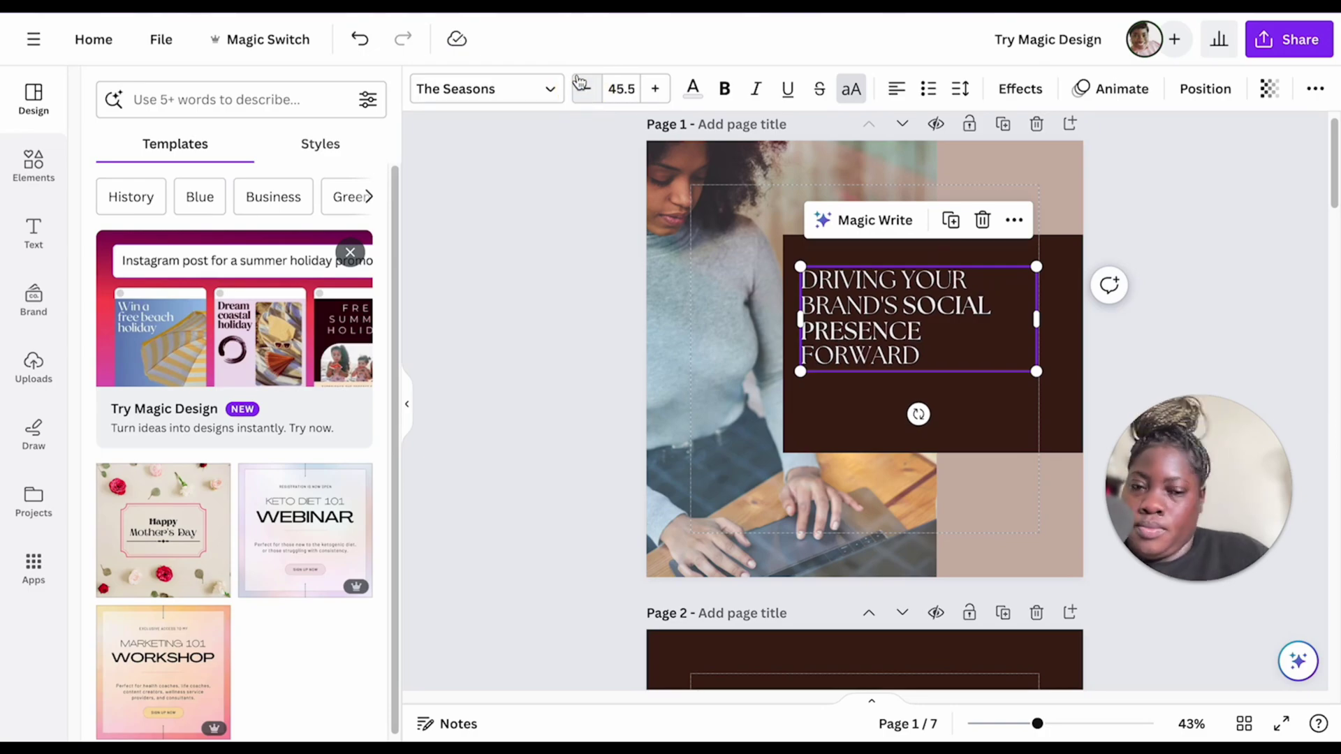
{"action": "left_click_drag", "start_coordinate": [934, 330], "coordinate": [936, 356]}
{"action": "left_click_drag", "start_coordinate": [1039, 344], "coordinate": [1083, 338]}
{"action": "left_click_drag", "start_coordinate": [767, 292], "coordinate": [772, 291]}
{"action": "left_click_drag", "start_coordinate": [1082, 338], "coordinate": [1042, 338]}
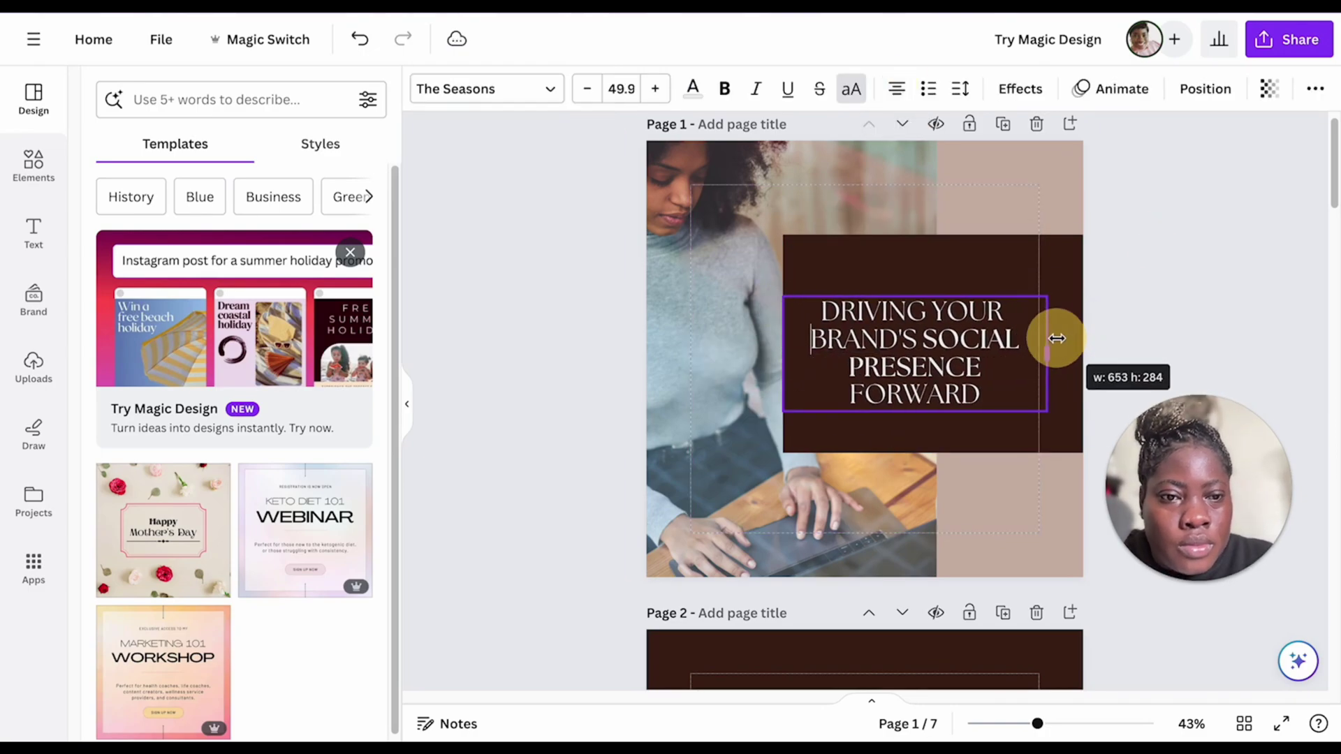
Try the page 1 heading at font size 32
{"action": "key", "text": "ctrl+shift+comma"}
{"action": "key", "text": "ctrl+shift+comma"}
{"action": "key", "text": "ctrl+shift+comma"}
{"action": "key", "text": "ctrl+shift+comma"}
{"action": "key", "text": "ctrl+shift+comma"}
{"action": "key", "text": "ctrl+shift+comma"}
{"action": "key", "text": "ctrl+shift+comma"}
{"action": "left_click", "coordinate": [621, 89]}
{"action": "left_click", "coordinate": [623, 326]}
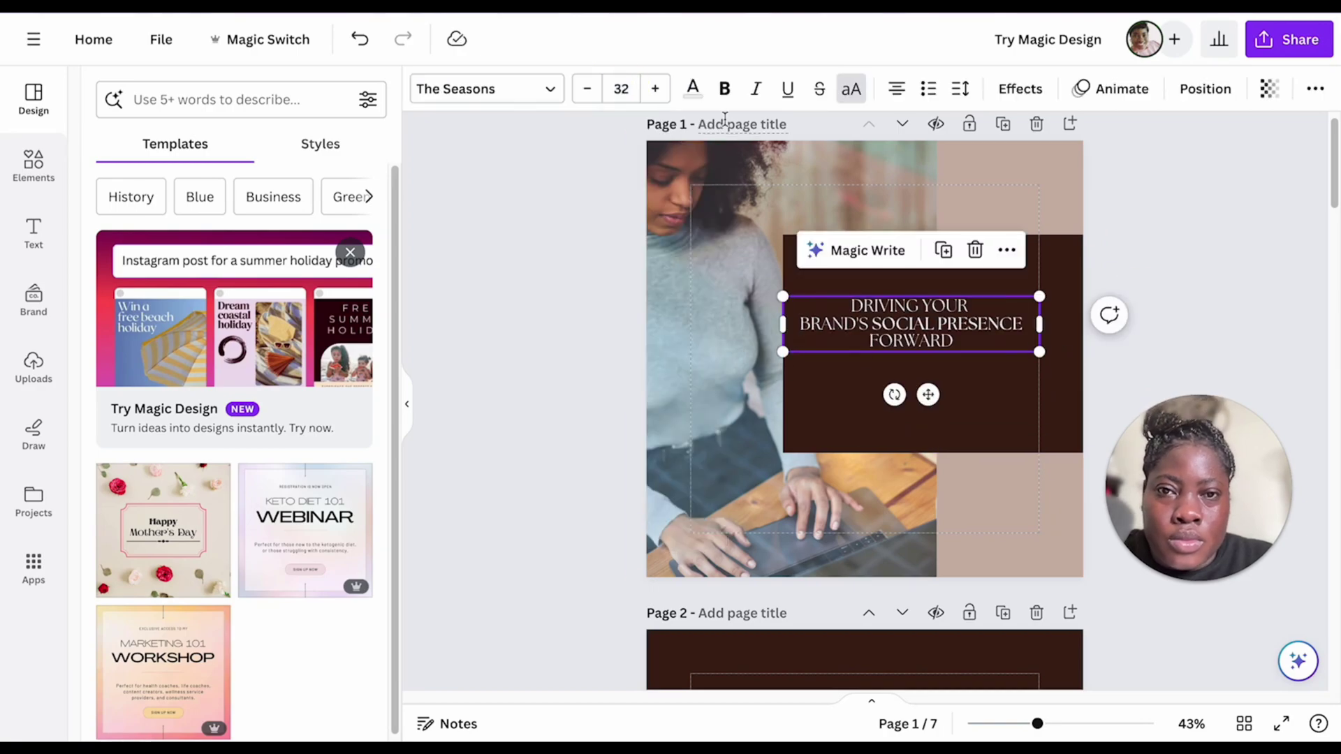
Enlarge the page 1 heading to font size 47, keeping it inside the dark block
{"action": "left_click", "coordinate": [621, 89]}
{"action": "left_click", "coordinate": [623, 438]}
{"action": "left_click", "coordinate": [655, 88]}
{"action": "left_click", "coordinate": [655, 89]}
{"action": "left_click", "coordinate": [655, 89]}
{"action": "left_click", "coordinate": [654, 89]}
{"action": "left_click", "coordinate": [654, 89]}
{"action": "left_click", "coordinate": [655, 89]}
{"action": "left_click", "coordinate": [655, 88]}
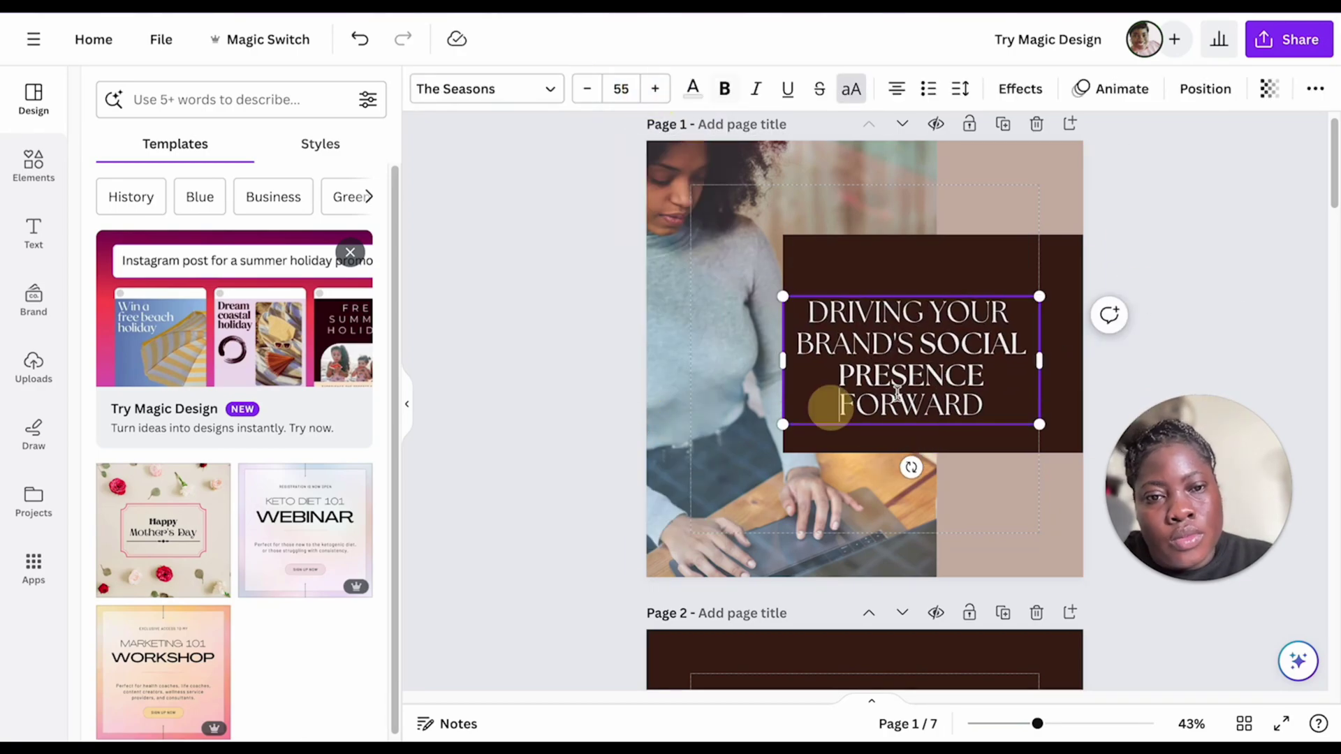
{"action": "left_click_drag", "start_coordinate": [1039, 352], "coordinate": [1027, 389]}
{"action": "left_click", "coordinate": [1191, 252]}
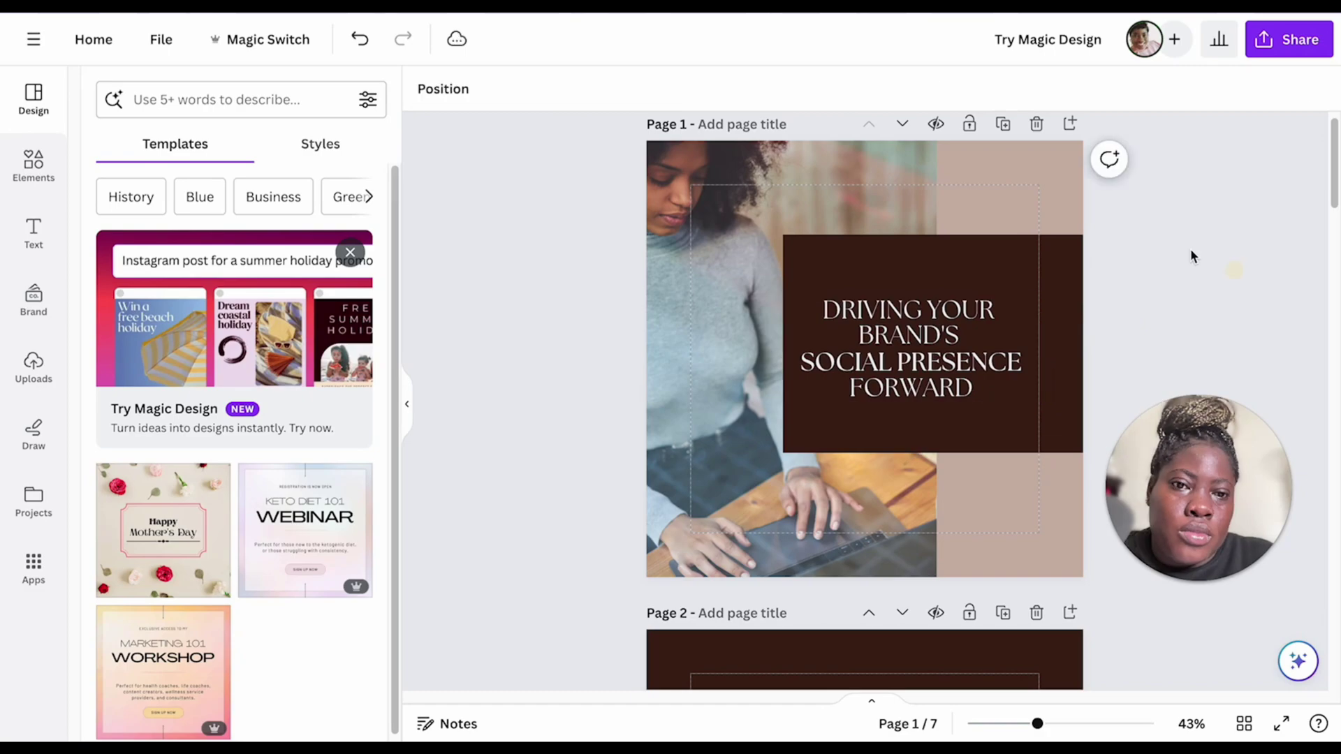
Place the page 2 heading at the upper-left margin and enlarge it to span the width between the margins
{"action": "scroll", "coordinate": [1168, 316], "scroll_direction": "down", "scroll_amount": 4}
{"action": "scroll", "coordinate": [847, 493], "scroll_direction": "down", "scroll_amount": 2}
{"action": "left_click_drag", "start_coordinate": [881, 497], "coordinate": [718, 389]}
{"action": "left_click_drag", "start_coordinate": [886, 412], "coordinate": [1042, 470]}
Fit the page 2 photo into the page's lower-left corner below the heading, and enlarge the body text beside it
{"action": "scroll", "coordinate": [908, 489], "scroll_direction": "down", "scroll_amount": 2}
{"action": "left_click_drag", "start_coordinate": [800, 488], "coordinate": [773, 529]}
{"action": "left_click_drag", "start_coordinate": [739, 598], "coordinate": [741, 664]}
{"action": "left_click", "coordinate": [936, 500]}
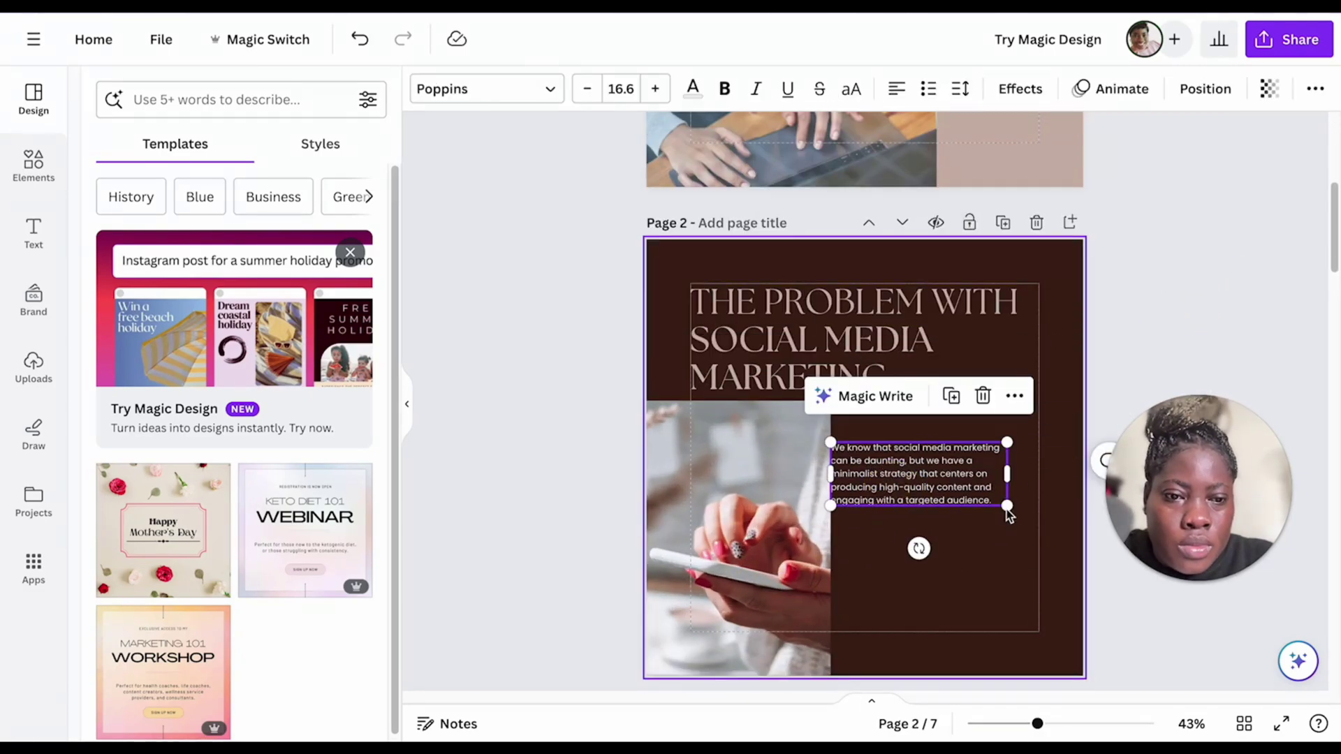
{"action": "left_click_drag", "start_coordinate": [863, 503], "coordinate": [847, 473]}
{"action": "left_click", "coordinate": [1049, 417]}
Stretch the page 3 photo upward and downward to cover the full page height
{"action": "scroll", "coordinate": [1049, 417], "scroll_direction": "down", "scroll_amount": 3}
{"action": "scroll", "coordinate": [1049, 418], "scroll_direction": "down", "scroll_amount": 3}
{"action": "left_click_drag", "start_coordinate": [975, 444], "coordinate": [974, 252]}
{"action": "left_click_drag", "start_coordinate": [974, 599], "coordinate": [972, 688]}
Enlarge the "OUR SOLUTION" box on page 3 across the photo, and arrange its heading above the enlarged body text
{"action": "left_click", "coordinate": [698, 461]}
{"action": "left_click_drag", "start_coordinate": [886, 441], "coordinate": [981, 373]}
{"action": "left_click", "coordinate": [937, 509]}
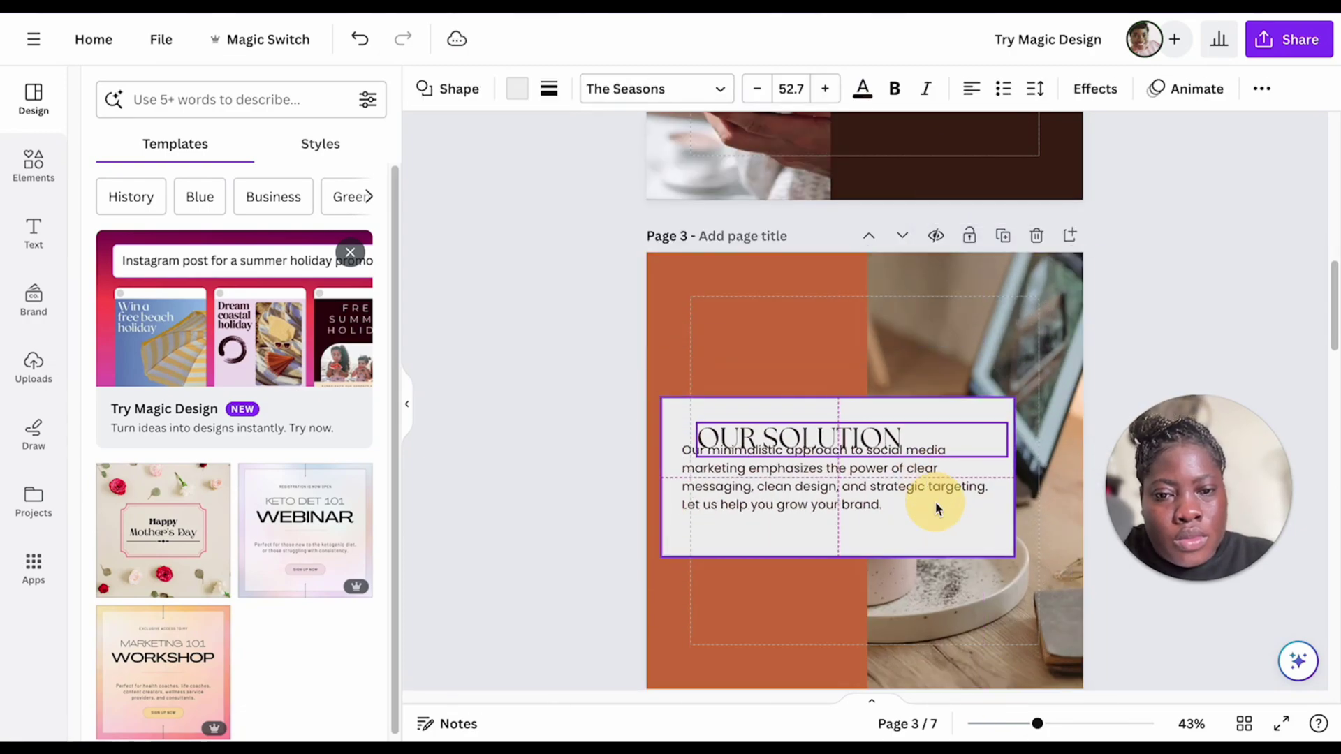
{"action": "left_click", "coordinate": [814, 503]}
{"action": "left_click", "coordinate": [901, 437]}
Stretch the page 4 phone photo to the full page height, 540 × 1,080 px
{"action": "scroll", "coordinate": [906, 434], "scroll_direction": "down", "scroll_amount": 4}
{"action": "scroll", "coordinate": [906, 434], "scroll_direction": "down", "scroll_amount": 3}
{"action": "left_click", "coordinate": [906, 434]}
{"action": "left_click_drag", "start_coordinate": [974, 549], "coordinate": [978, 638]}
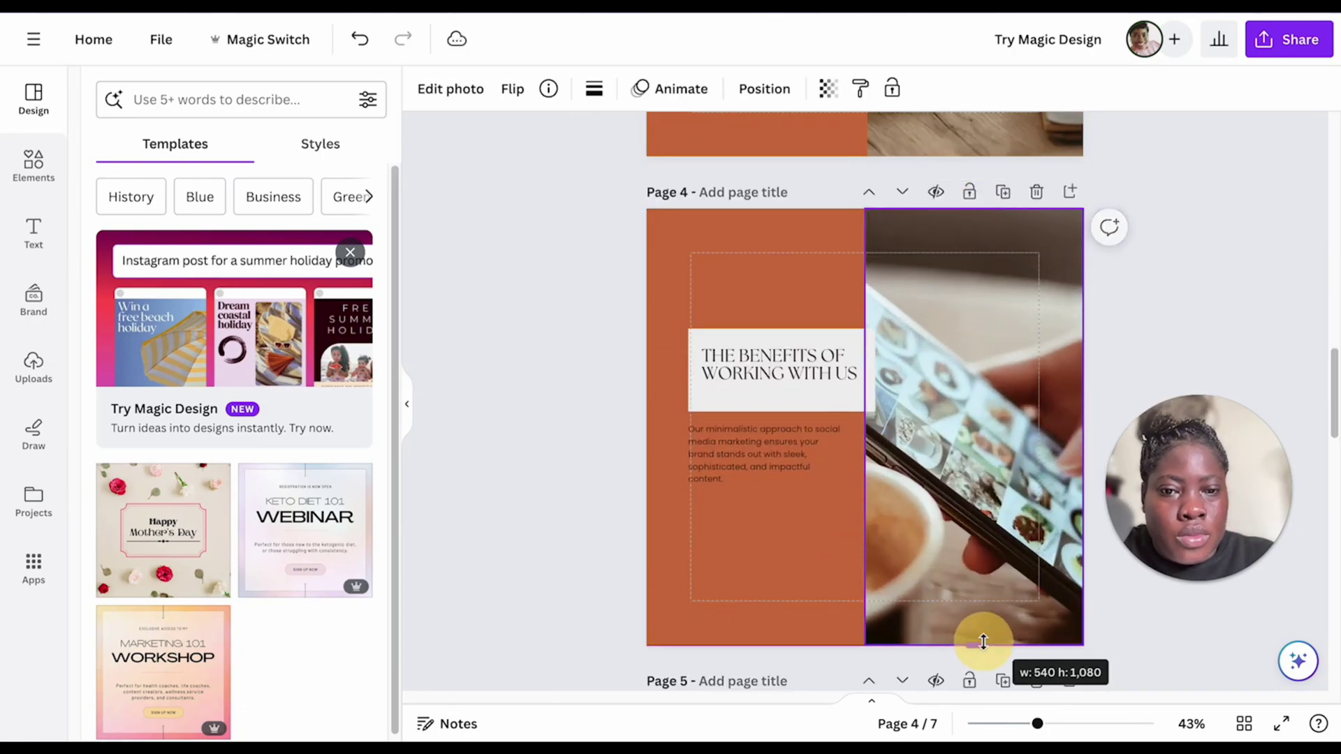
Enlarge the page 4 heading box from the page's left edge over the photo, and place the enlarged body text below it
{"action": "left_click", "coordinate": [776, 359]}
{"action": "left_click_drag", "start_coordinate": [689, 329], "coordinate": [640, 308]}
{"action": "left_click", "coordinate": [828, 470]}
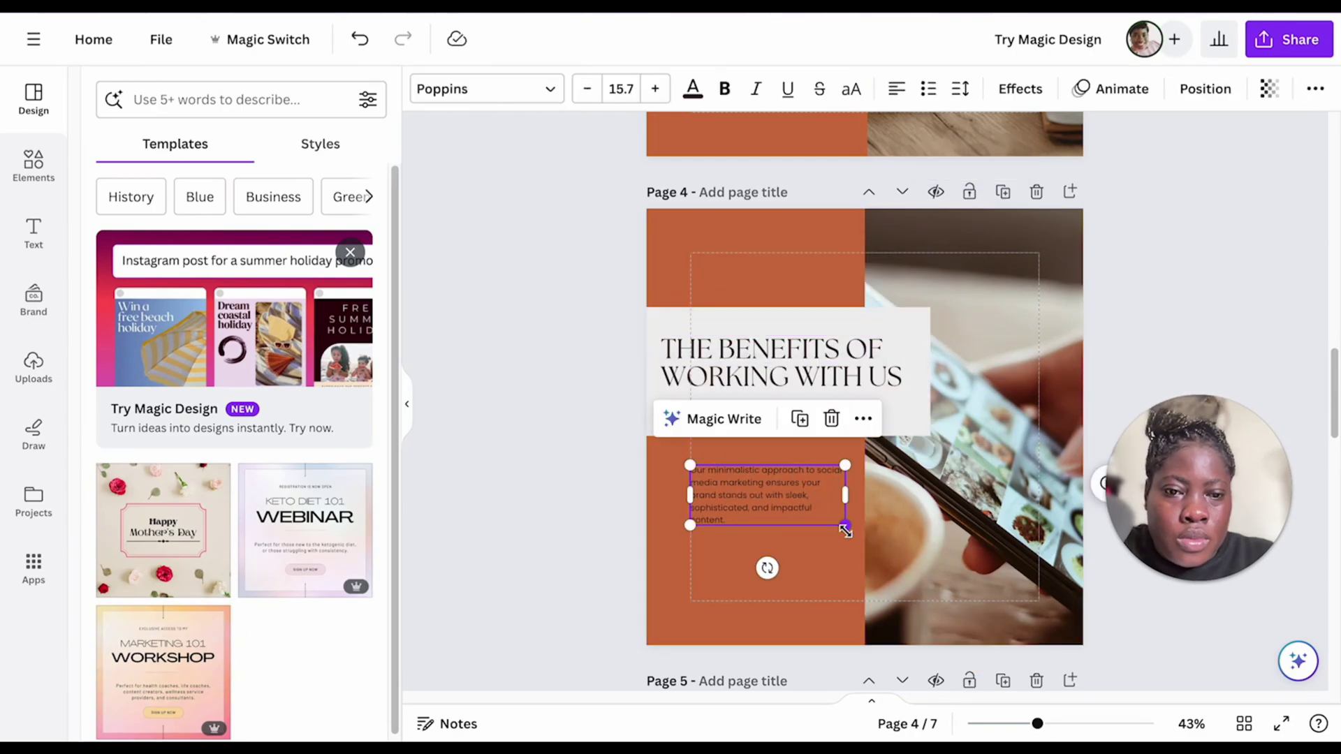
Extend the "OUR PRICING" page's photo to full height at the page's left edge, and enlarge the text box to overlap it
{"action": "scroll", "coordinate": [1175, 322], "scroll_direction": "down", "scroll_amount": 6}
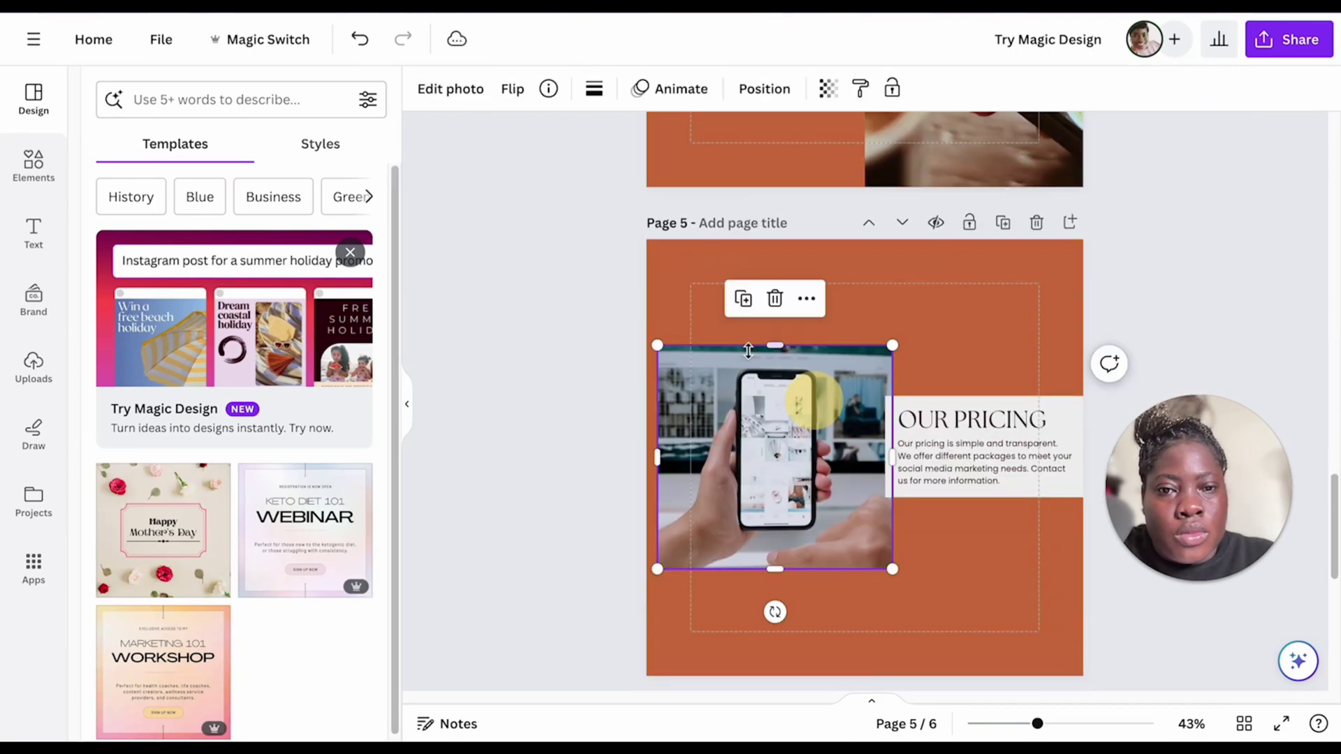
{"action": "left_click_drag", "start_coordinate": [772, 339], "coordinate": [772, 225]}
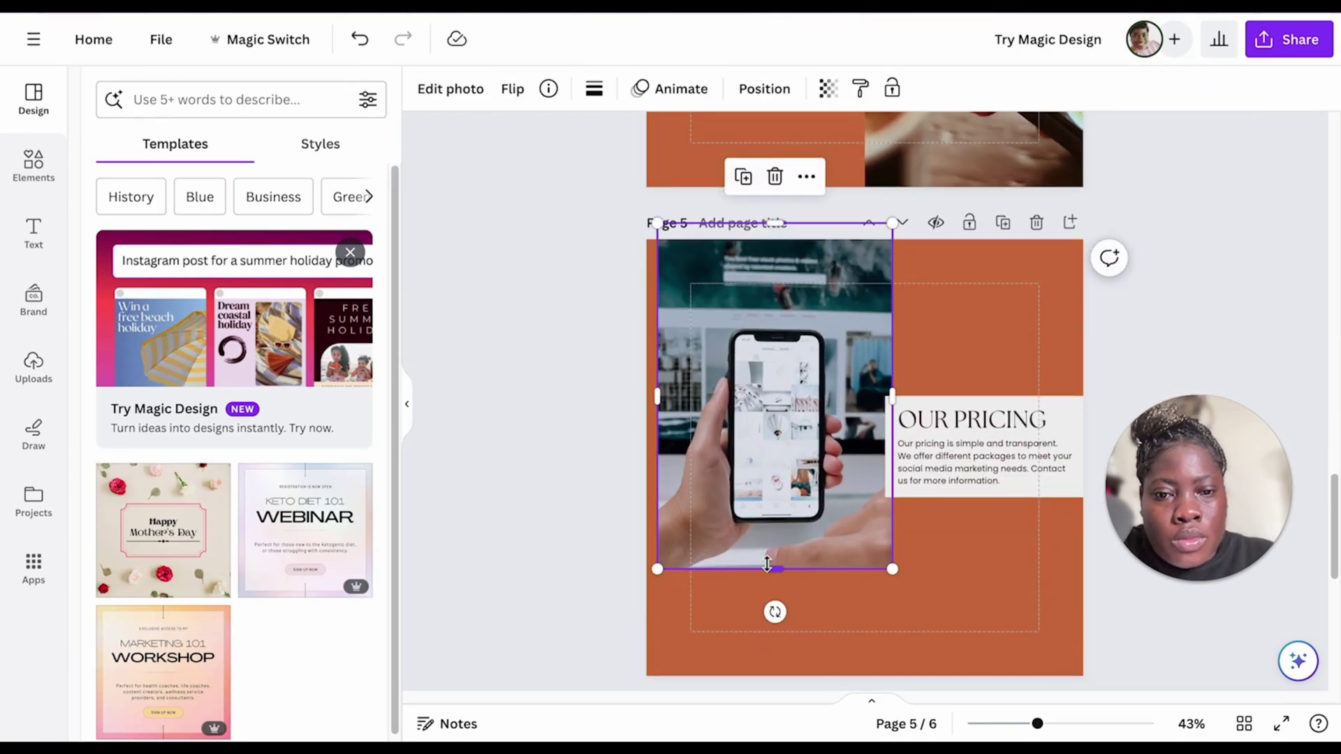
{"action": "left_click_drag", "start_coordinate": [655, 451], "coordinate": [629, 427]}
{"action": "left_click", "coordinate": [969, 423]}
{"action": "left_click_drag", "start_coordinate": [886, 499], "coordinate": [818, 539]}
Review the rearranged square pages from the cover to the closing thank-you page, checking the layout of each
{"action": "scroll", "coordinate": [1003, 454], "scroll_direction": "down", "scroll_amount": 5}
{"action": "left_click", "coordinate": [1003, 455]}
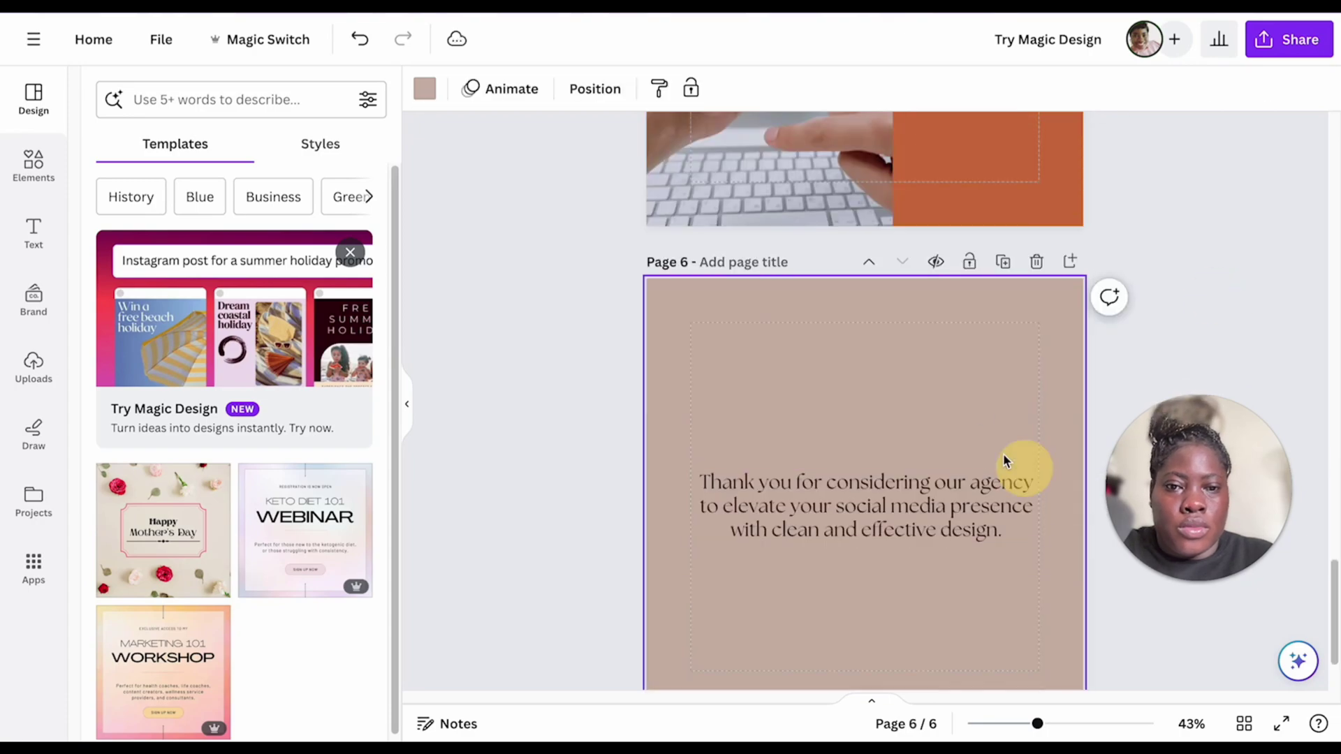
{"action": "scroll", "coordinate": [1009, 573], "scroll_direction": "up", "scroll_amount": 12}
{"action": "scroll", "coordinate": [1093, 264], "scroll_direction": "up", "scroll_amount": 15}
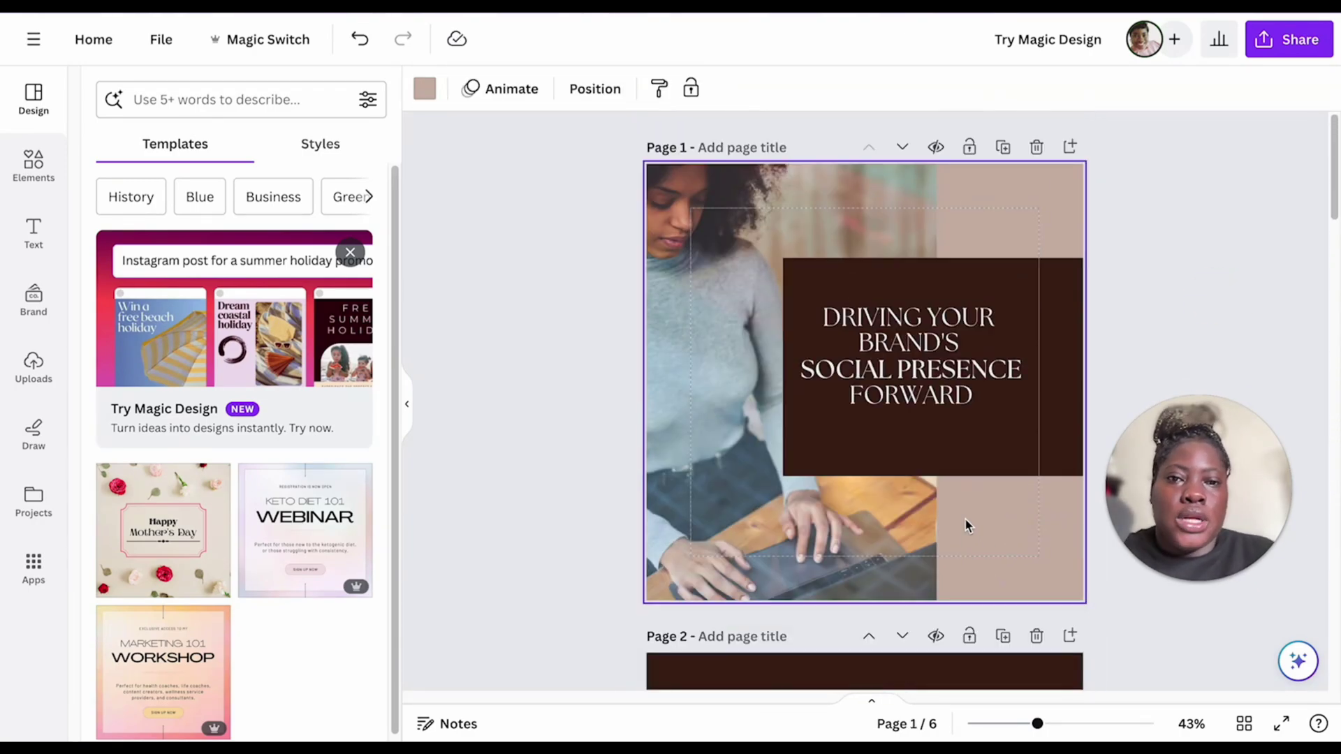
{"action": "scroll", "coordinate": [862, 429], "scroll_direction": "down", "scroll_amount": 8}
{"action": "scroll", "coordinate": [862, 427], "scroll_direction": "down", "scroll_amount": 8}
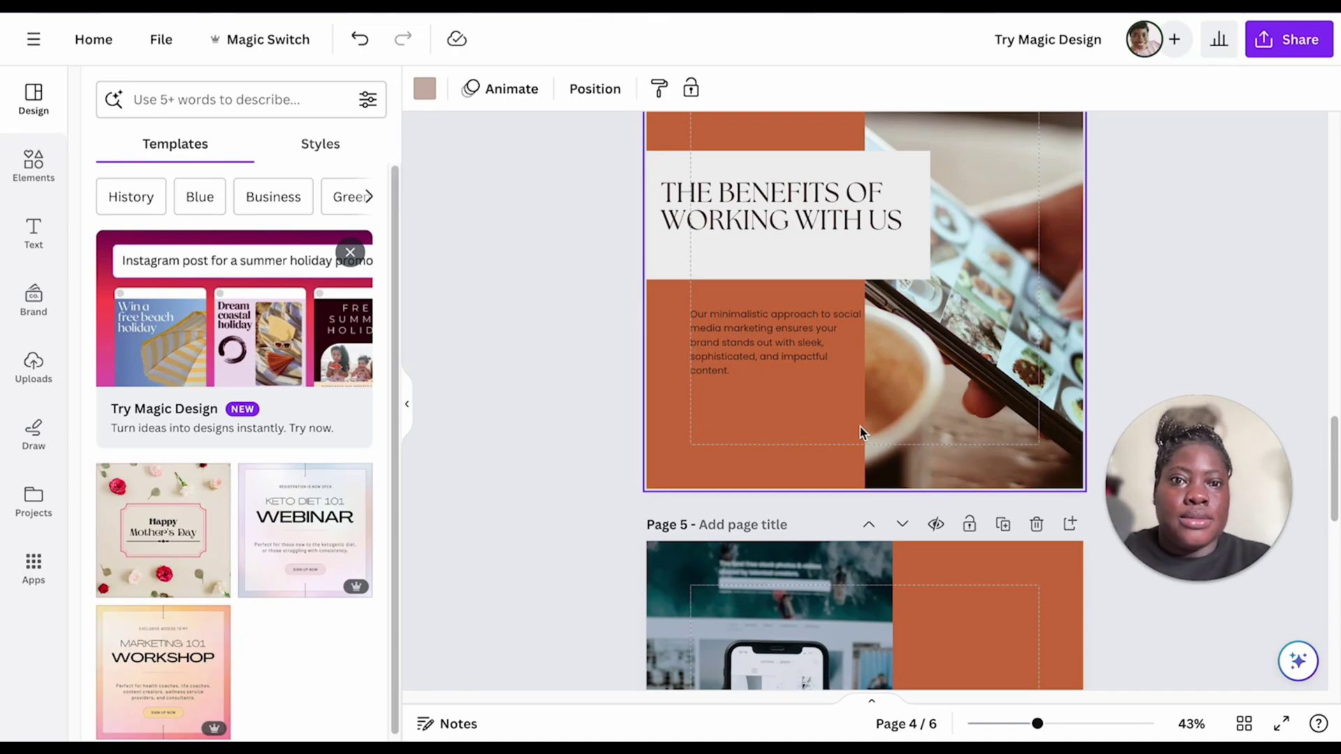
{"action": "scroll", "coordinate": [954, 393], "scroll_direction": "up", "scroll_amount": 2}
{"action": "scroll", "coordinate": [964, 388], "scroll_direction": "up", "scroll_amount": 8}
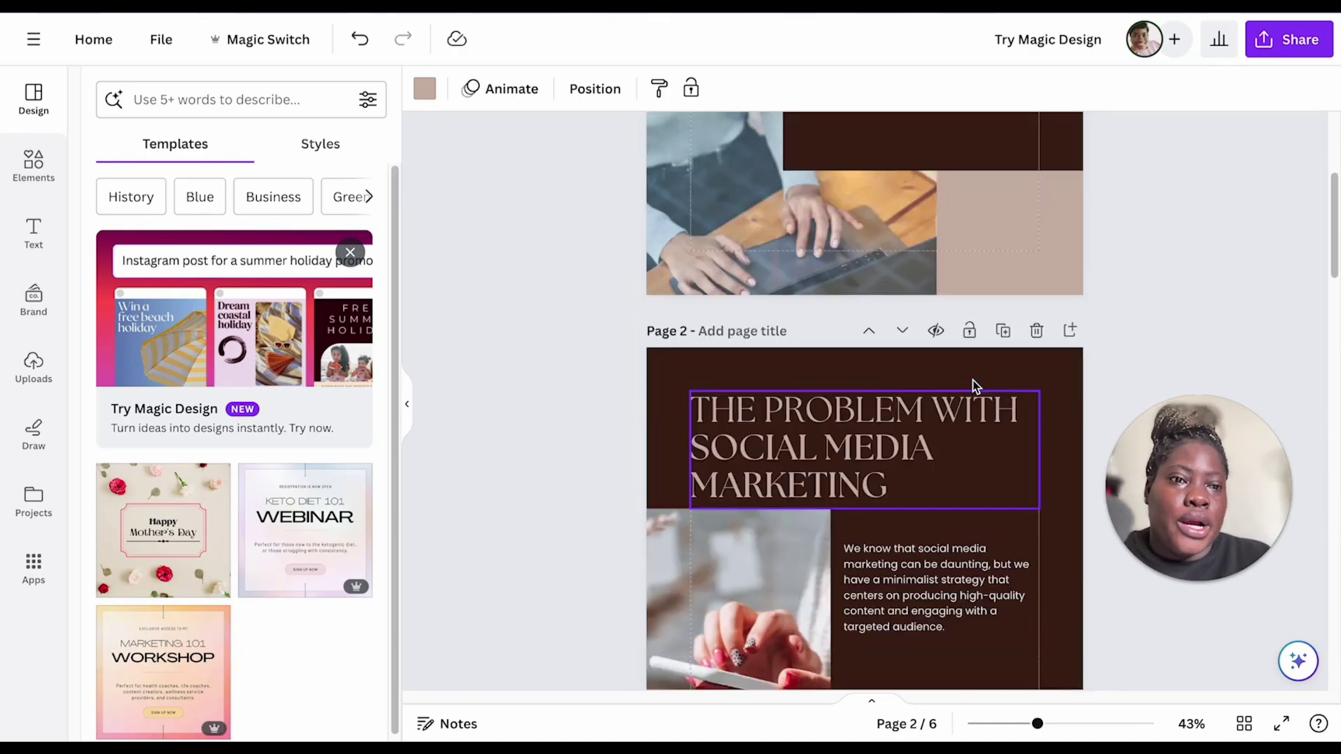
{"action": "scroll", "coordinate": [974, 380], "scroll_direction": "up", "scroll_amount": 5}
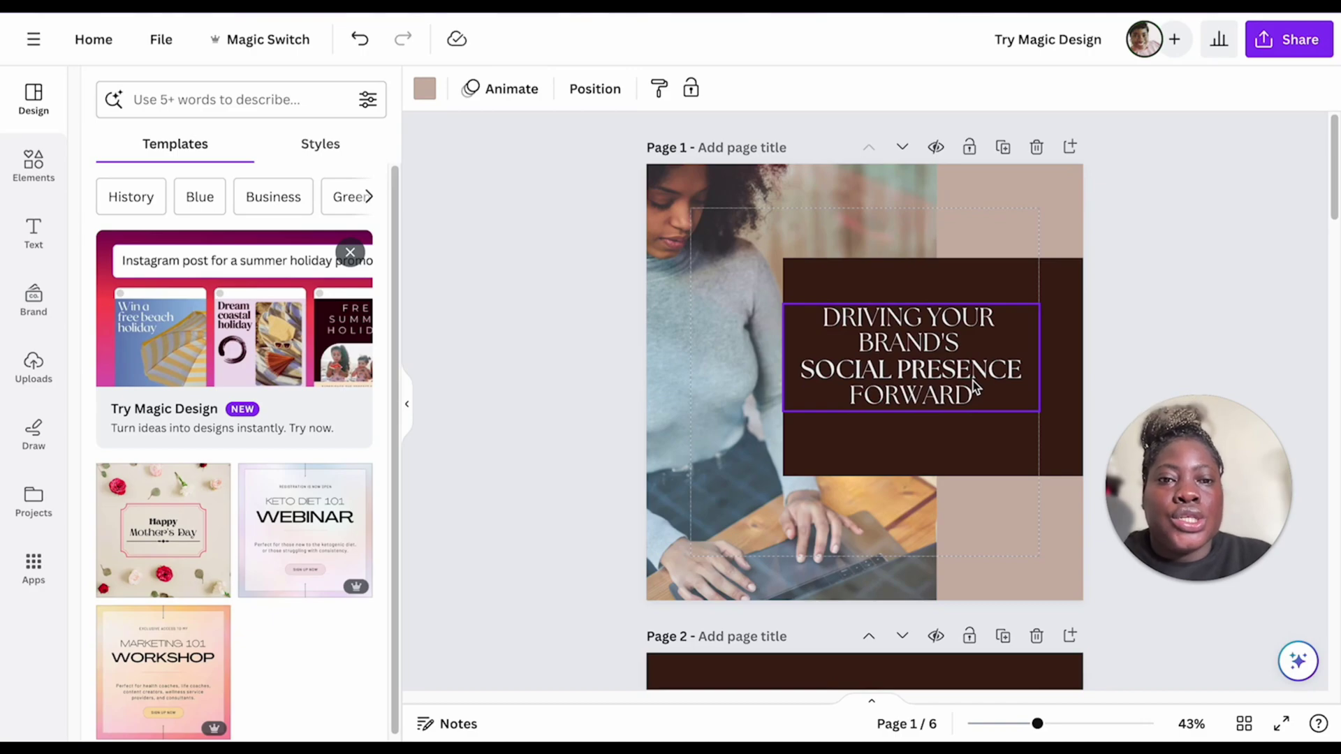
{"action": "left_click", "coordinate": [1008, 405]}
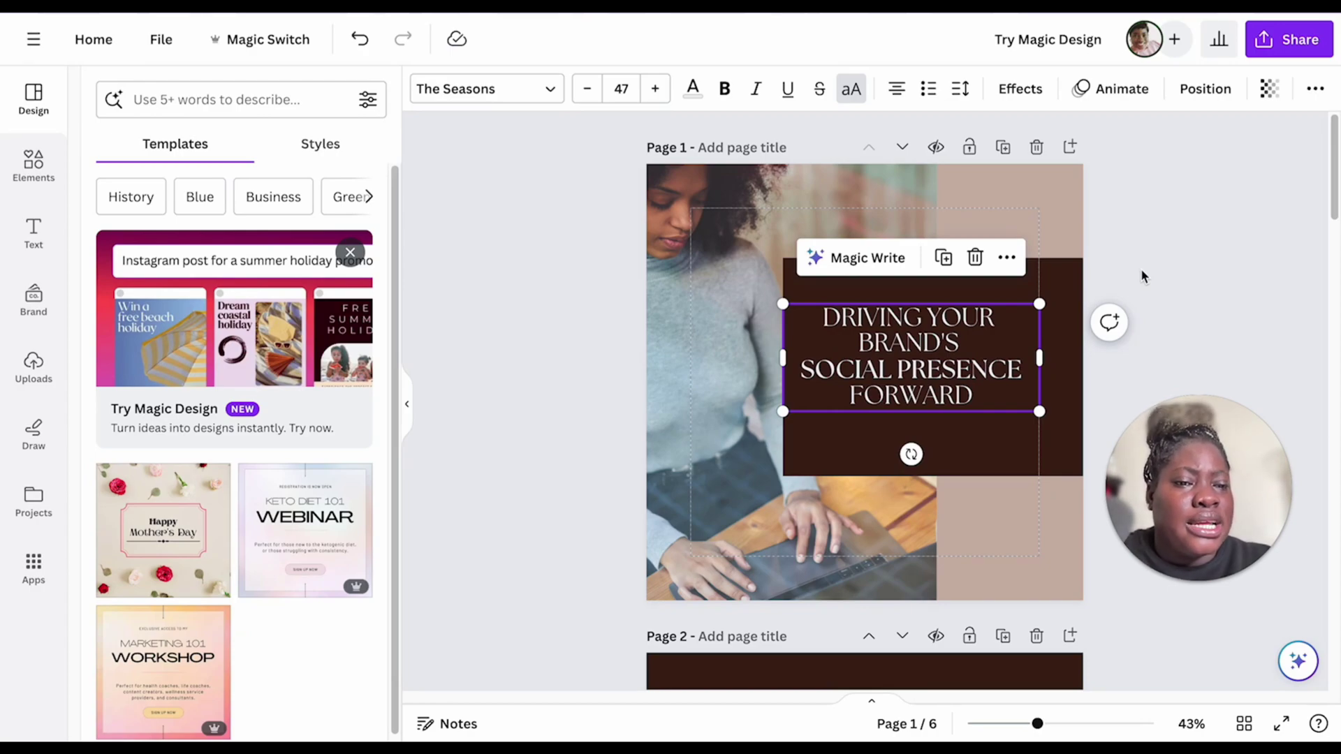
{"action": "scroll", "coordinate": [1118, 263], "scroll_direction": "down", "scroll_amount": 10}
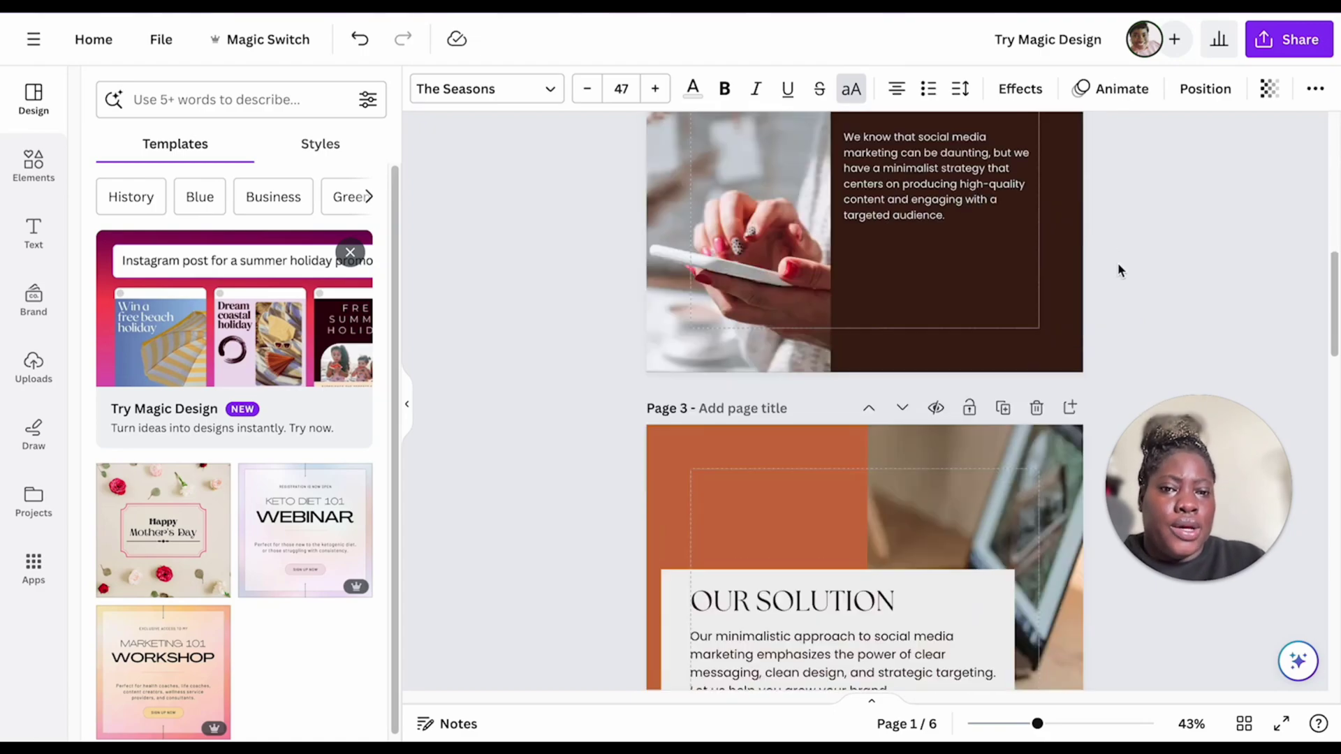
{"action": "scroll", "coordinate": [1117, 263], "scroll_direction": "down", "scroll_amount": 10}
{"action": "scroll", "coordinate": [1018, 257], "scroll_direction": "down", "scroll_amount": 1}
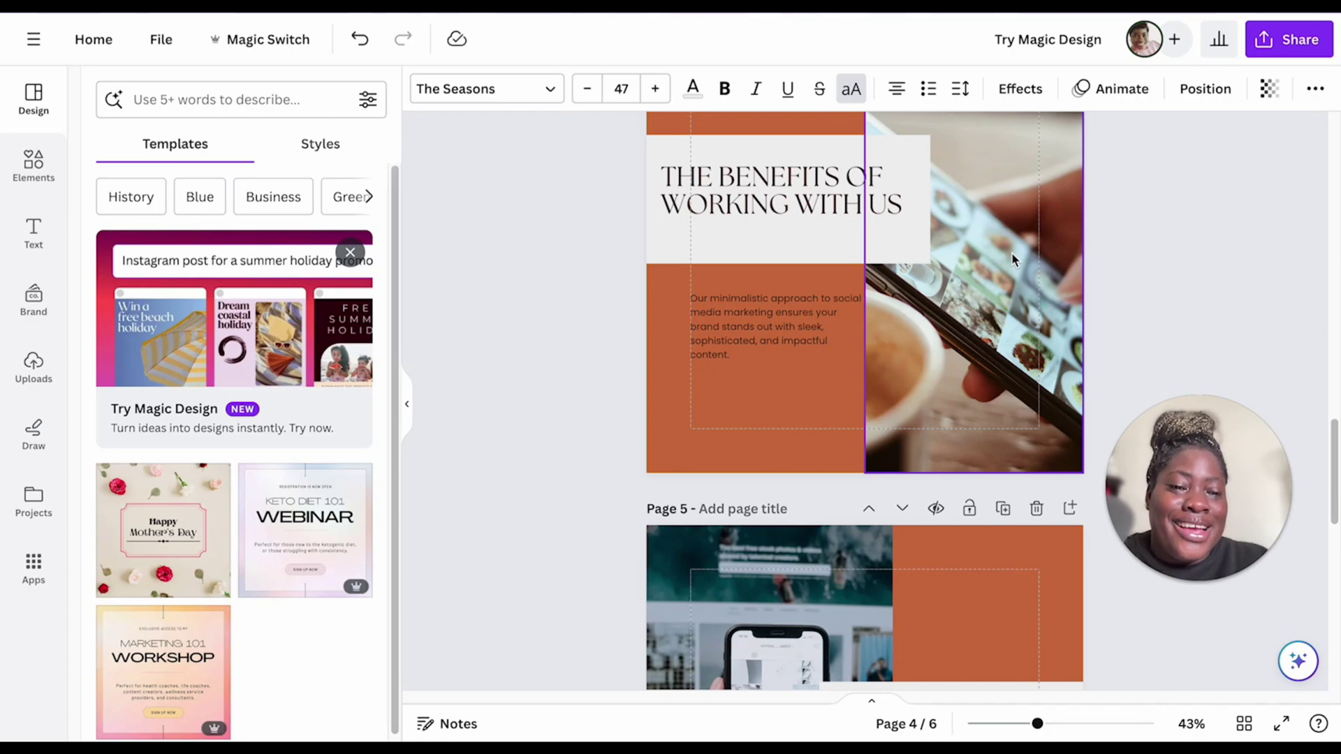
{"action": "scroll", "coordinate": [917, 308], "scroll_direction": "down", "scroll_amount": 4}
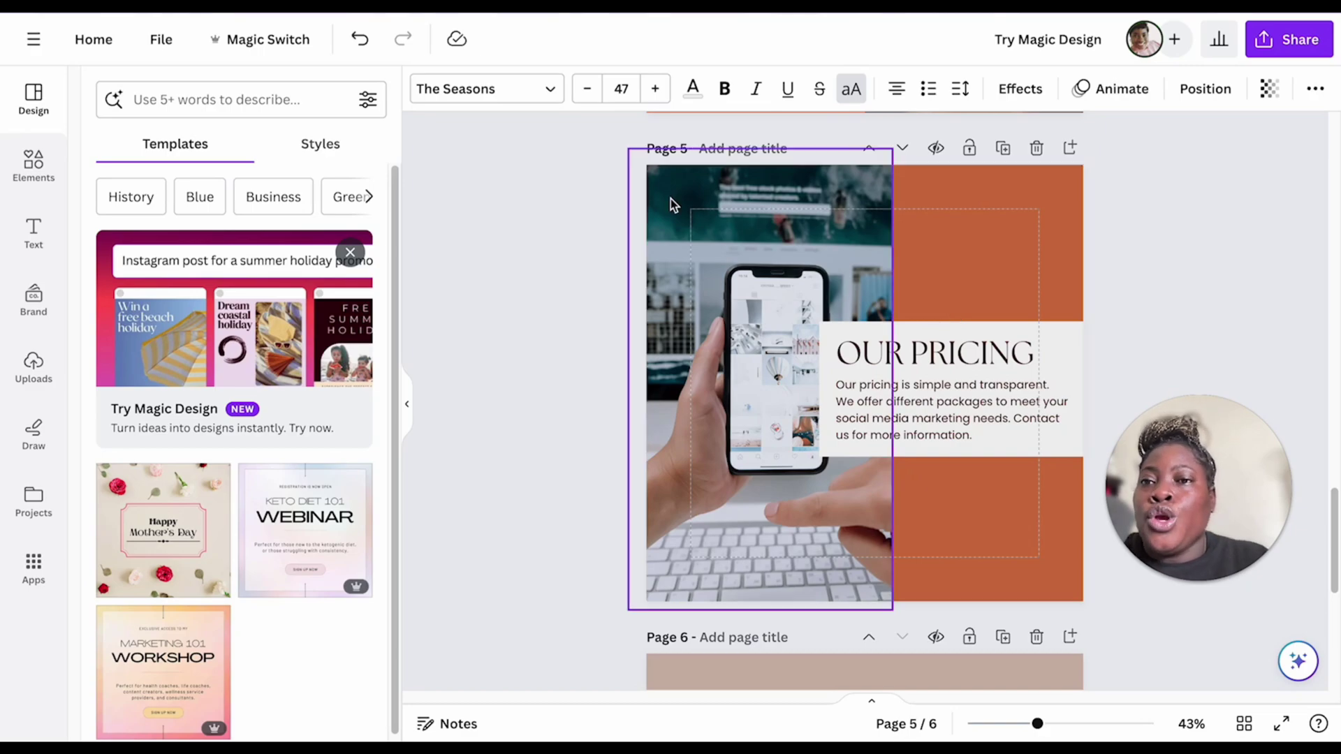
Transform the design into a doc in the Email text format with Magic Switch, and open the doc
{"action": "left_click", "coordinate": [277, 44]}
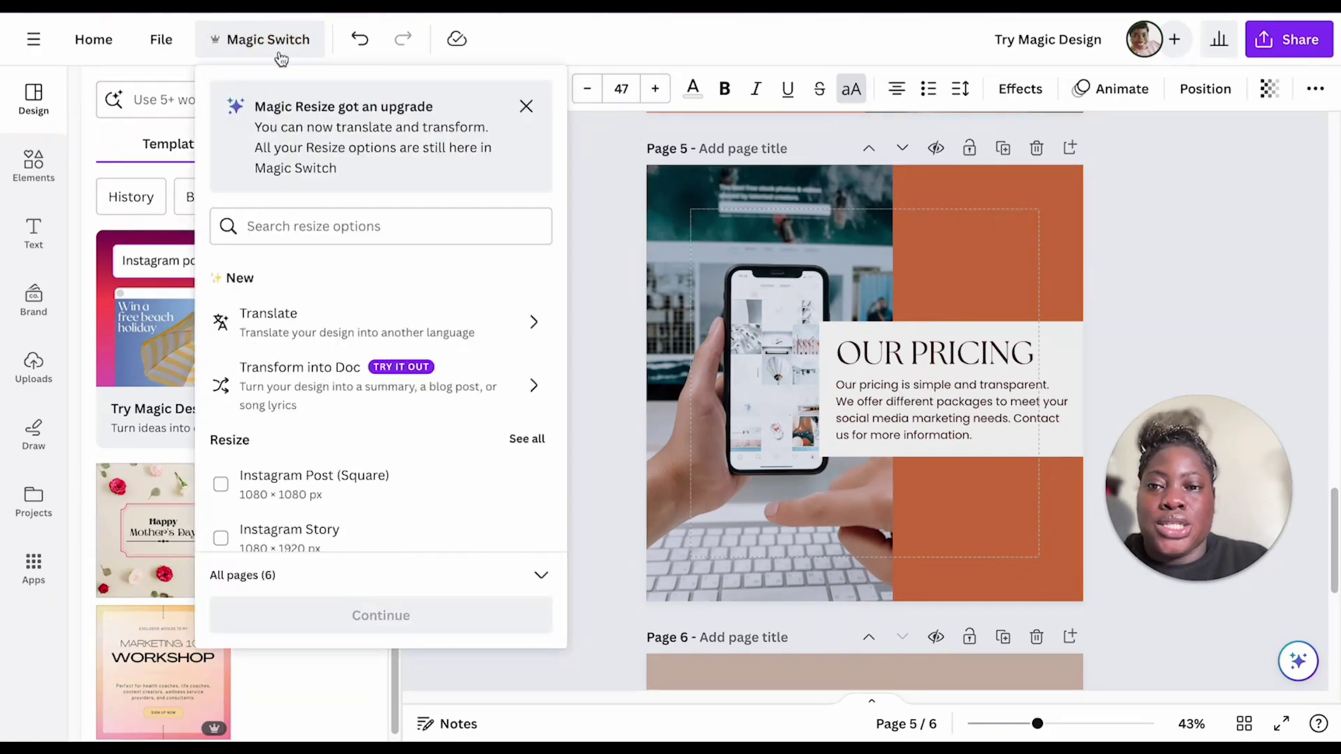
{"action": "left_click", "coordinate": [392, 397]}
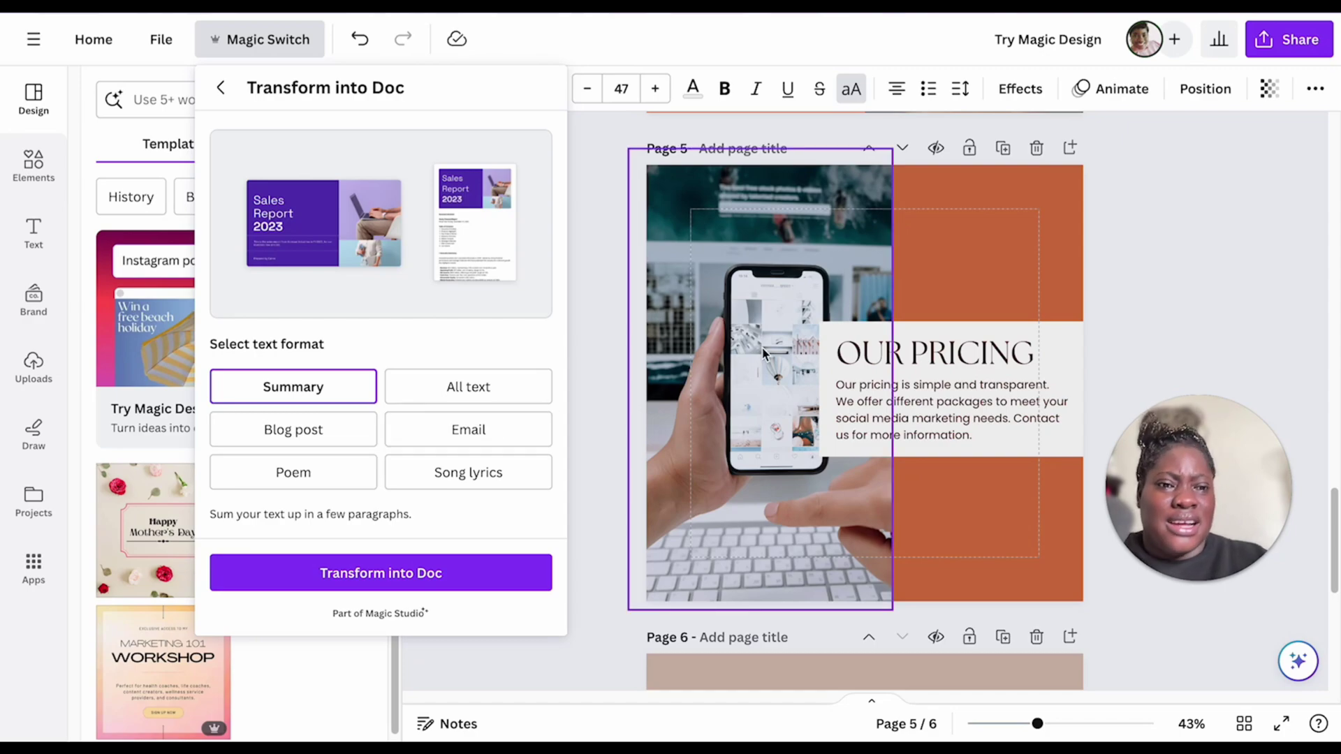
{"action": "scroll", "coordinate": [751, 355], "scroll_direction": "up", "scroll_amount": 15}
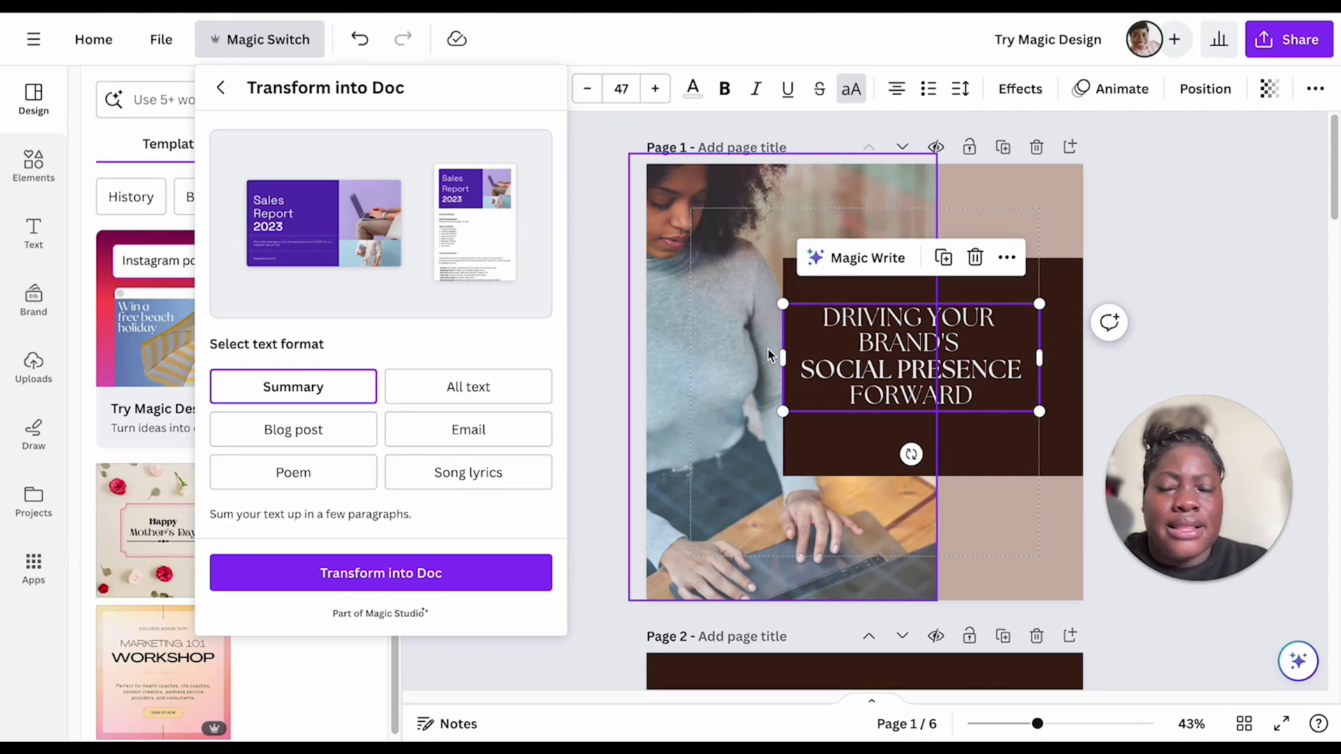
{"action": "left_click", "coordinate": [418, 438]}
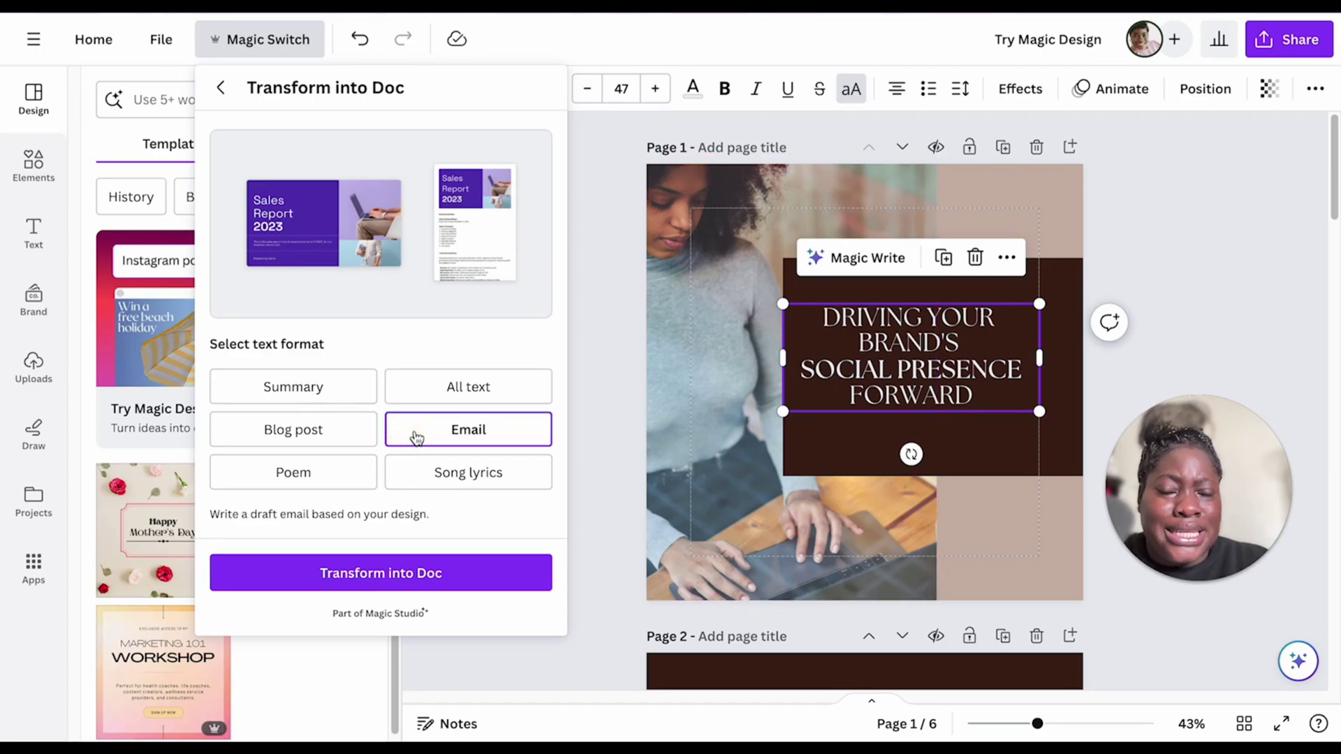
{"action": "left_click", "coordinate": [460, 567]}
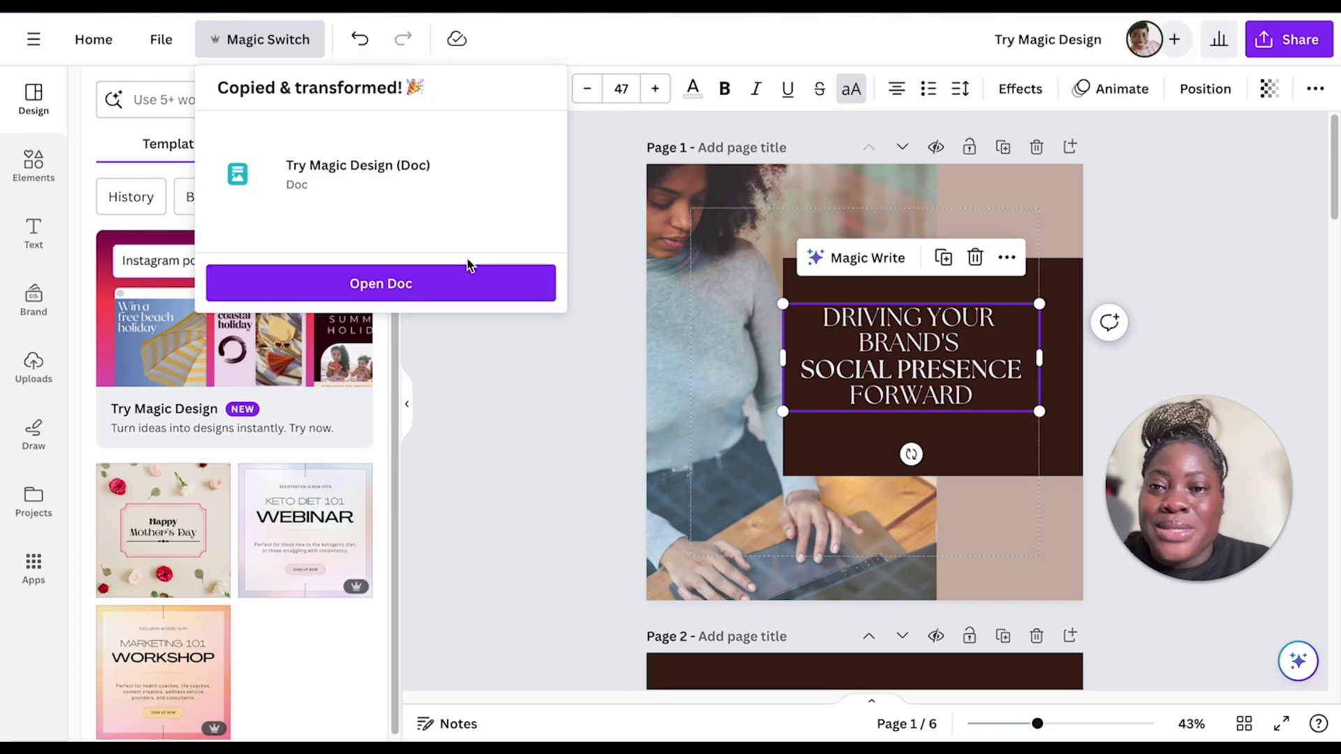
{"action": "left_click", "coordinate": [470, 281]}
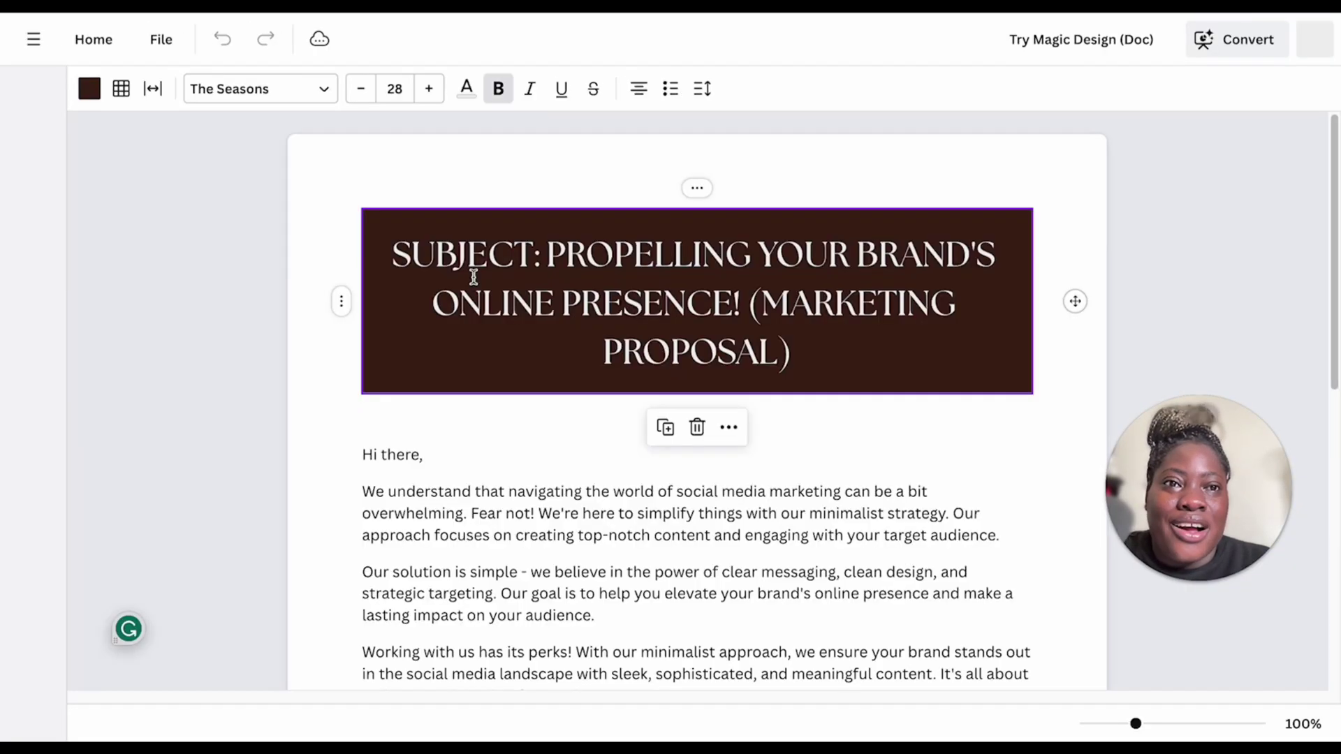
Read through the generated email draft, from its subject heading to the sign-off
{"action": "scroll", "coordinate": [986, 300], "scroll_direction": "down", "scroll_amount": 8}
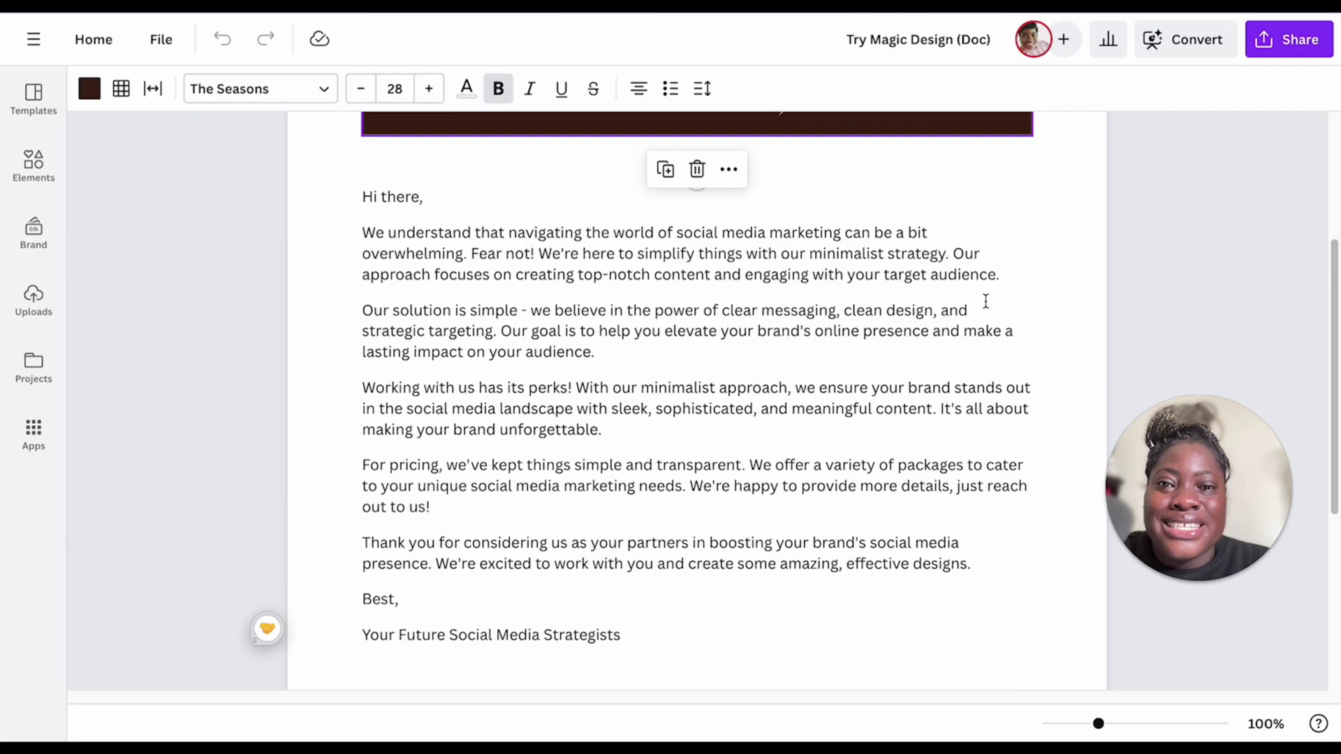
{"action": "scroll", "coordinate": [986, 301], "scroll_direction": "up", "scroll_amount": 6}
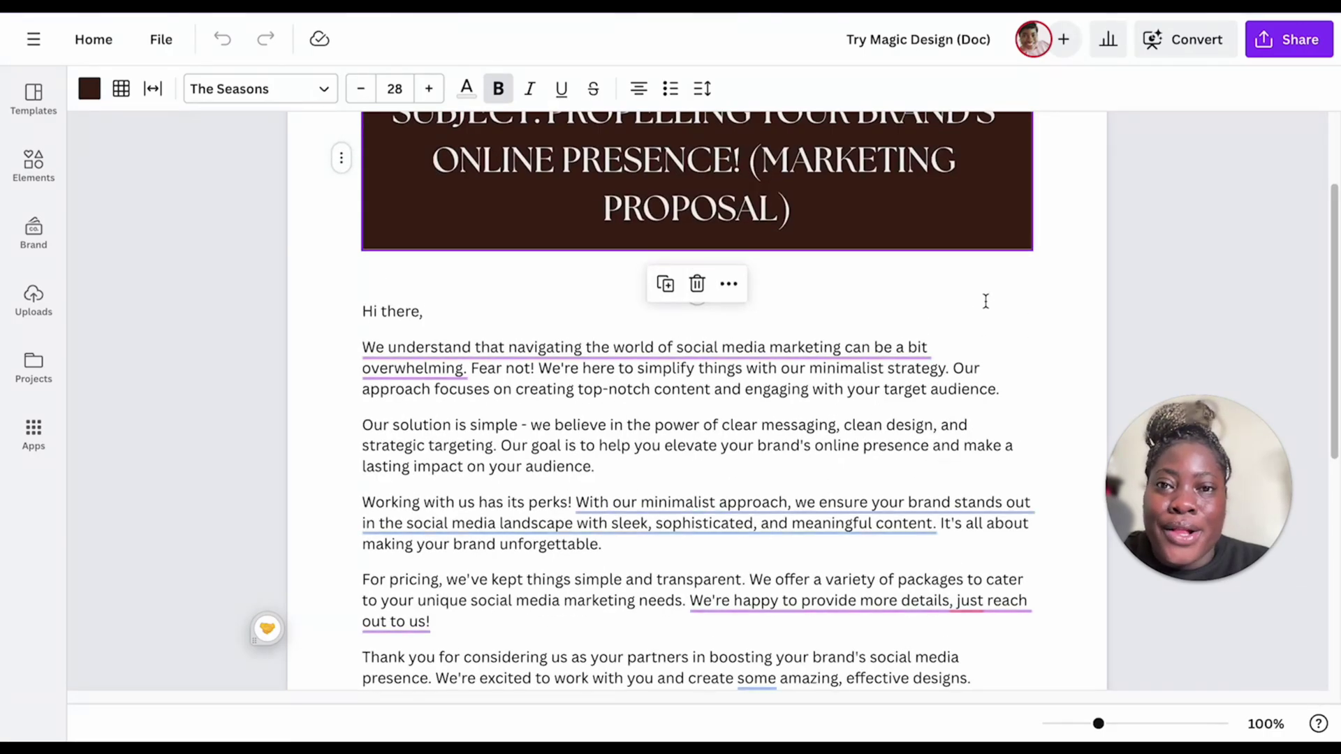
{"action": "scroll", "coordinate": [985, 300], "scroll_direction": "up", "scroll_amount": 2}
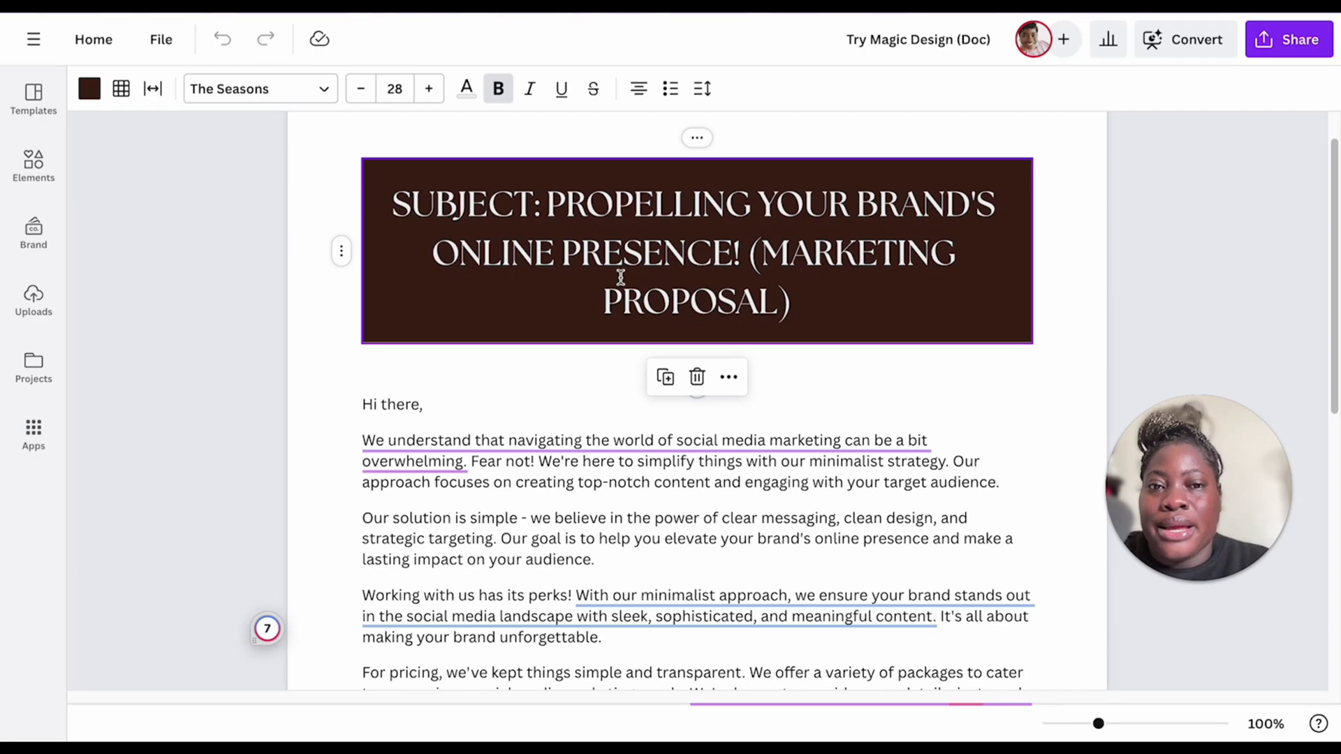
{"action": "scroll", "coordinate": [801, 272], "scroll_direction": "down", "scroll_amount": 1}
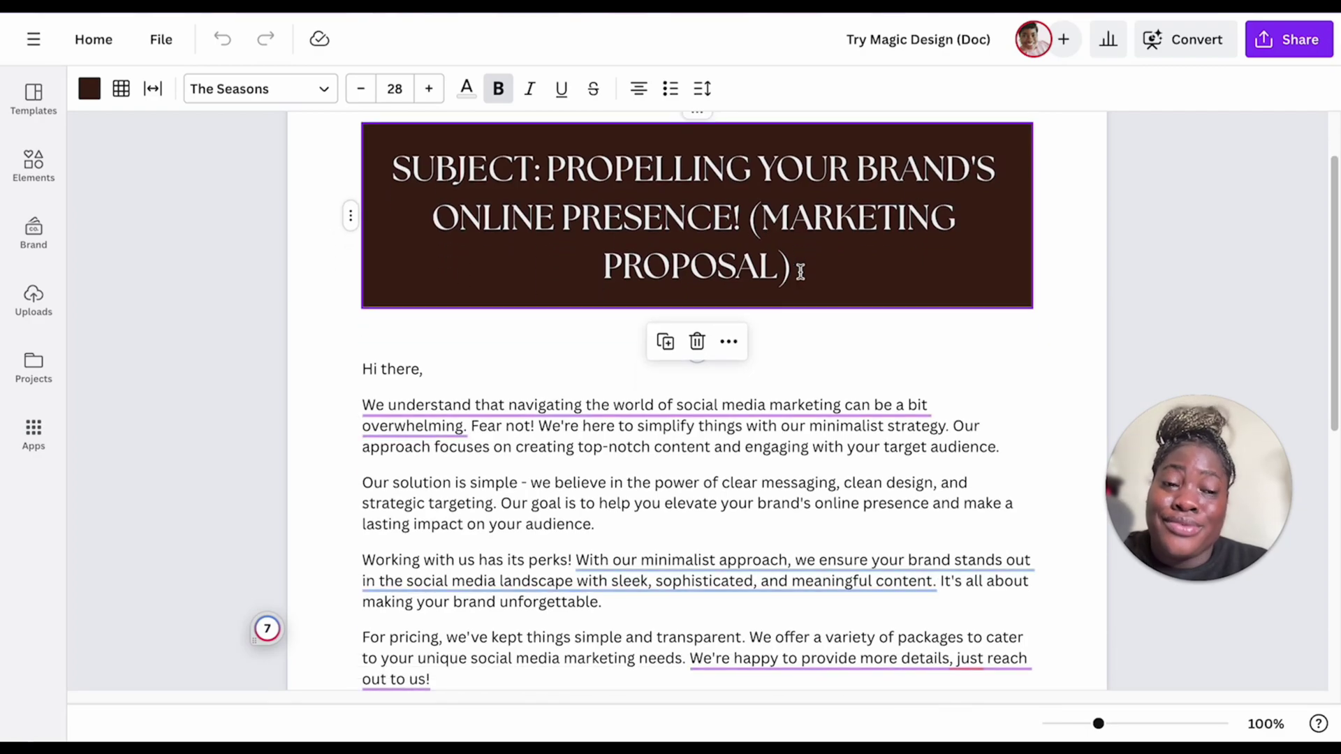
Zoom the doc out to 88% and look over the email from the subject heading to the closing
{"action": "scroll", "coordinate": [800, 271], "scroll_direction": "down", "scroll_amount": 1}
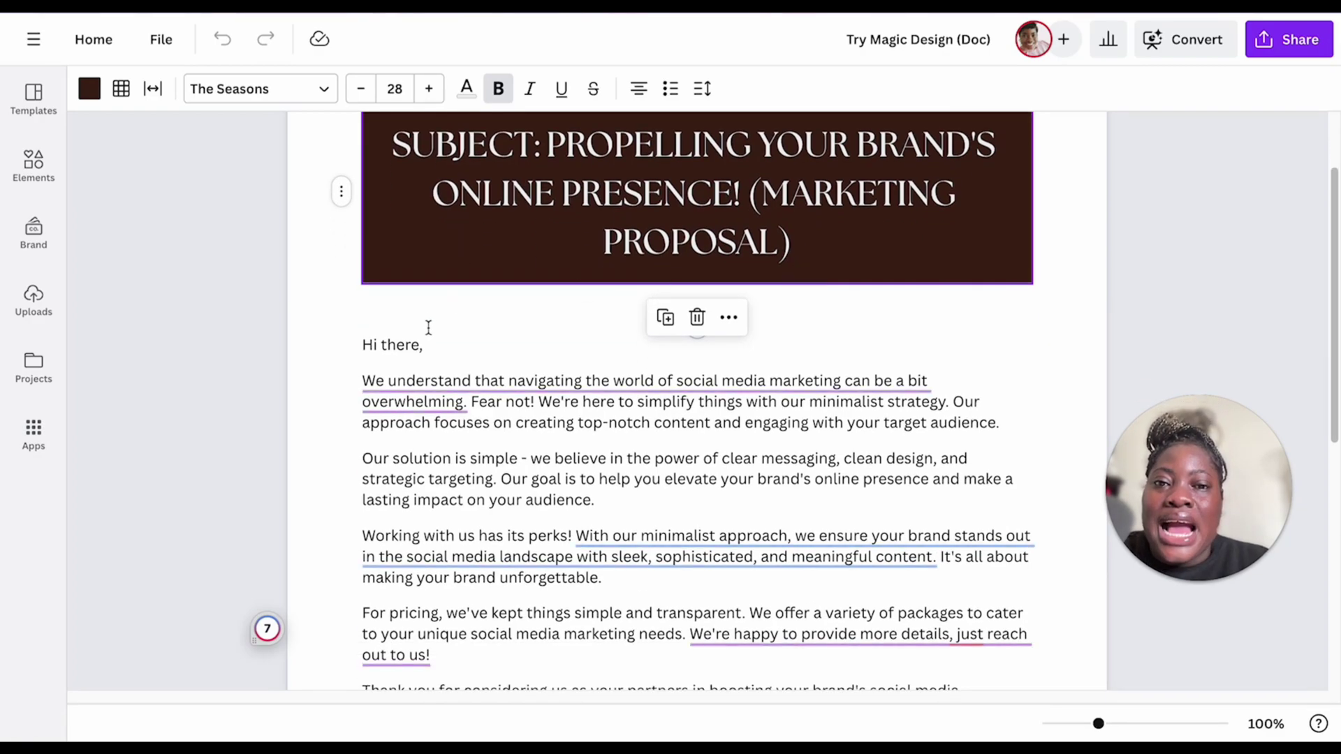
{"action": "scroll", "coordinate": [488, 345], "scroll_direction": "down", "scroll_amount": 1}
{"action": "left_click_drag", "start_coordinate": [1099, 723], "coordinate": [1087, 725]}
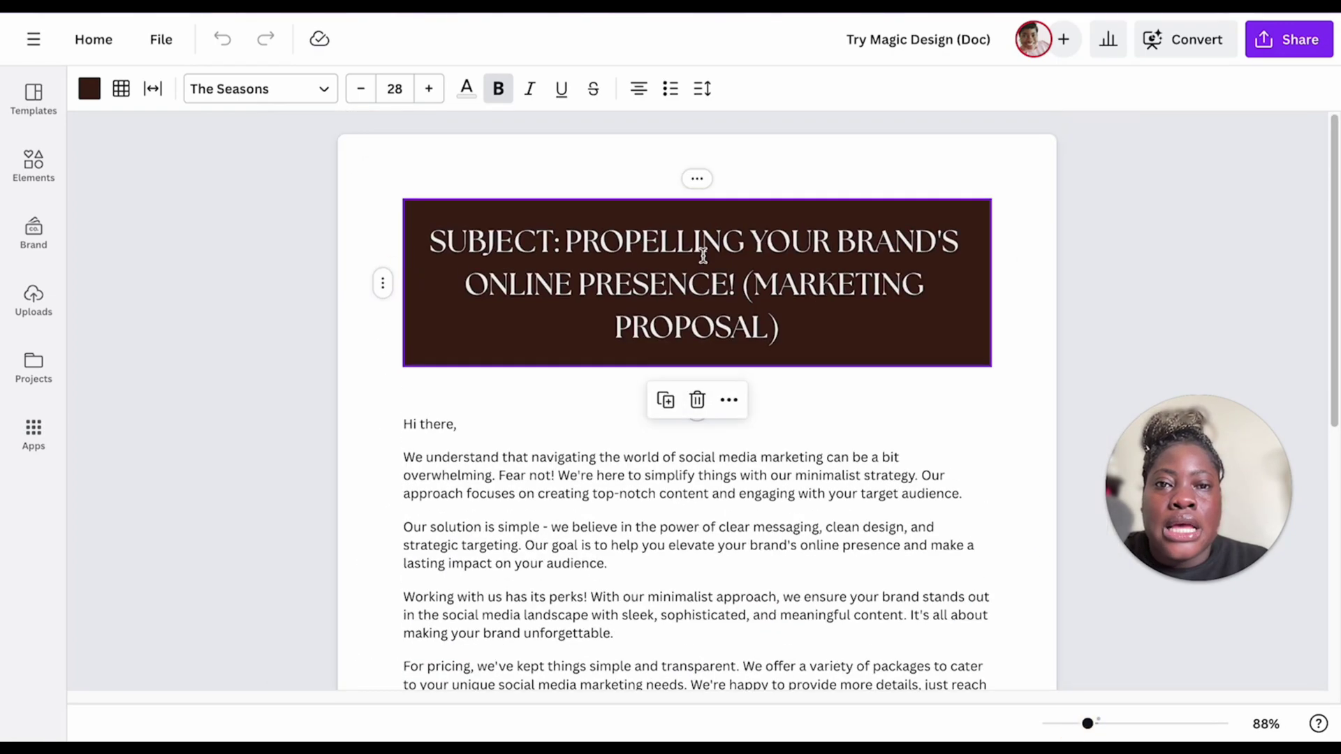
{"action": "scroll", "coordinate": [719, 262], "scroll_direction": "down", "scroll_amount": 4}
{"action": "scroll", "coordinate": [729, 262], "scroll_direction": "up", "scroll_amount": 3}
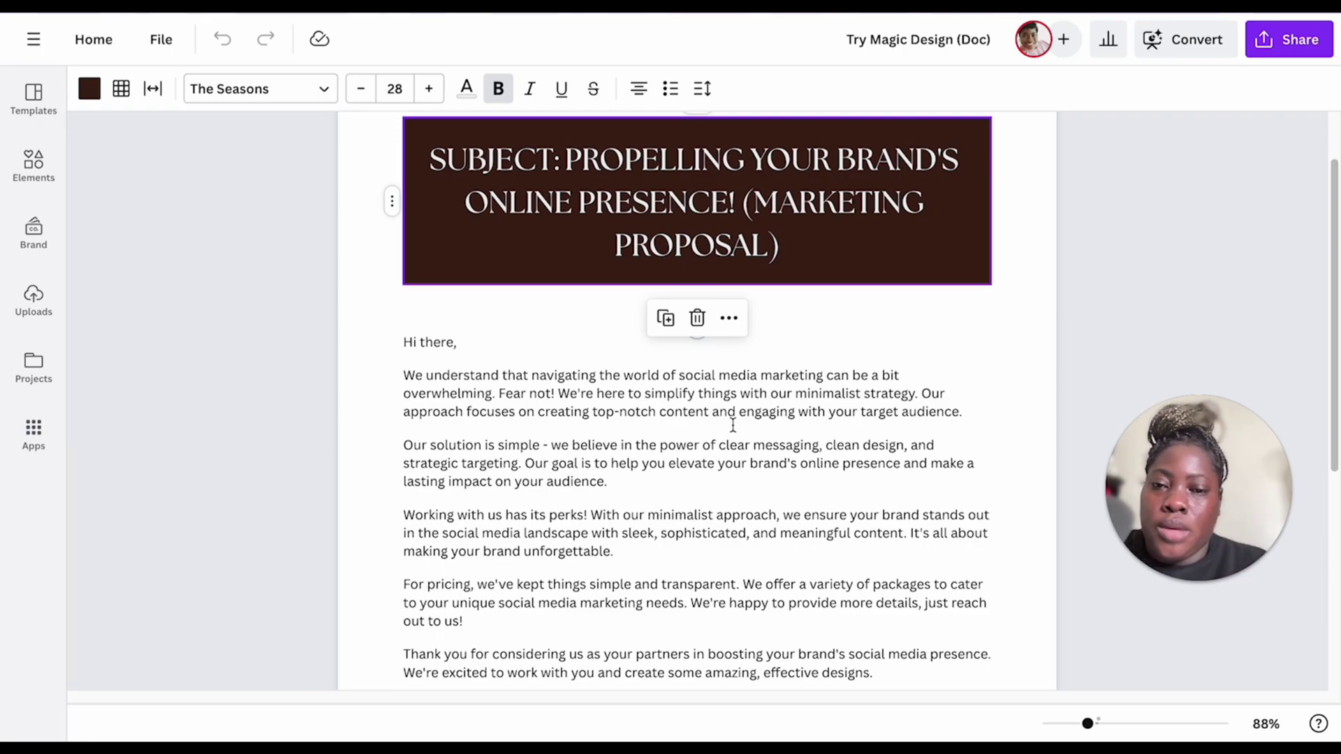
{"action": "scroll", "coordinate": [743, 419], "scroll_direction": "down", "scroll_amount": 1}
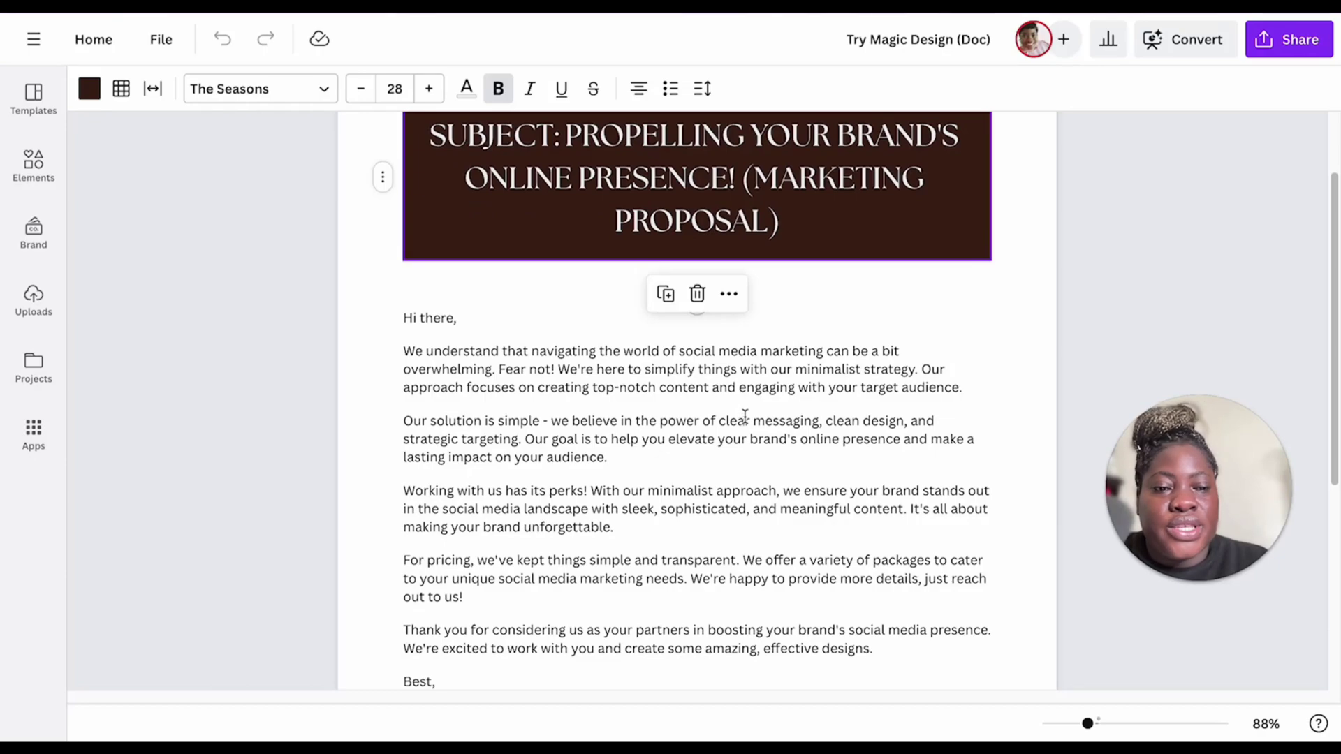
{"action": "left_click", "coordinate": [742, 417]}
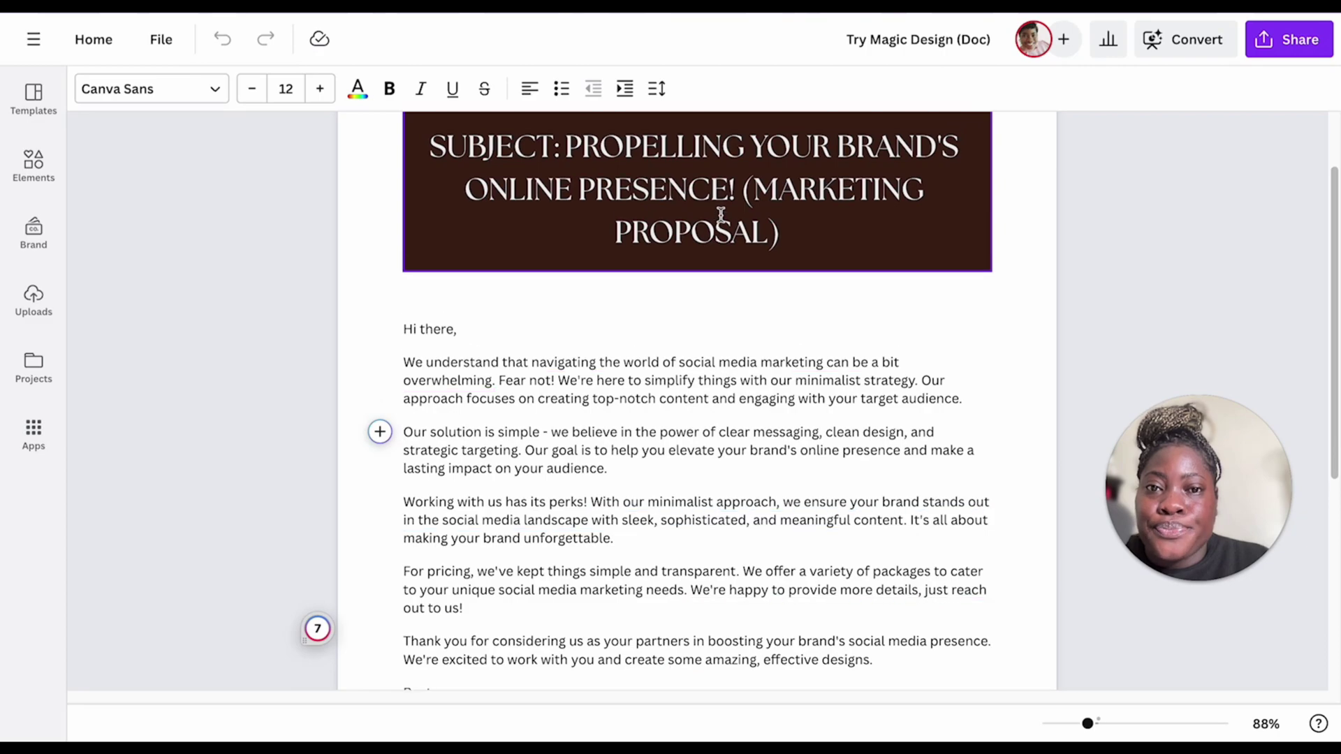
{"action": "scroll", "coordinate": [721, 214], "scroll_direction": "down", "scroll_amount": 1}
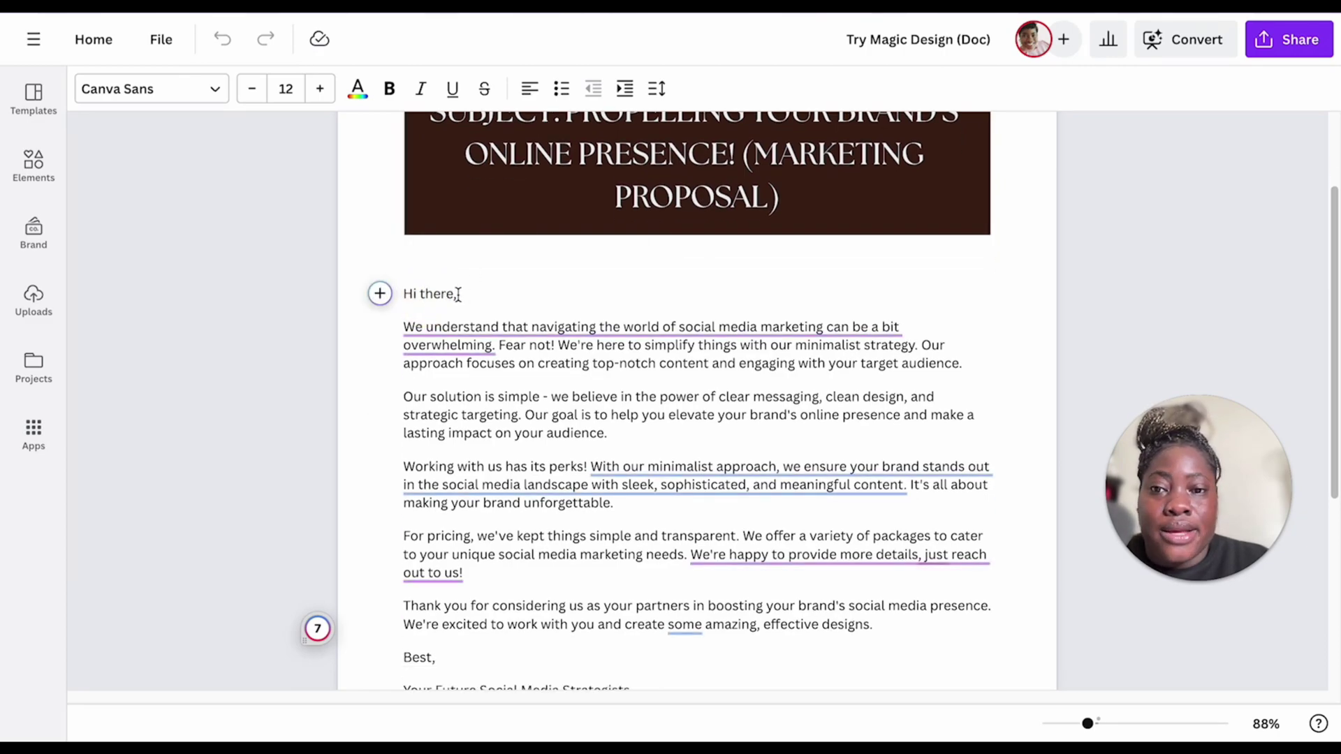
Accept the Grammarly rewordings "marketing can be overwhelming" in the first paragraph and "Our minimalist approach ensures" in the "Working with us" paragraph
{"action": "mouse_move", "coordinate": [467, 325]}
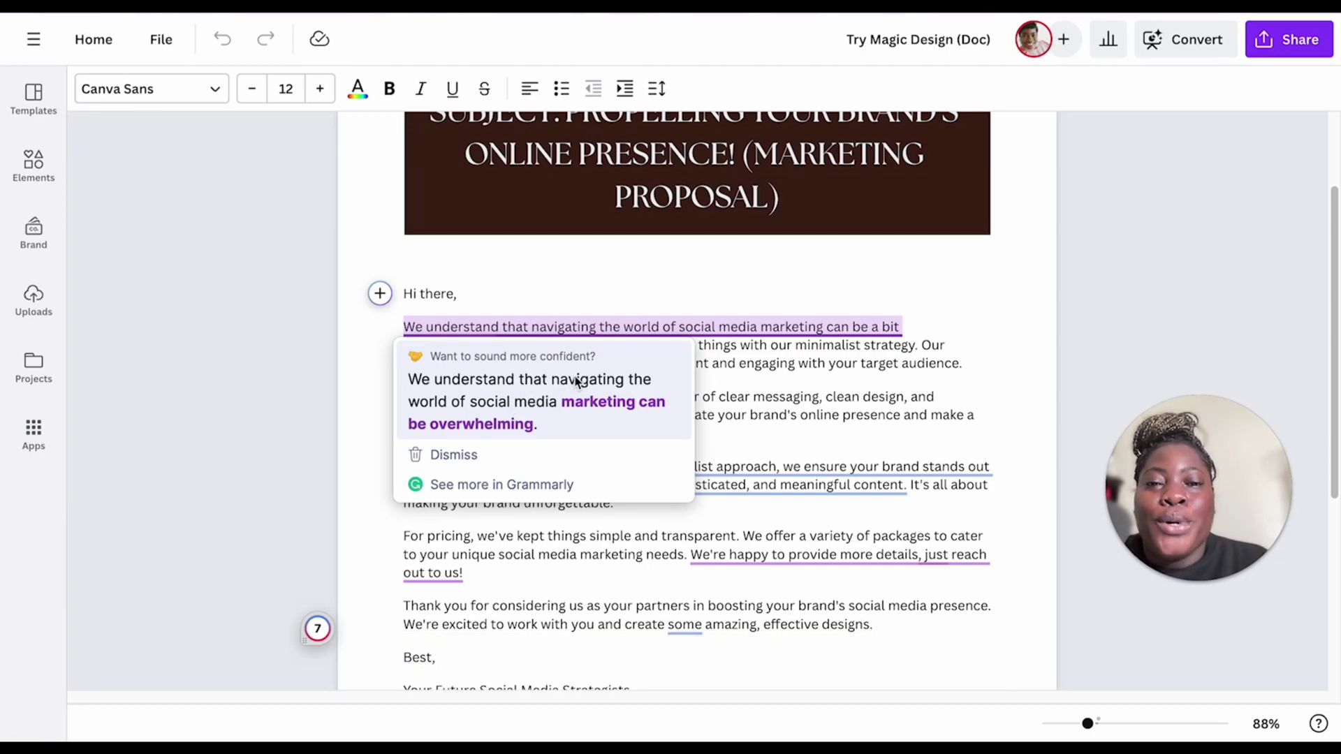
{"action": "left_click", "coordinate": [508, 414]}
{"action": "mouse_move", "coordinate": [625, 466]}
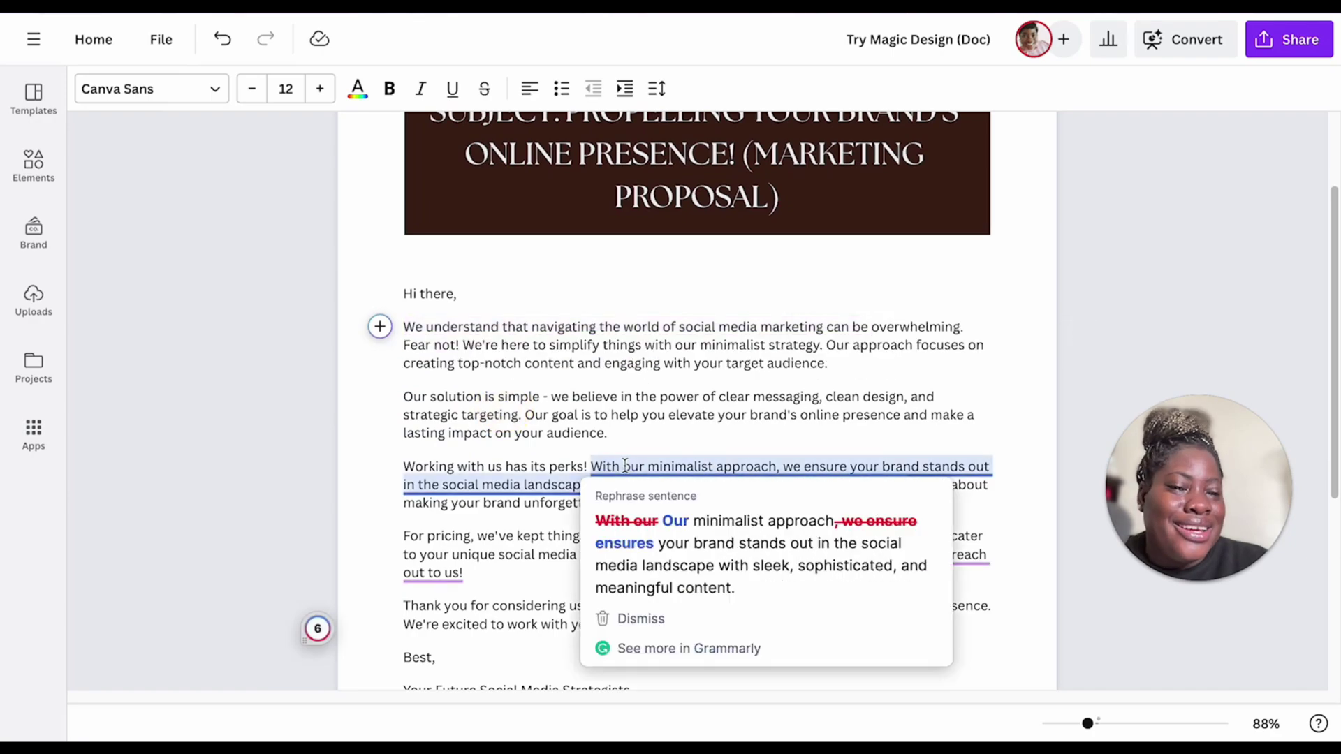
{"action": "left_click", "coordinate": [711, 500]}
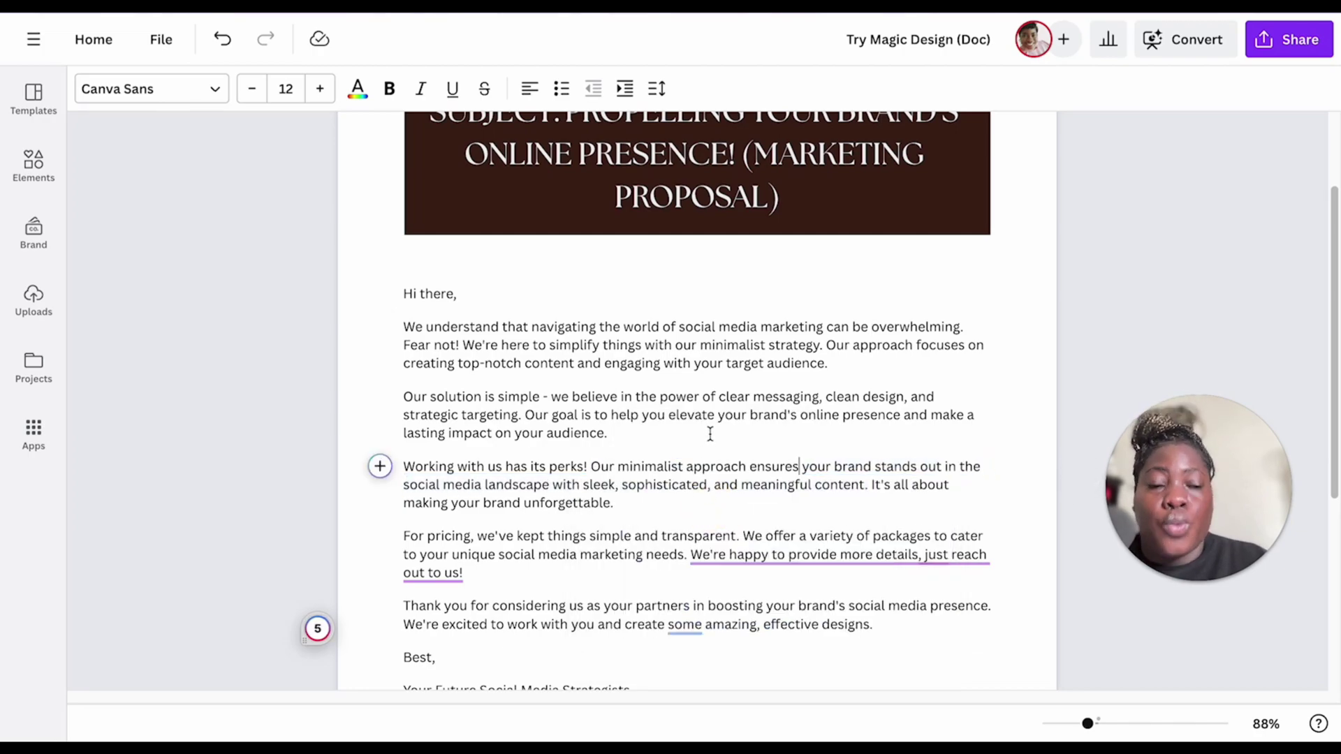
Generate text with Magic Write after the first paragraph using the prompt "include a paragraph about my social media marketing business in the email"
{"action": "scroll", "coordinate": [710, 434], "scroll_direction": "up", "scroll_amount": 1}
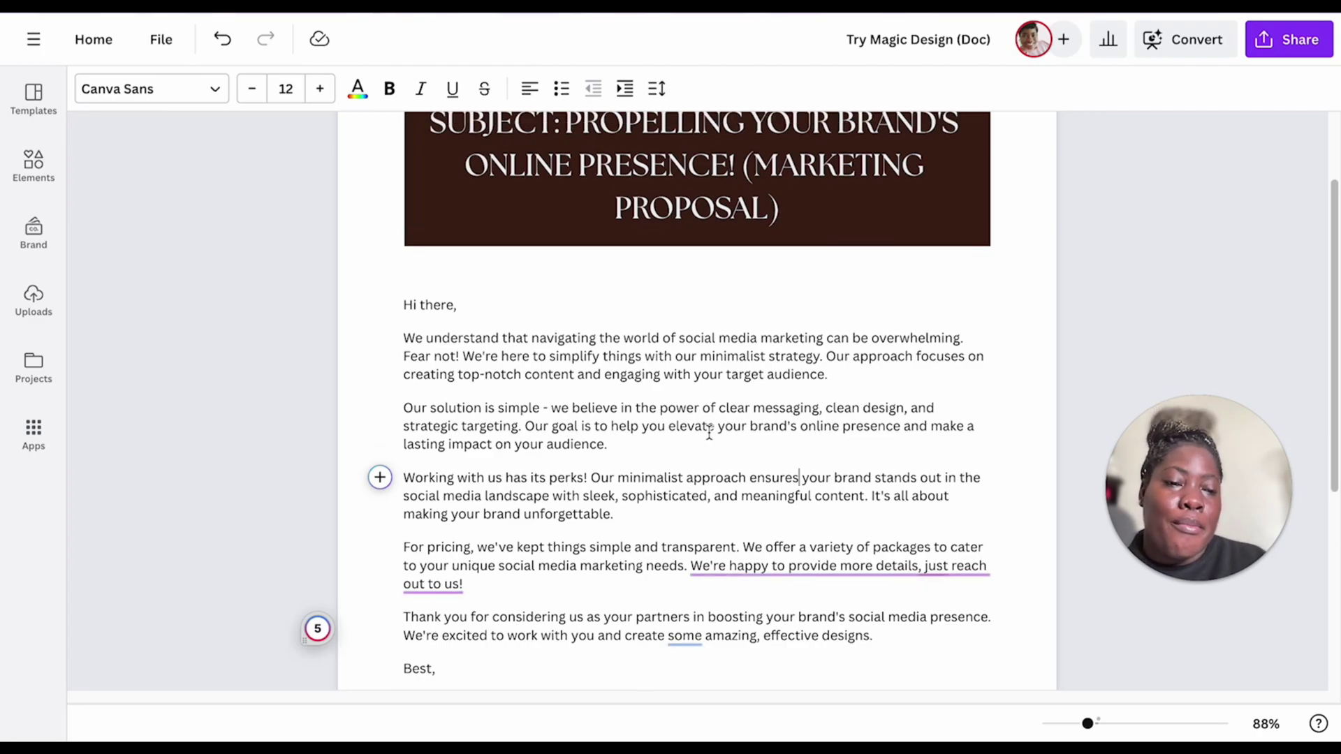
{"action": "scroll", "coordinate": [596, 472], "scroll_direction": "up", "scroll_amount": 2}
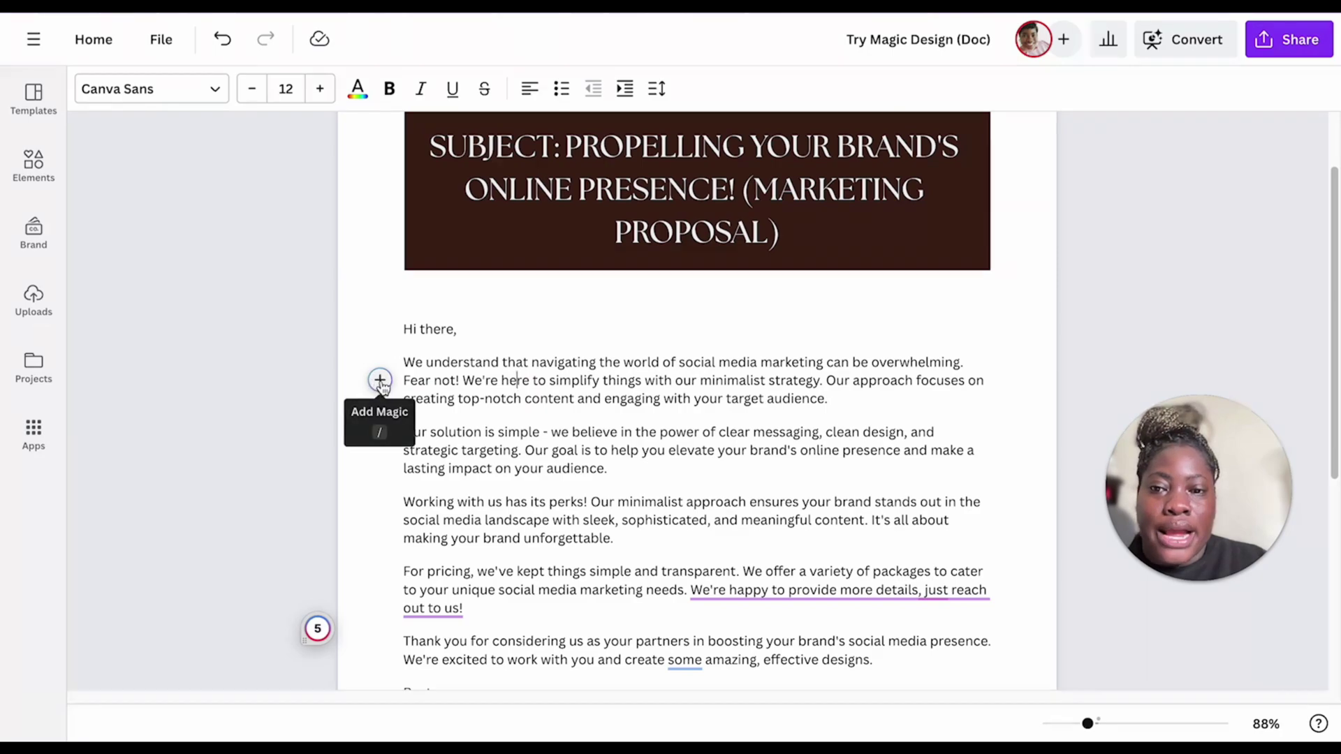
{"action": "left_click", "coordinate": [380, 381]}
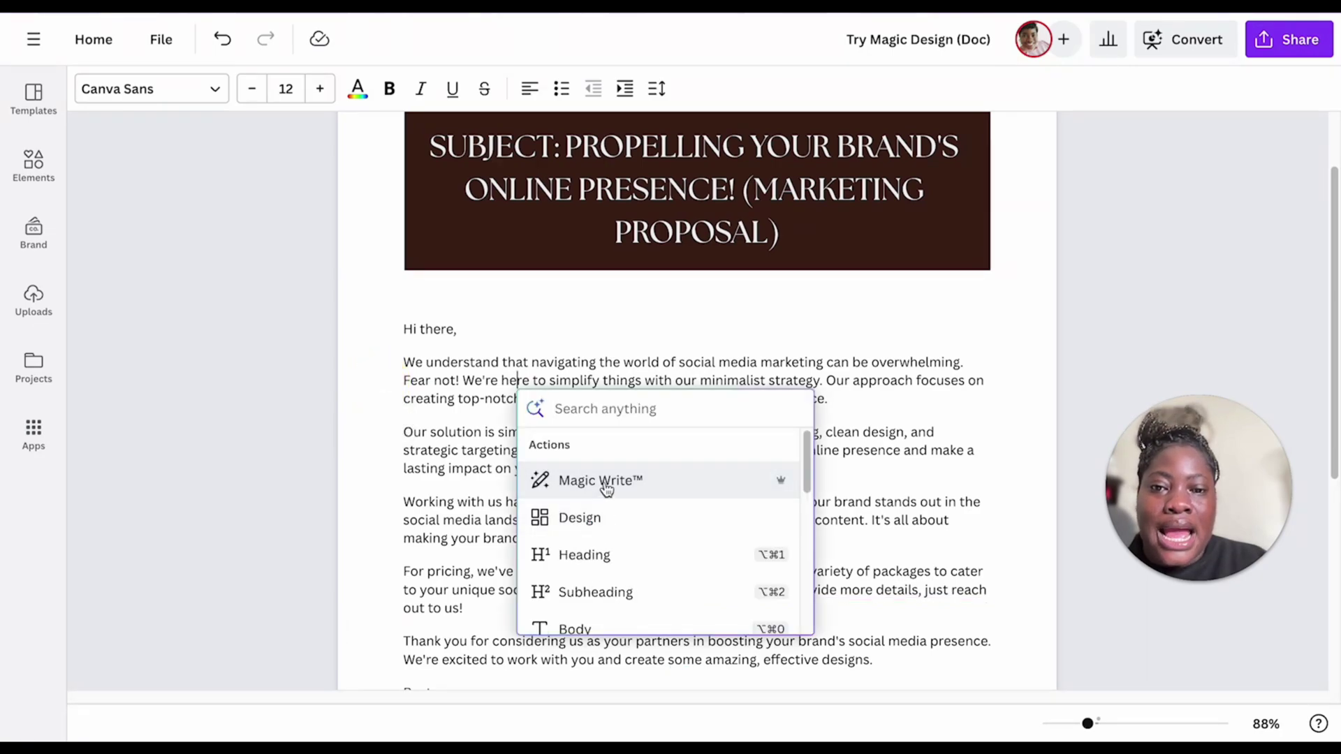
{"action": "left_click", "coordinate": [689, 482]}
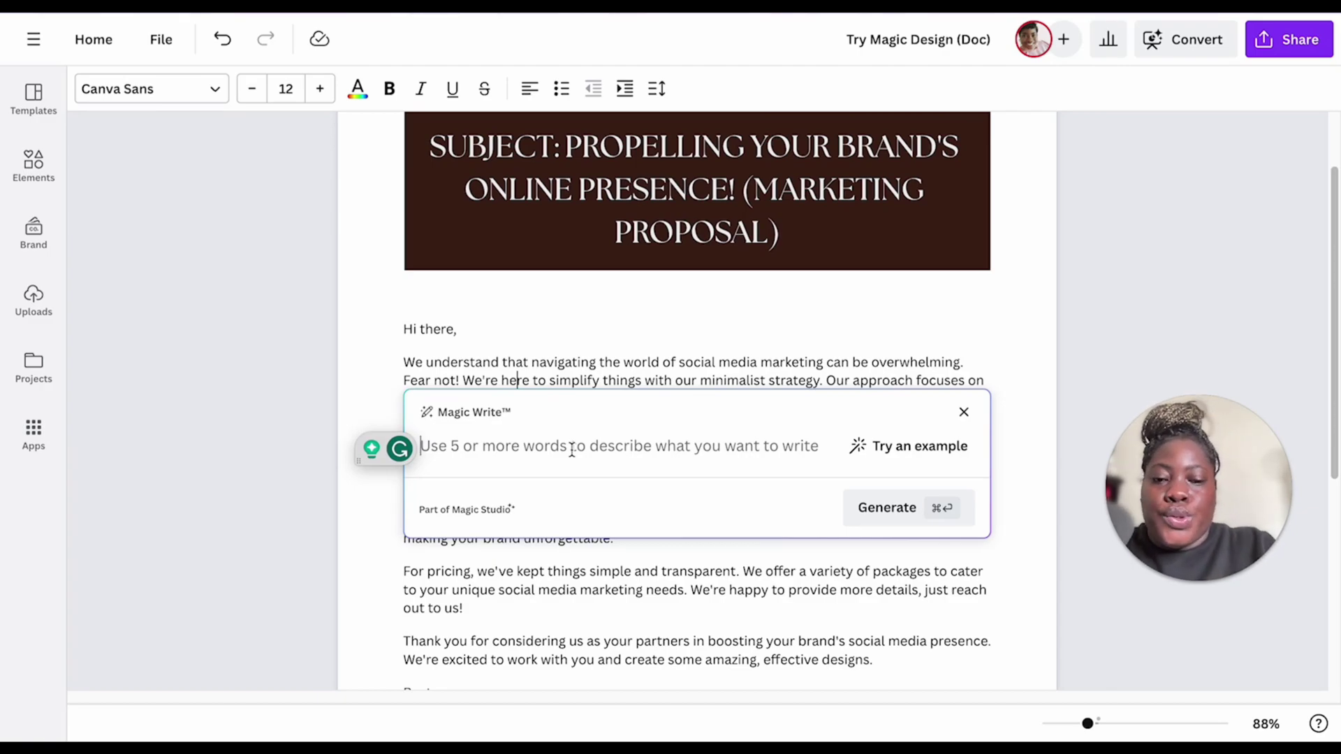
{"action": "type", "text": "include a paragraph about my socu"}
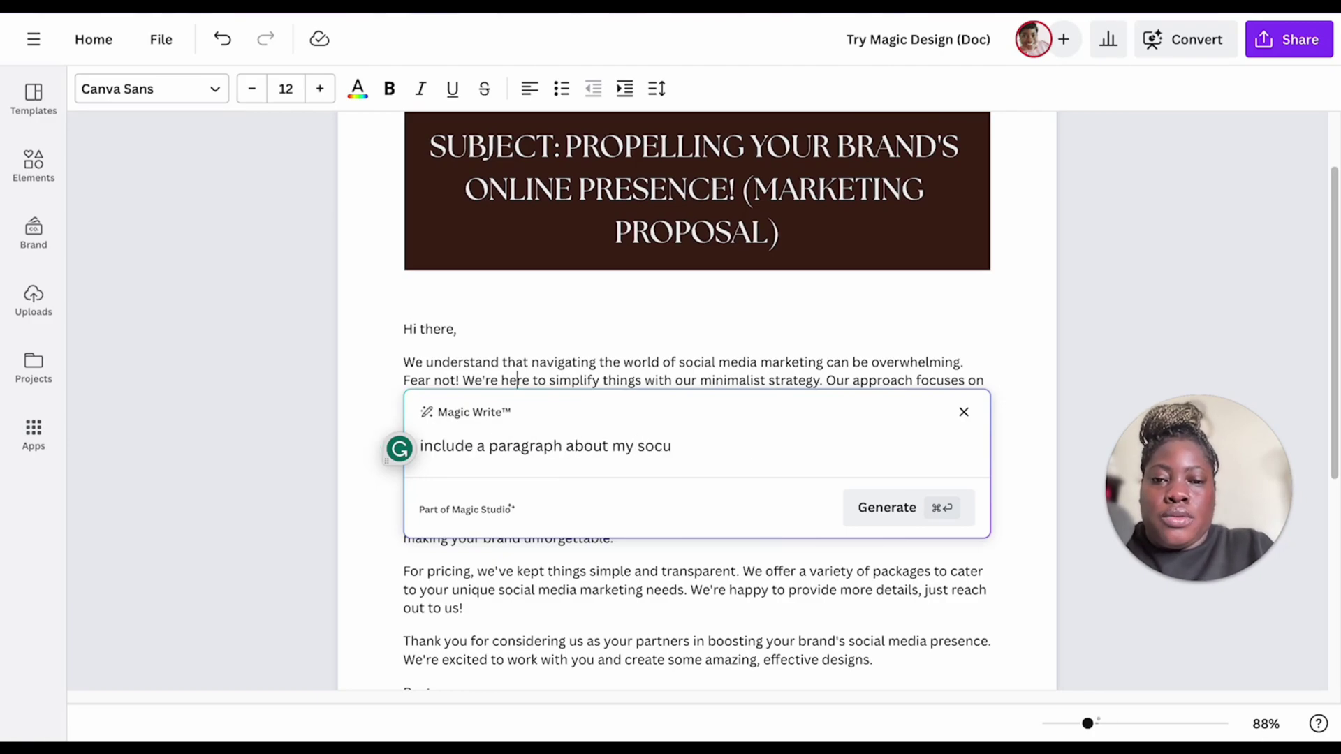
{"action": "key", "text": "BackSpace"}
{"action": "type", "text": "ial media marketing business for t"}
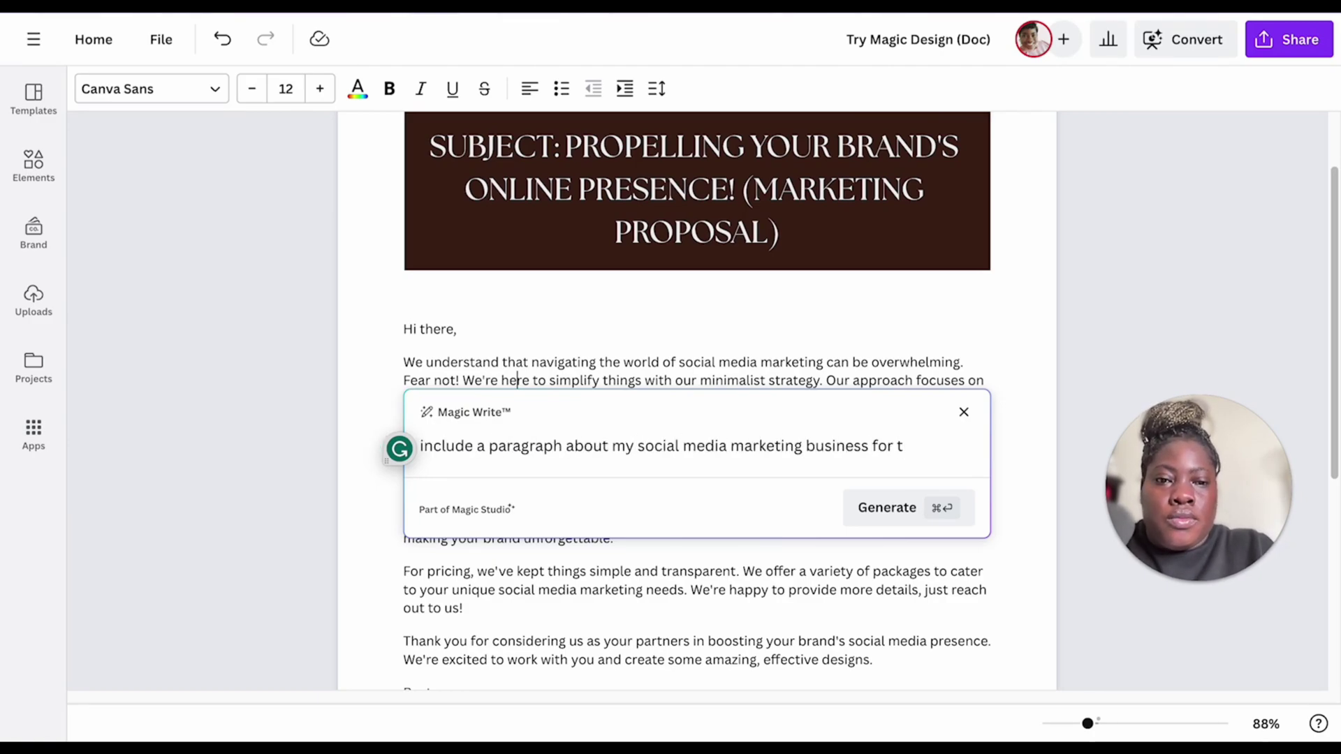
{"action": "key", "text": "BackSpace"}
{"action": "key", "text": "BackSpace"}
{"action": "key", "text": "BackSpace"}
{"action": "key", "text": "BackSpace"}
{"action": "key", "text": "BackSpace"}
{"action": "type", "text": "in the email"}
{"action": "key", "text": "super+Return"}
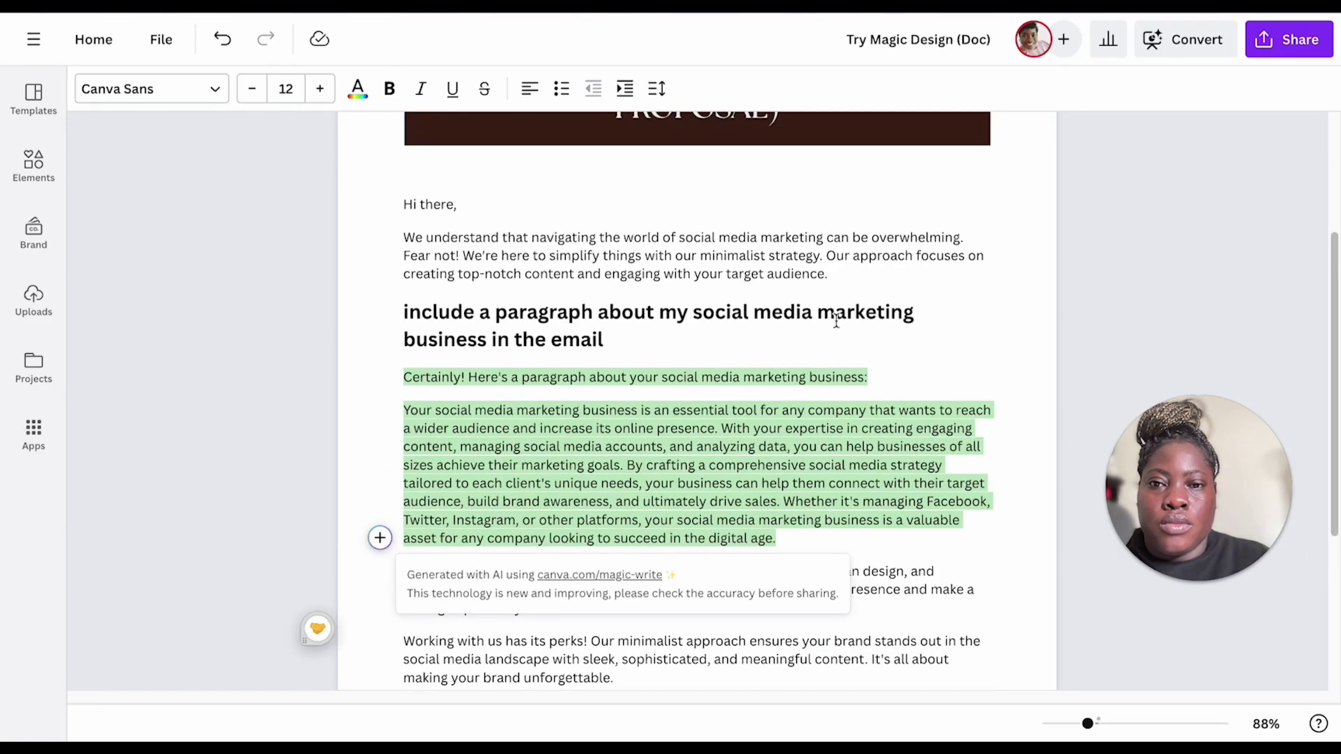
Delete the prompt heading and the "Certainly! Here's a paragraph" line above the generated paragraph, closing the empty lines
{"action": "left_click_drag", "start_coordinate": [603, 340], "coordinate": [395, 312]}
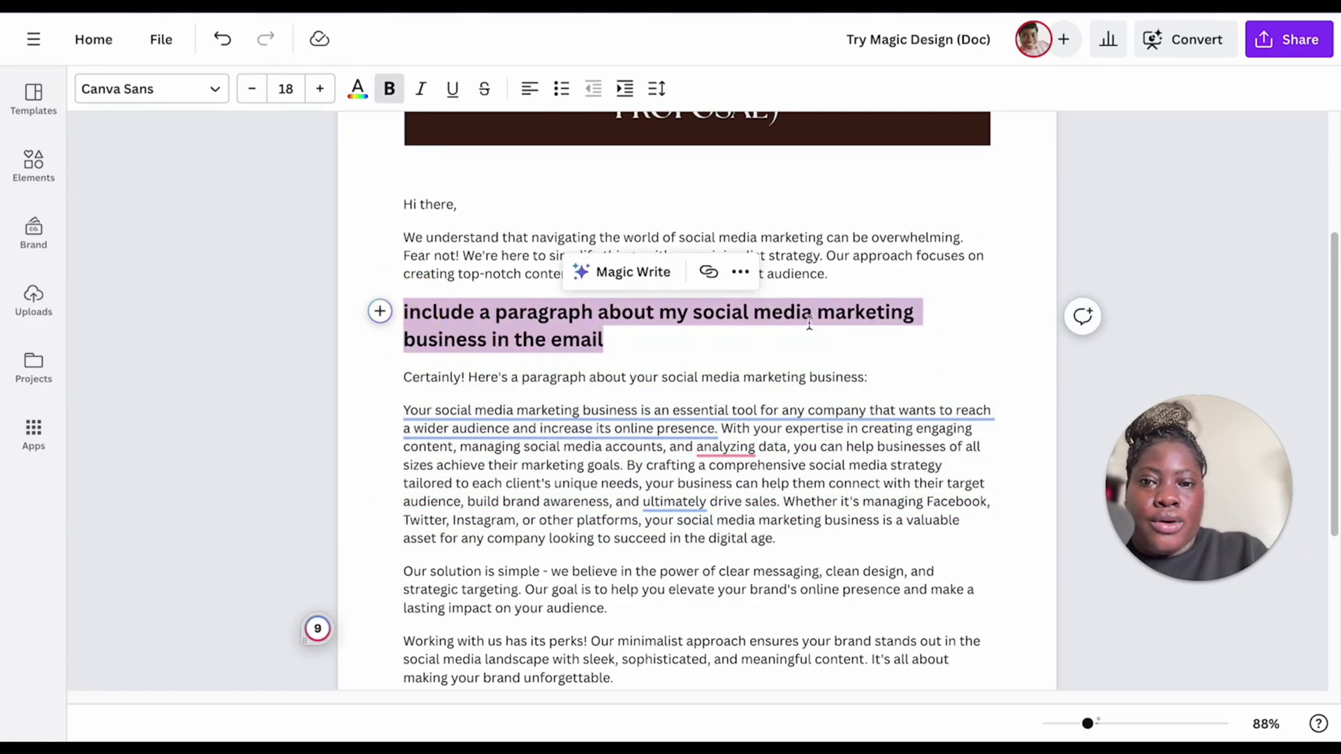
{"action": "key", "text": "BackSpace"}
{"action": "key", "text": "BackSpace"}
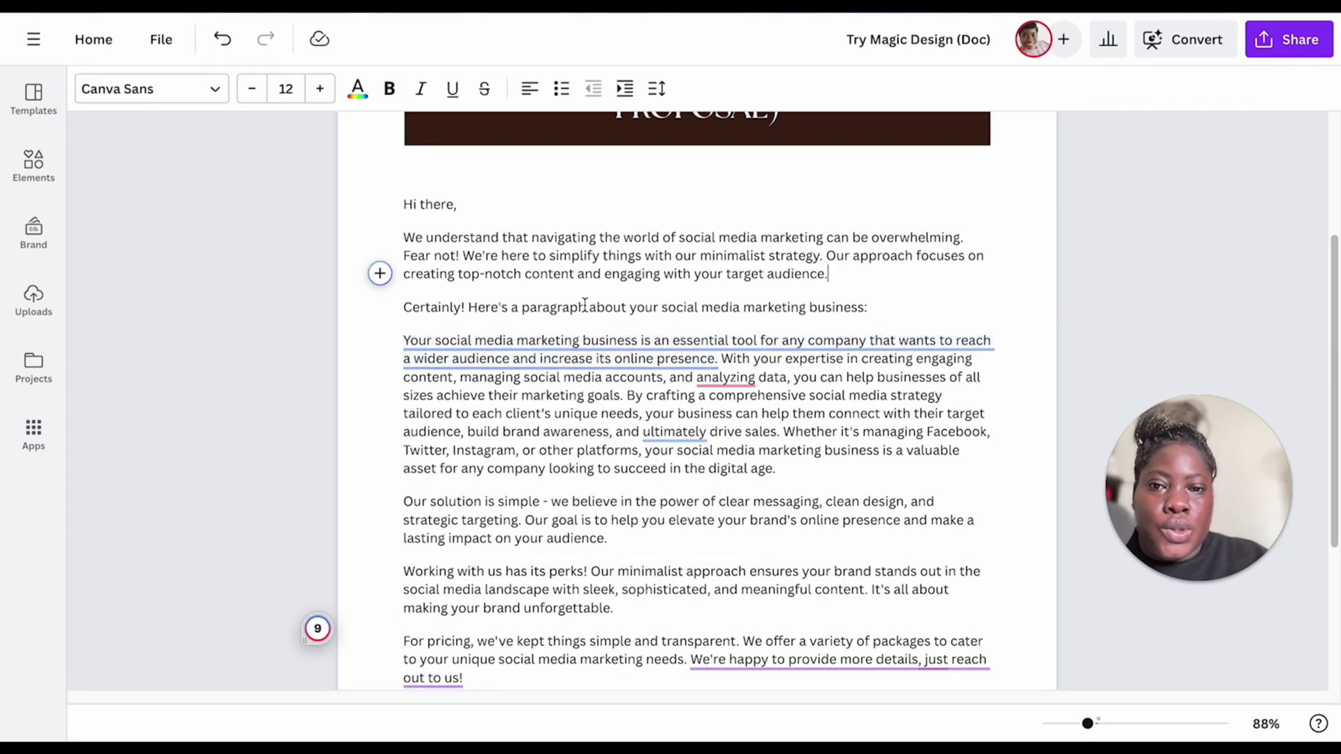
{"action": "left_click_drag", "start_coordinate": [892, 306], "coordinate": [398, 306]}
{"action": "key", "text": "BackSpace"}
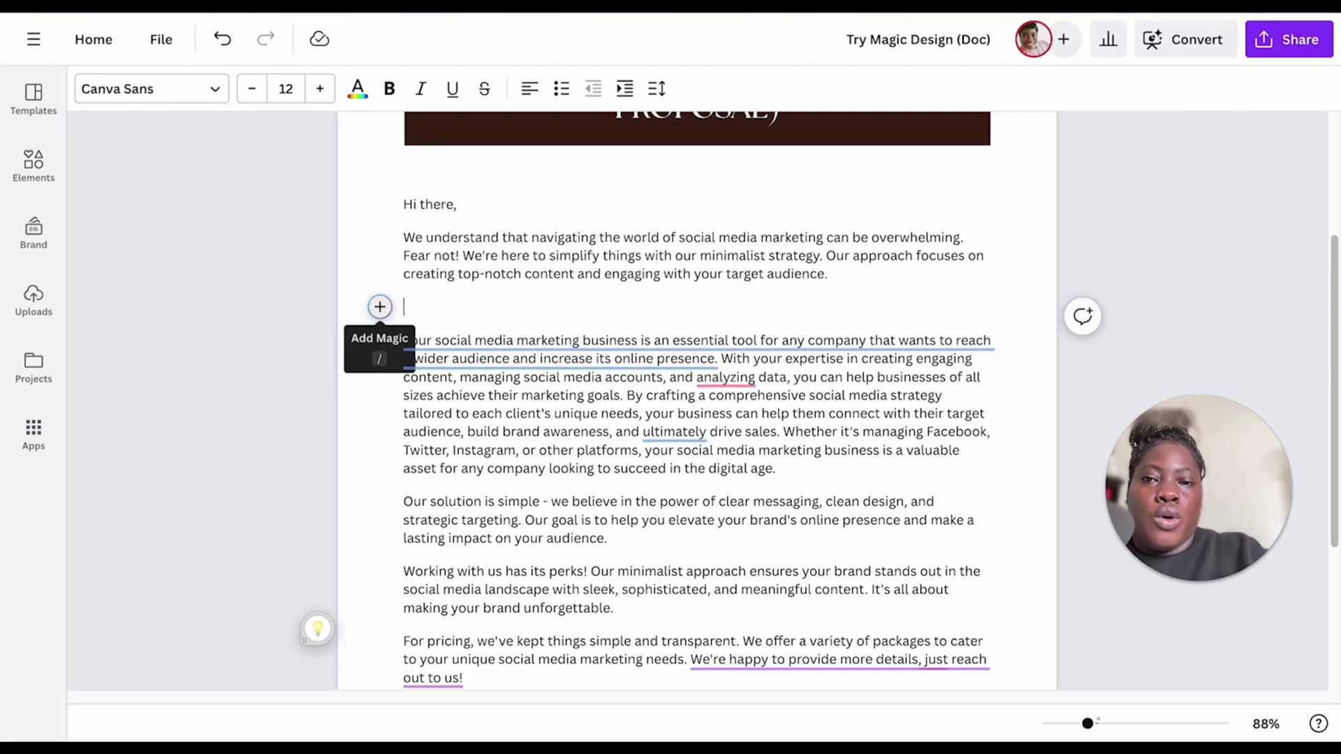
{"action": "key", "text": "BackSpace"}
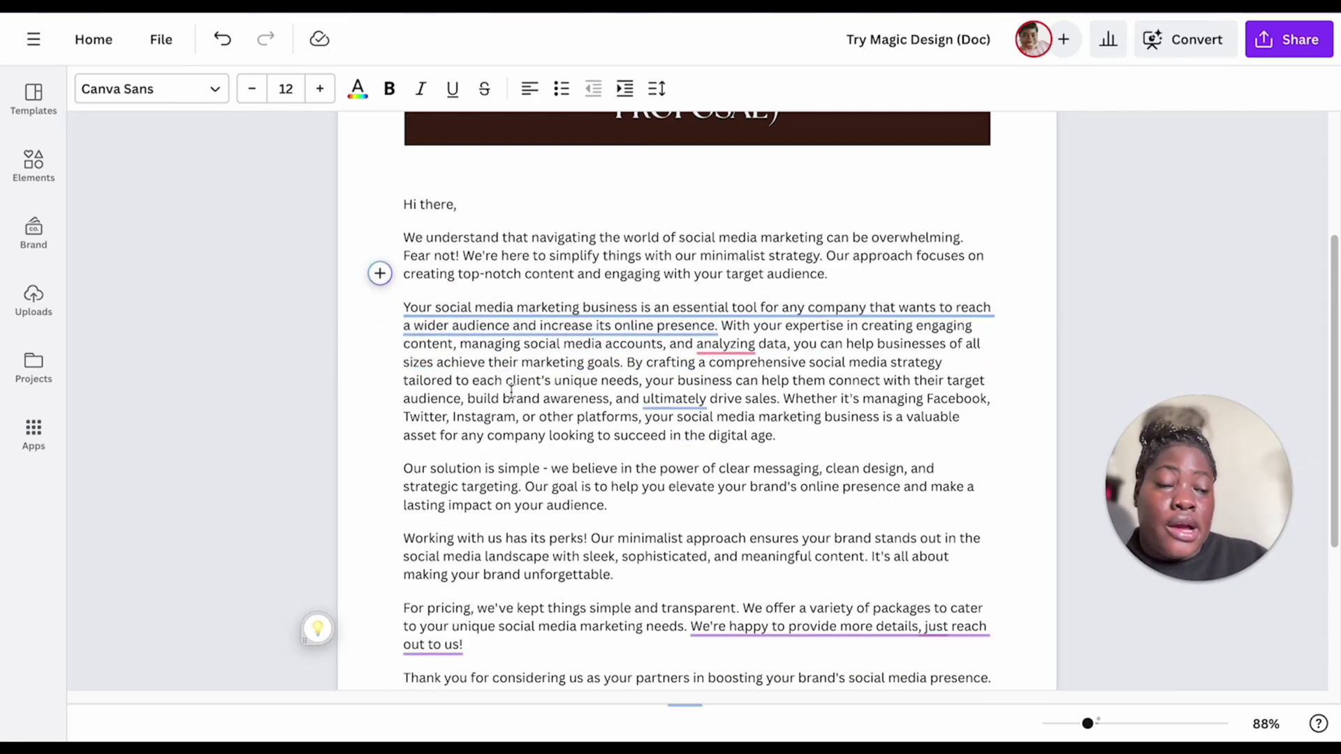
{"action": "left_click", "coordinate": [384, 607]}
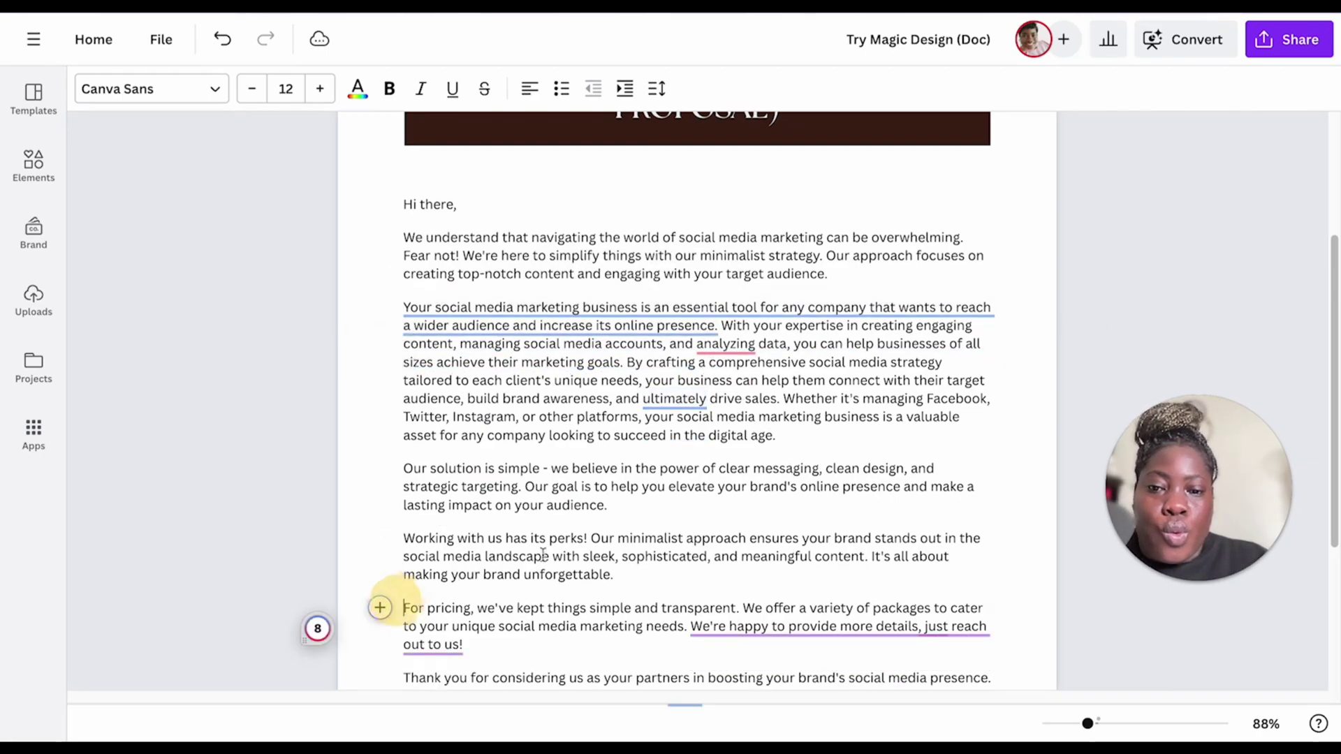
{"action": "scroll", "coordinate": [385, 626], "scroll_direction": "down", "scroll_amount": 1}
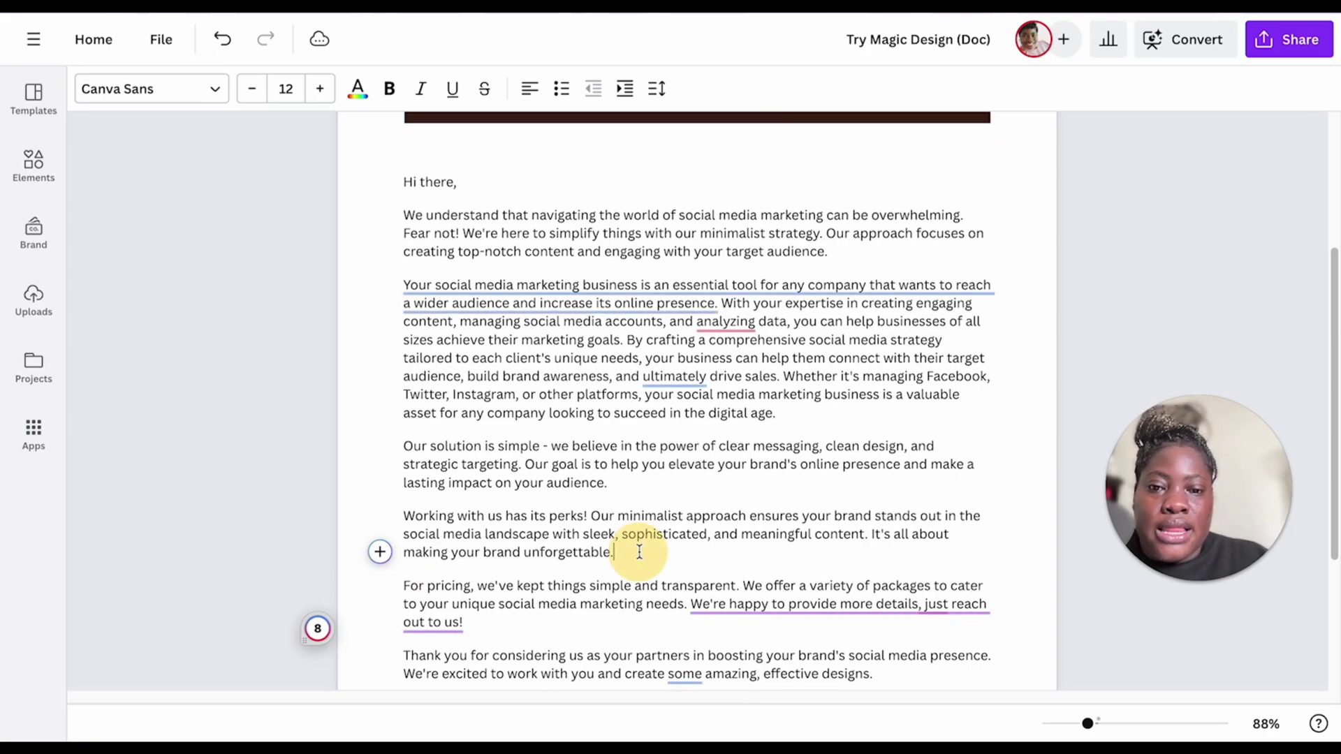
{"action": "key", "text": "Return"}
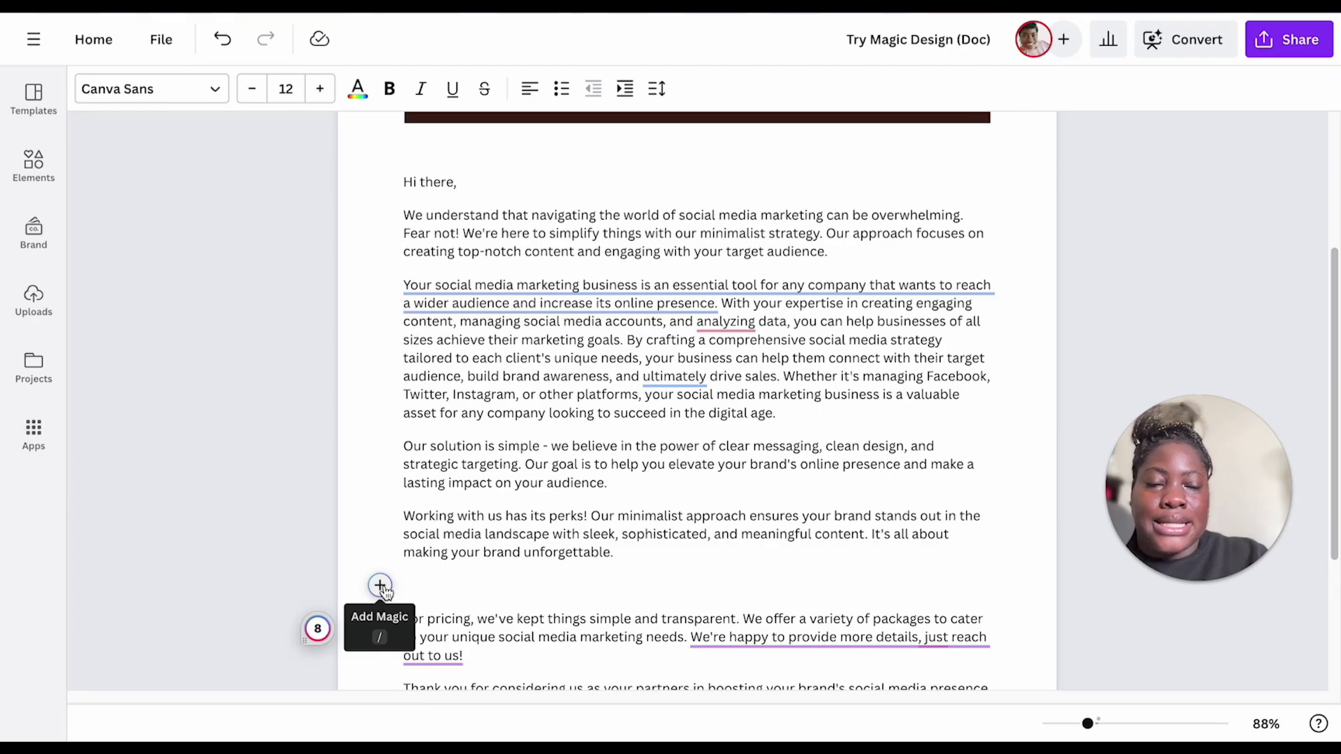
{"action": "key", "text": "BackSpace"}
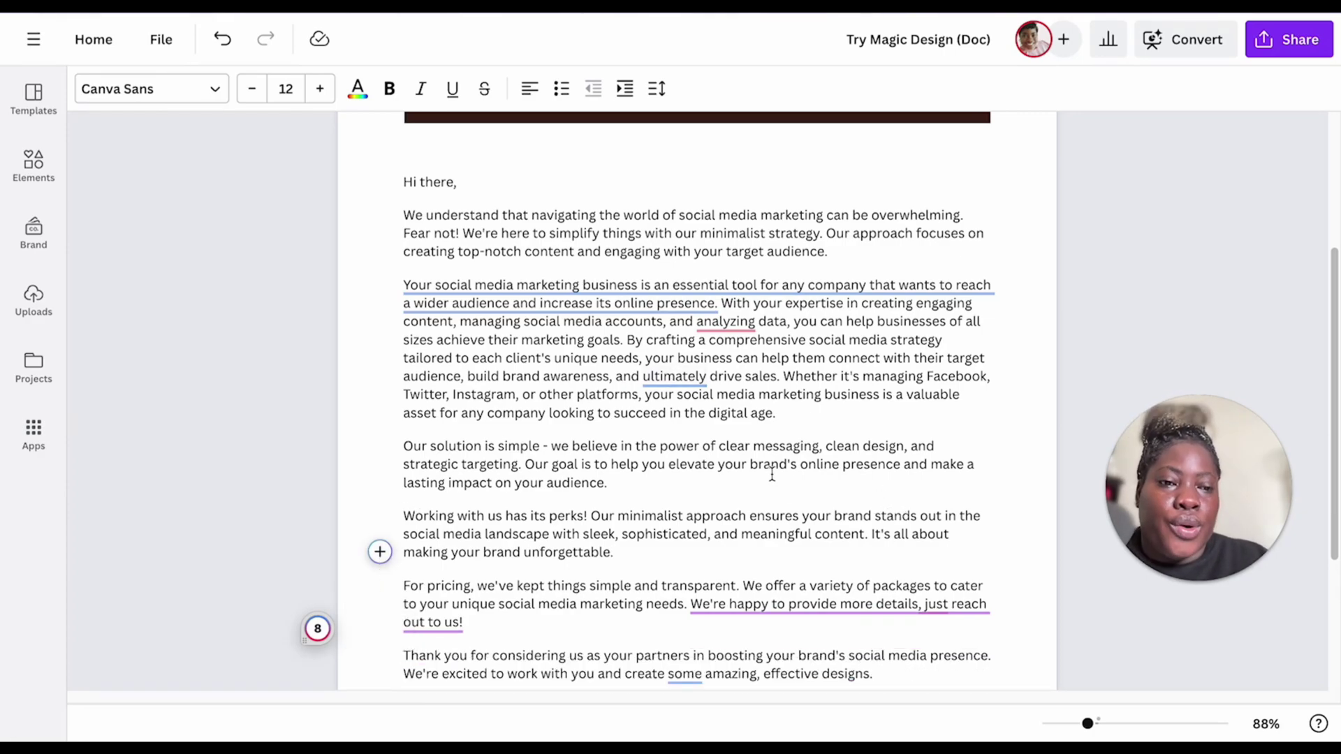
Generate a rewritten version of the whole email, from the greeting to the sign-off, with Magic Write's Rewrite option
{"action": "scroll", "coordinate": [860, 447], "scroll_direction": "down", "scroll_amount": 3}
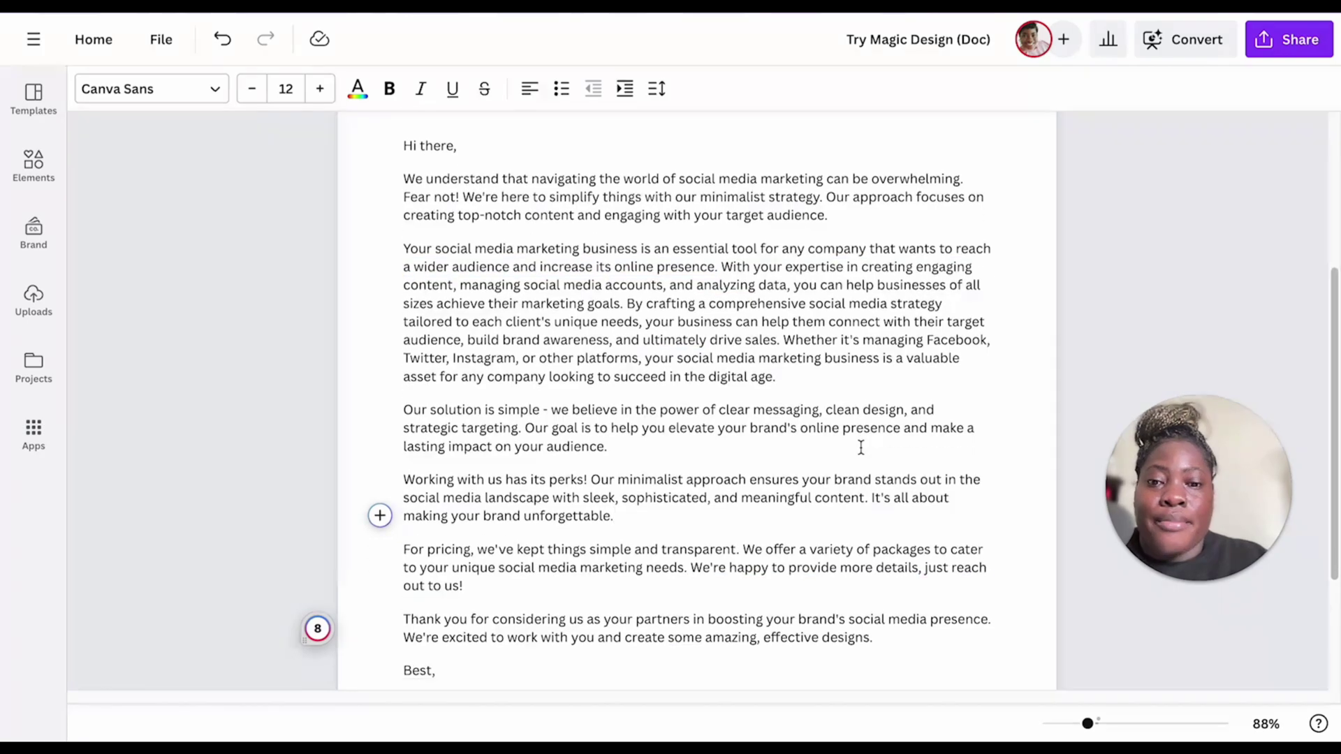
{"action": "scroll", "coordinate": [608, 364], "scroll_direction": "up", "scroll_amount": 4}
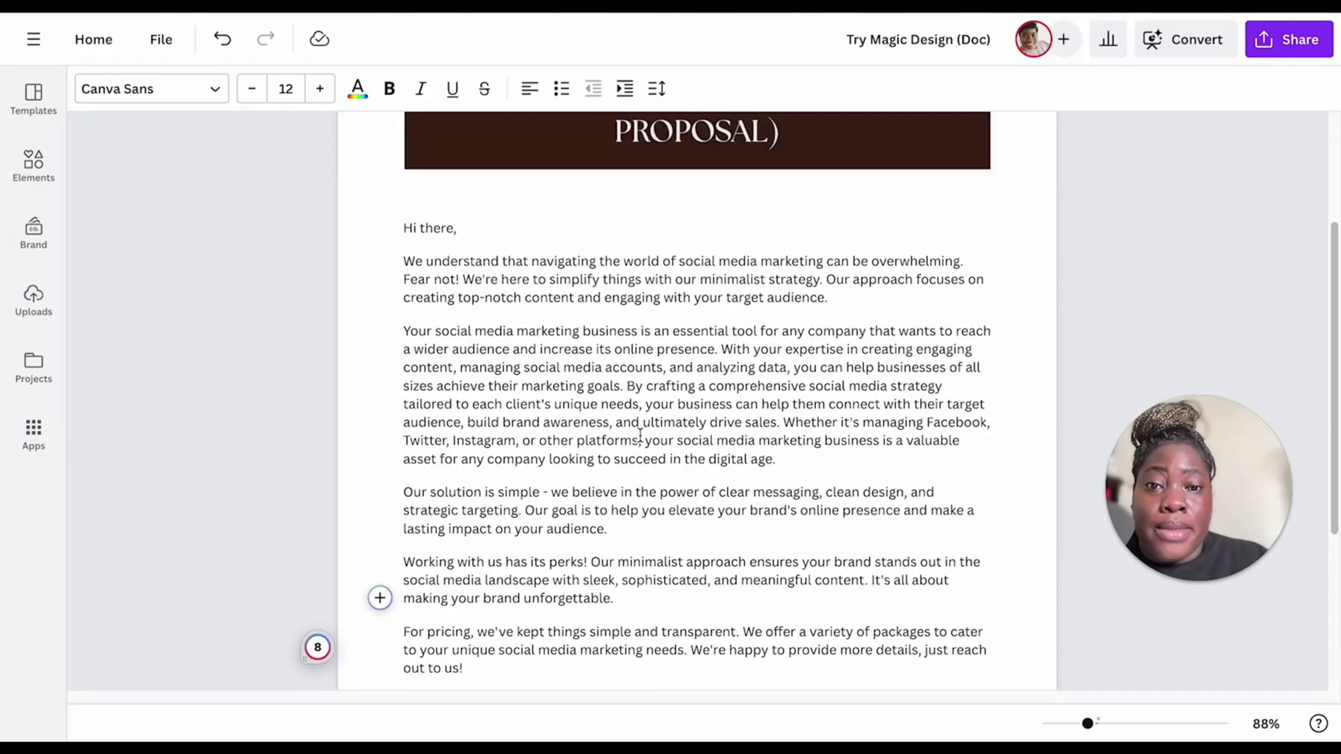
{"action": "scroll", "coordinate": [629, 434], "scroll_direction": "down", "scroll_amount": 6}
{"action": "left_click_drag", "start_coordinate": [622, 491], "coordinate": [398, 209]}
{"action": "scroll", "coordinate": [464, 255], "scroll_direction": "up", "scroll_amount": 5}
{"action": "scroll", "coordinate": [399, 212], "scroll_direction": "down", "scroll_amount": 2}
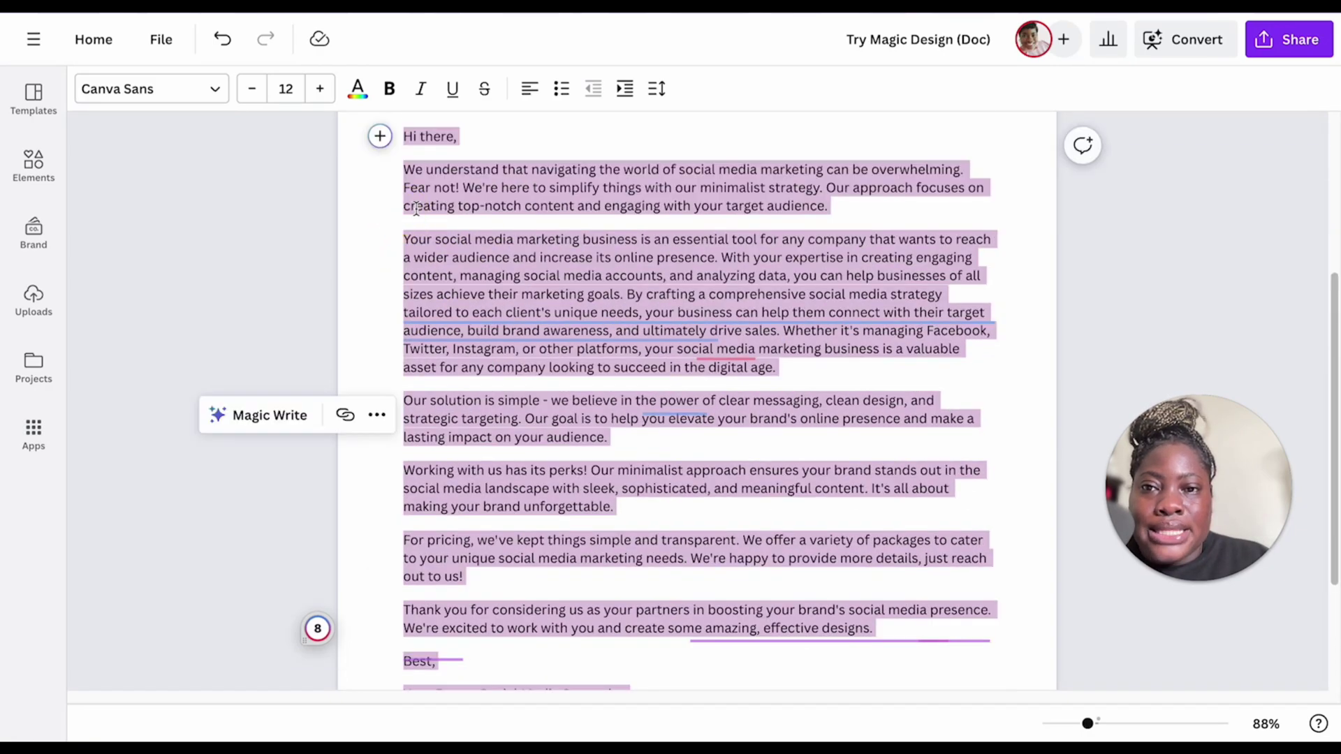
{"action": "left_click", "coordinate": [286, 418]}
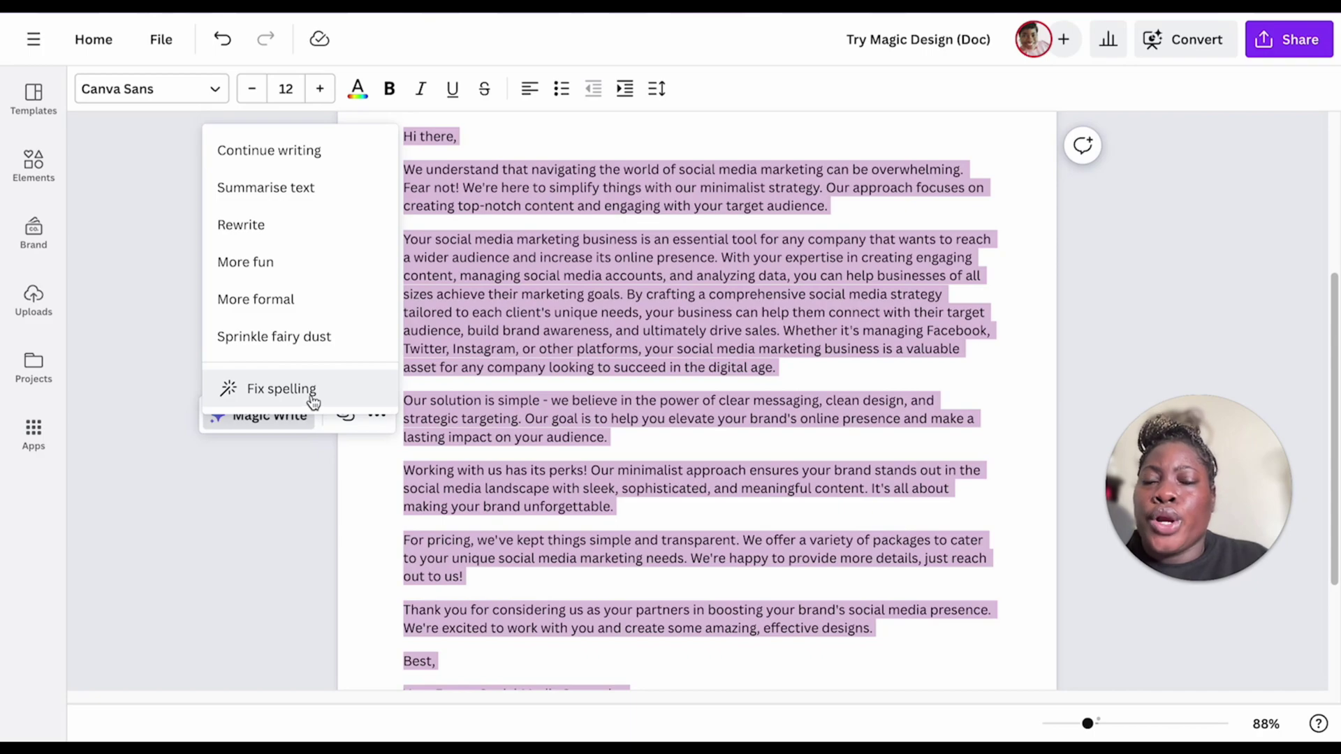
{"action": "left_click", "coordinate": [309, 224]}
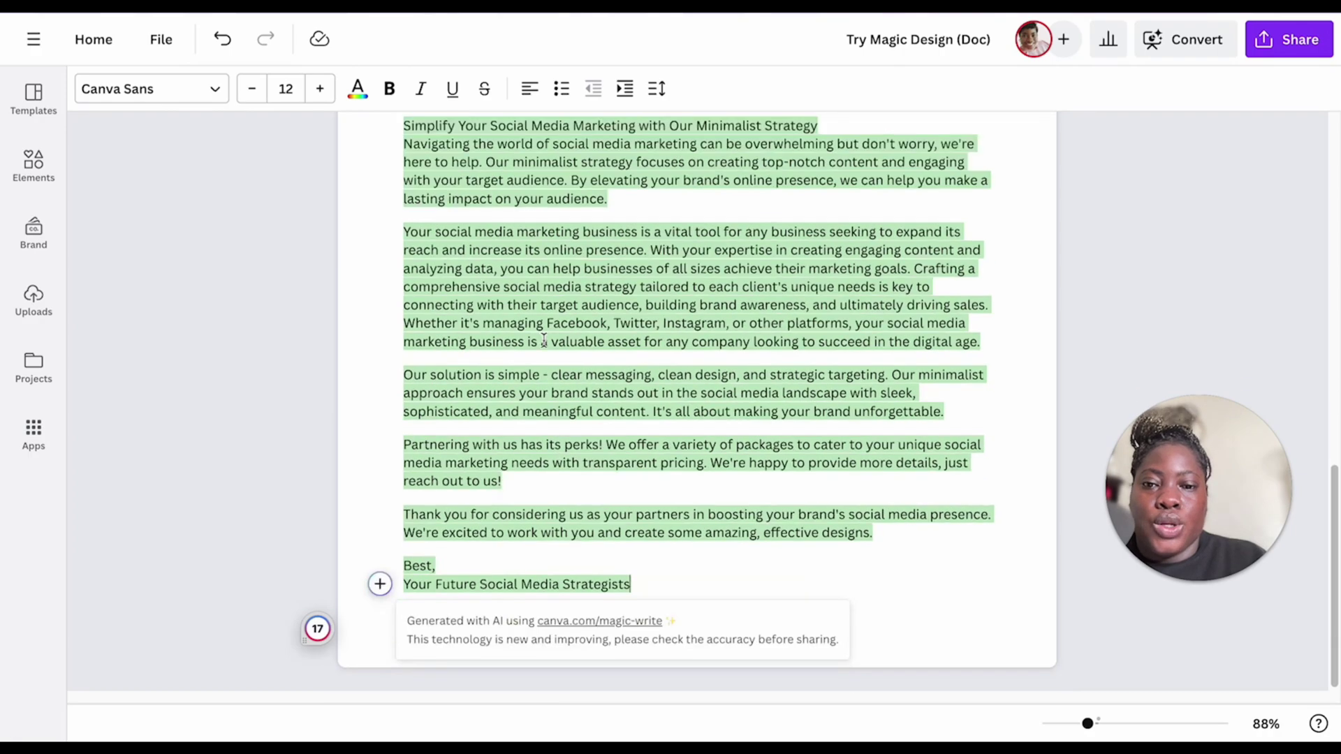
Delete the original email text between "Hi there," and the rewritten version, including the leftover empty line
{"action": "scroll", "coordinate": [597, 457], "scroll_direction": "up", "scroll_amount": 6}
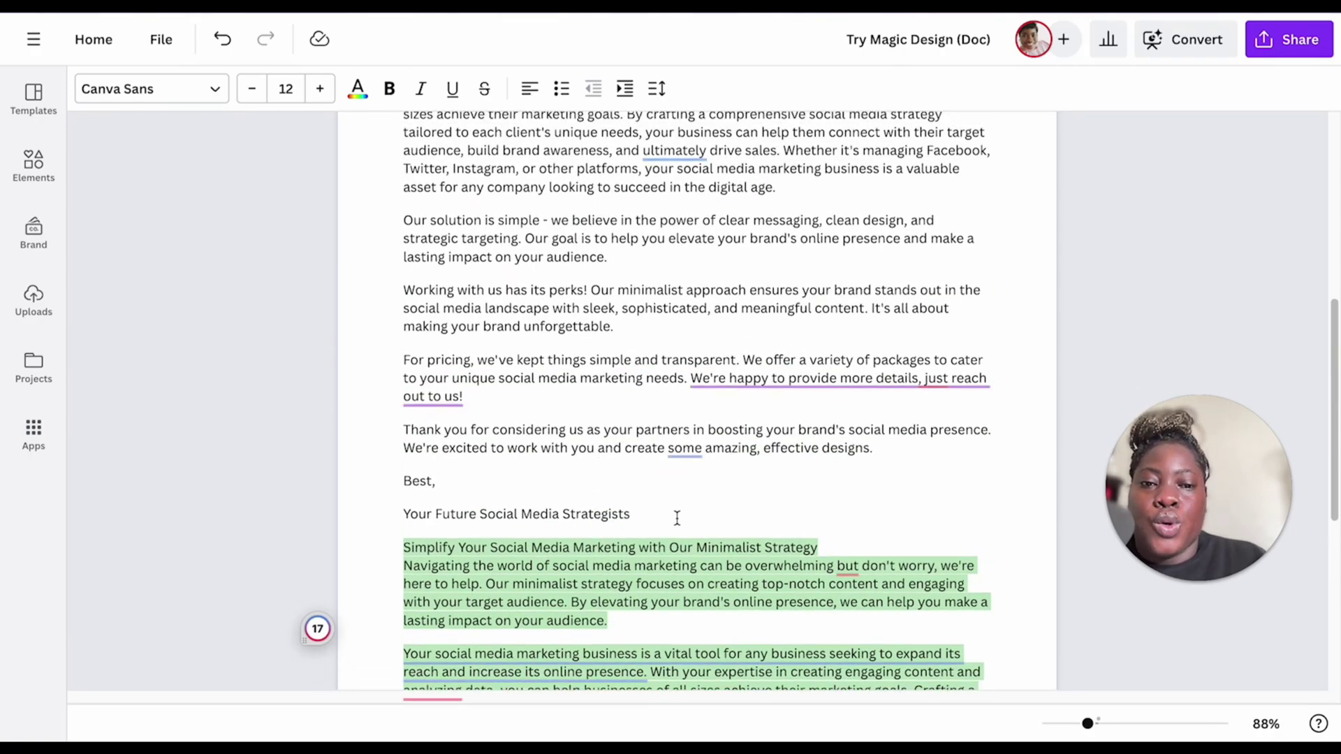
{"action": "scroll", "coordinate": [663, 524], "scroll_direction": "down", "scroll_amount": 1}
{"action": "left_click_drag", "start_coordinate": [650, 489], "coordinate": [390, 247]}
{"action": "scroll", "coordinate": [448, 266], "scroll_direction": "up", "scroll_amount": 4}
{"action": "scroll", "coordinate": [390, 247], "scroll_direction": "down", "scroll_amount": 2}
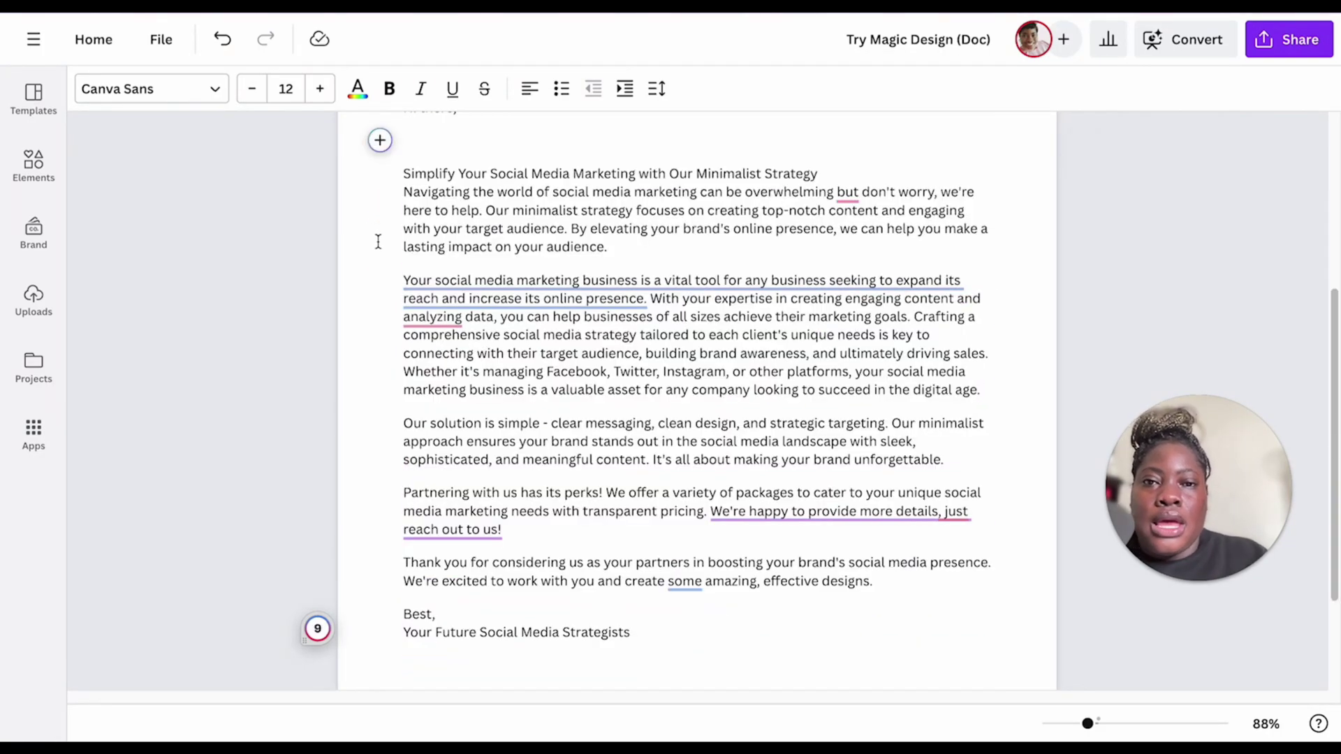
{"action": "scroll", "coordinate": [378, 241], "scroll_direction": "up", "scroll_amount": 2}
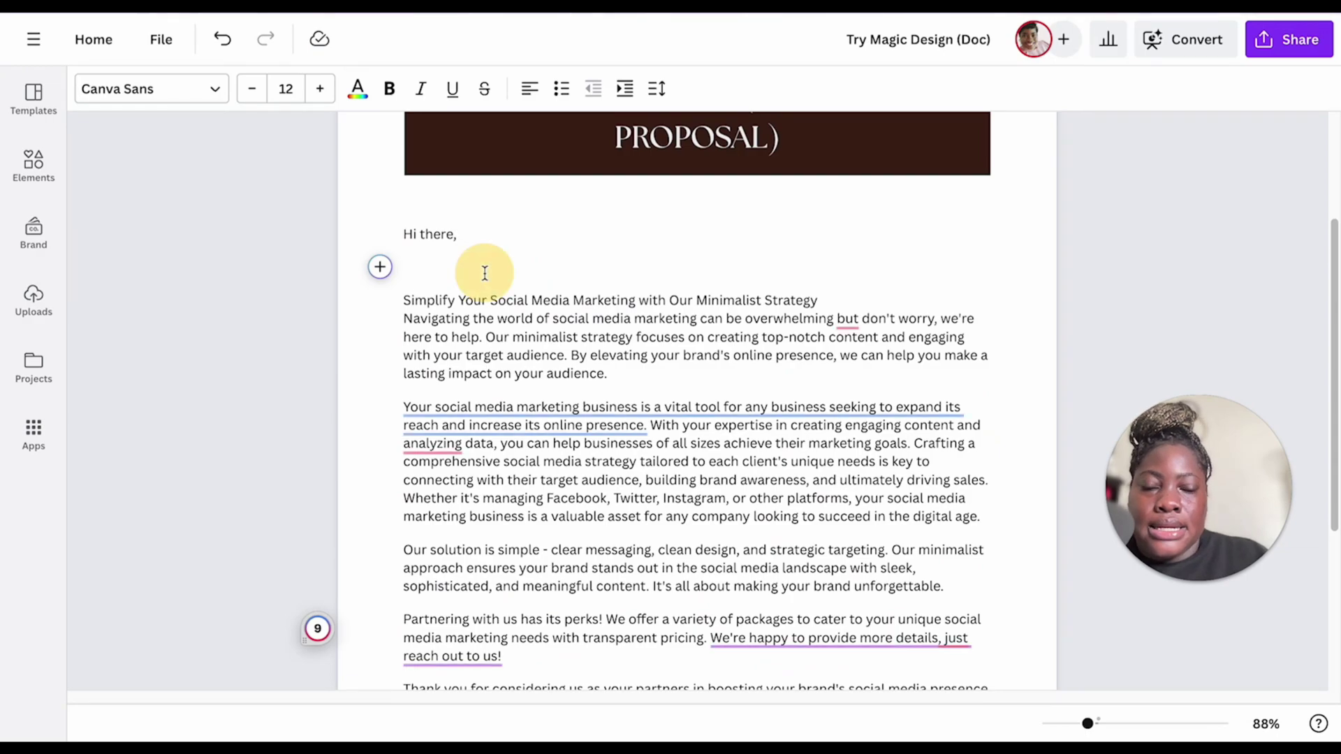
{"action": "key", "text": "BackSpace"}
Separate the line "Simplify Your Social Media Marketing with Our Minimalist Strategy" from the paragraph below it with a line break
{"action": "left_click", "coordinate": [850, 263]}
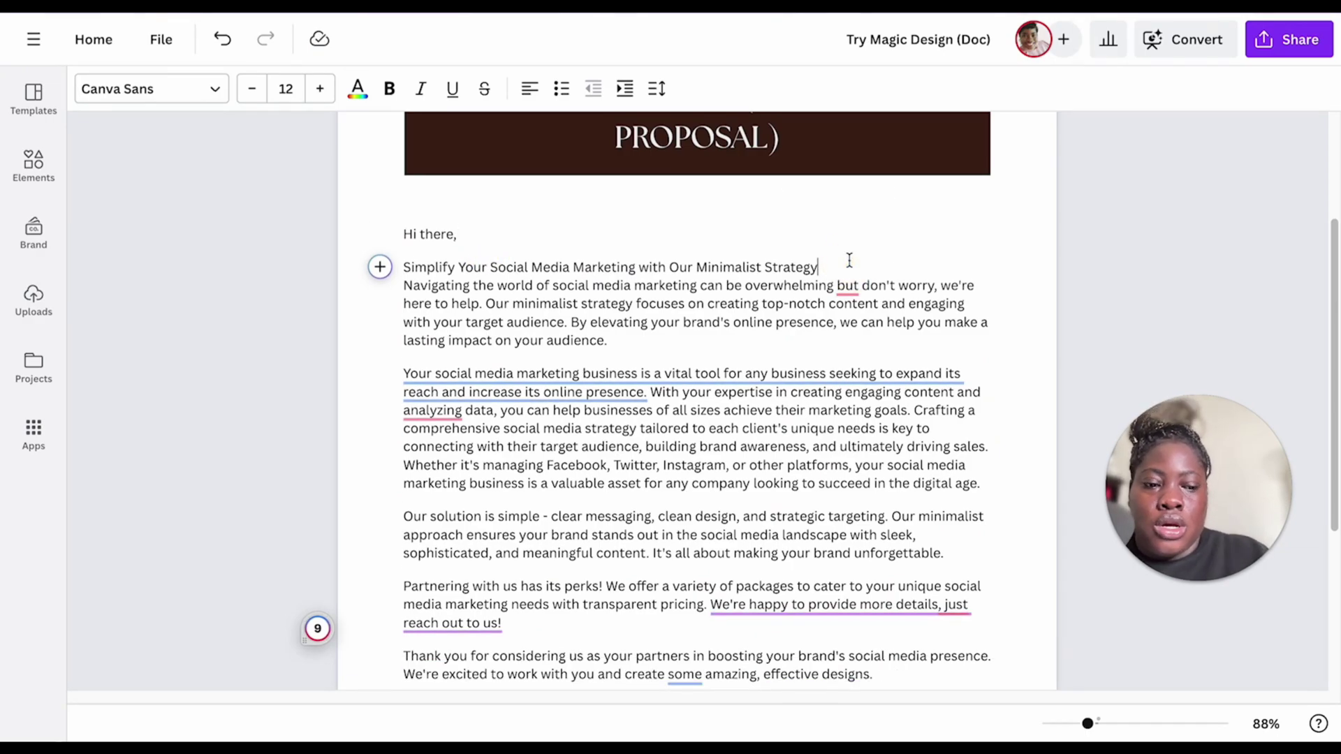
{"action": "key", "text": "Return"}
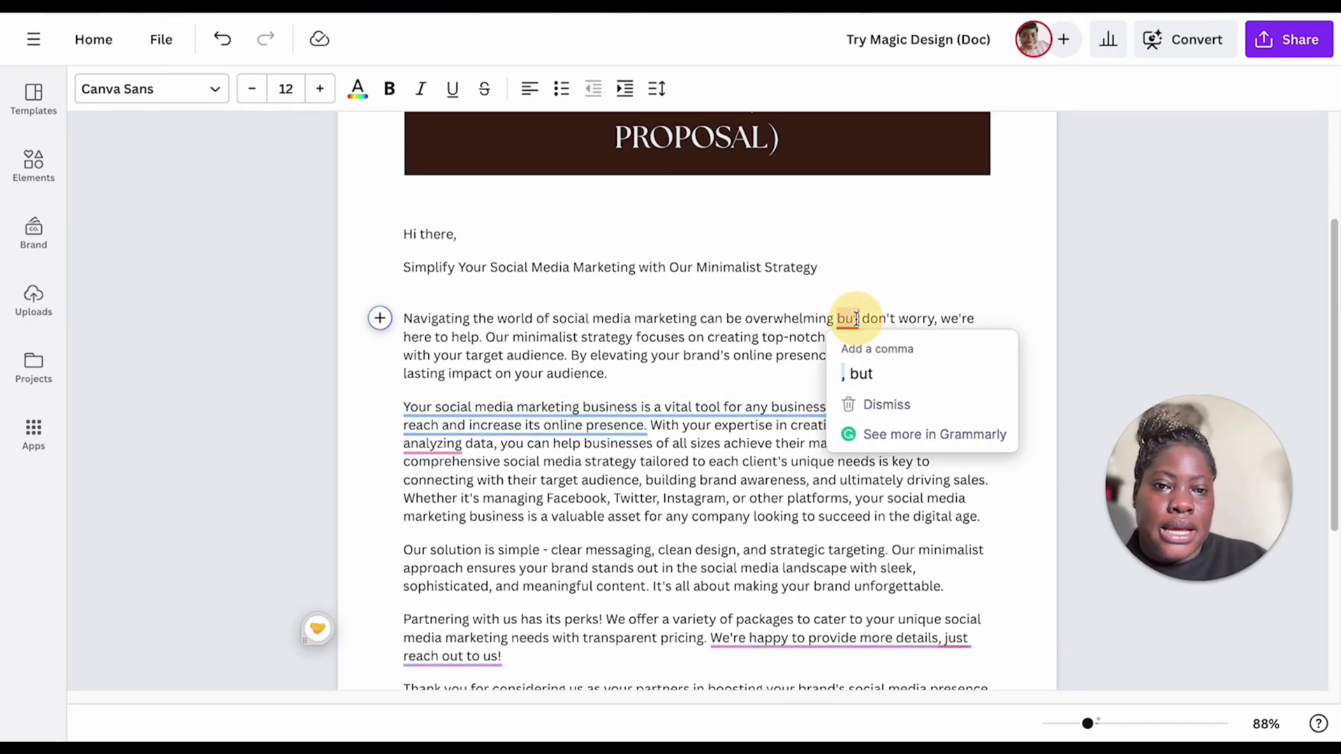
{"action": "left_click", "coordinate": [879, 355]}
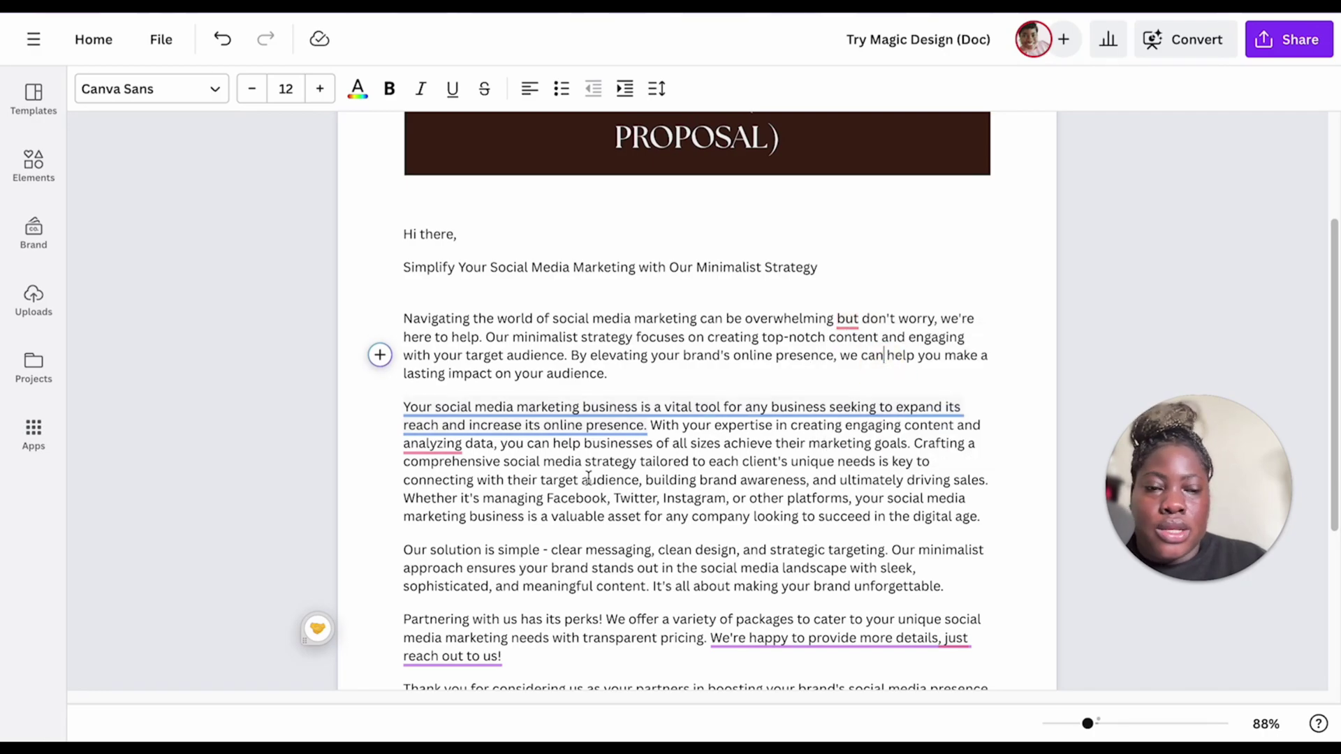
Run Magic Write's Fix spelling on the email from "Navigating the world" to the sign-off, and delete the line it generates
{"action": "scroll", "coordinate": [599, 473], "scroll_direction": "down", "scroll_amount": 3}
{"action": "left_click_drag", "start_coordinate": [629, 611], "coordinate": [405, 316]}
{"action": "scroll", "coordinate": [405, 316], "scroll_direction": "down", "scroll_amount": 2}
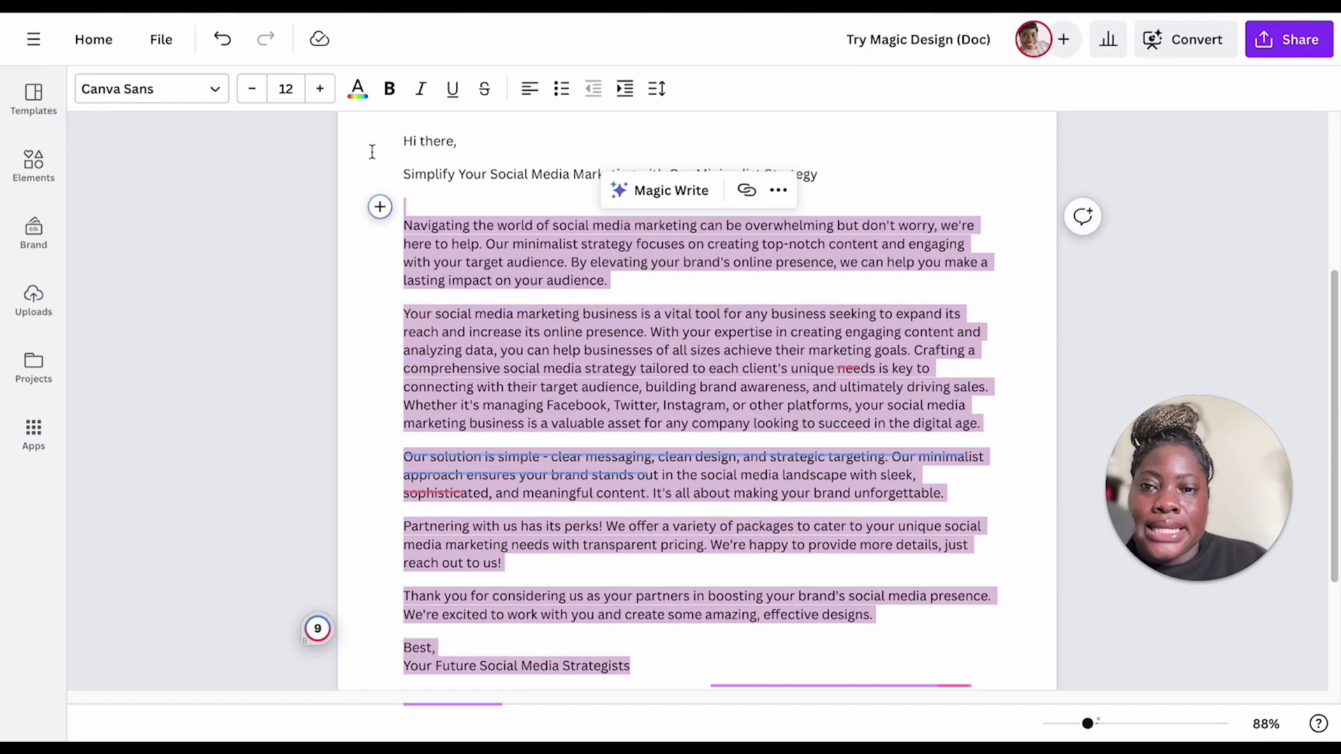
{"action": "left_click", "coordinate": [683, 201]}
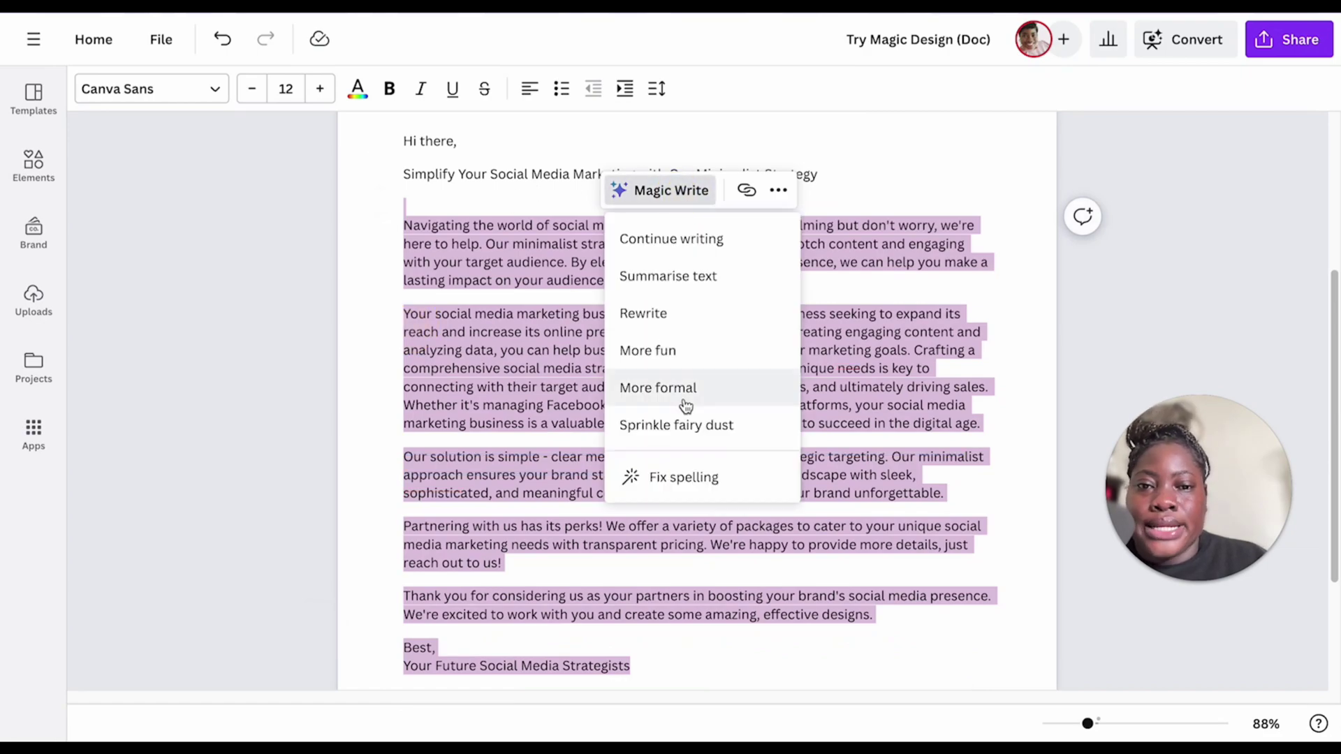
{"action": "left_click", "coordinate": [687, 482]}
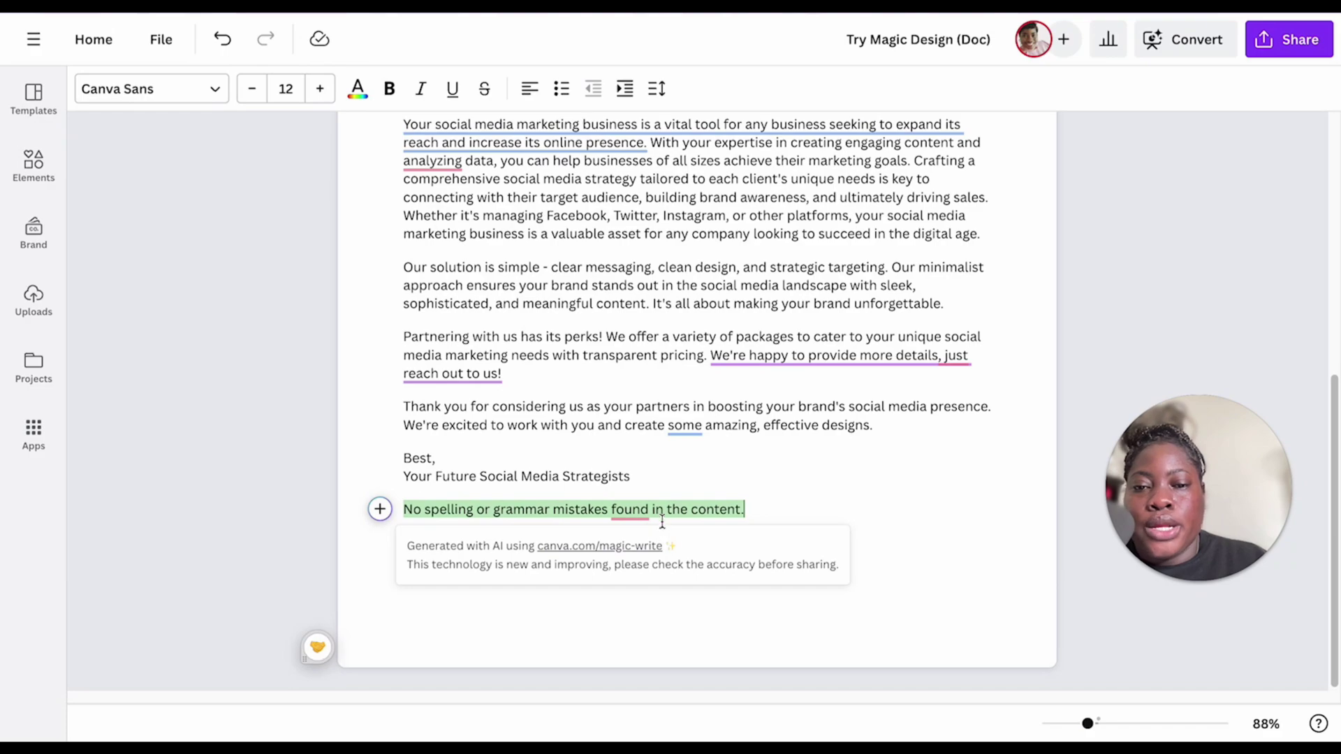
{"action": "triple_click", "coordinate": [747, 510]}
{"action": "key", "text": "BackSpace"}
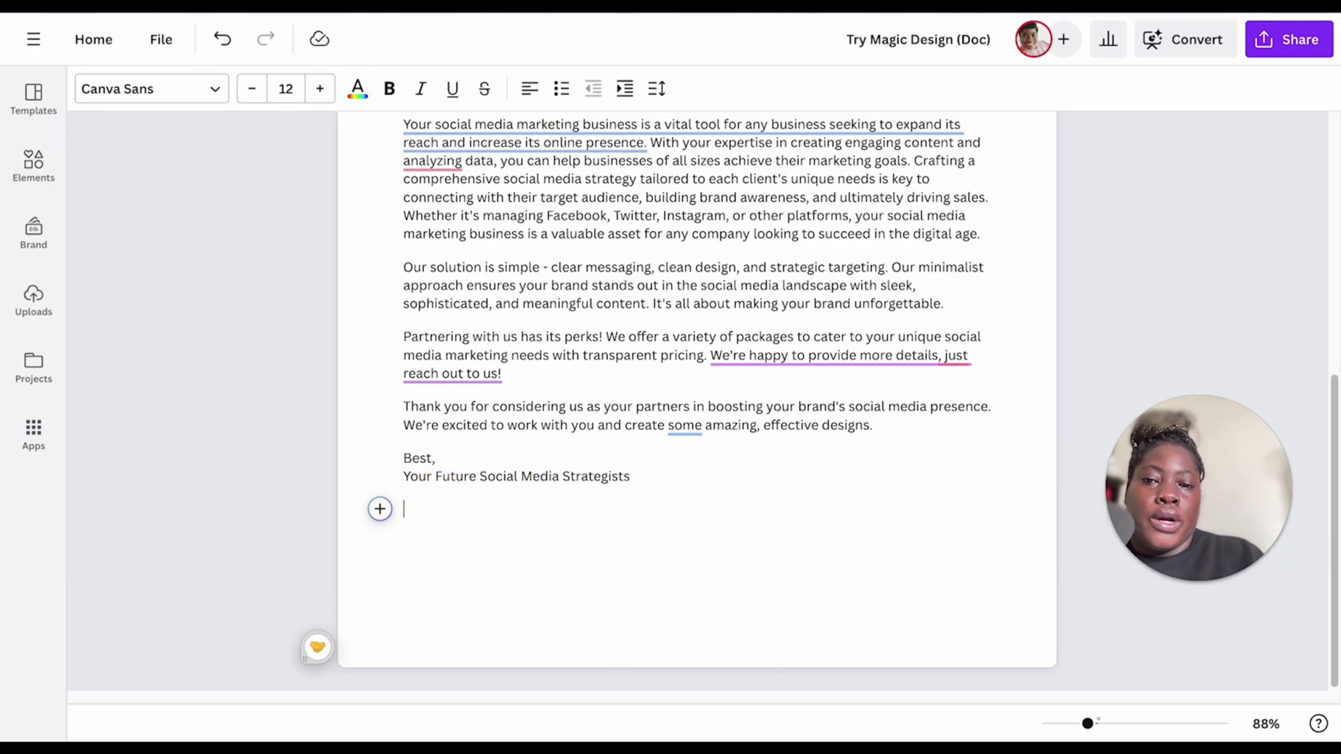
Accept Grammarly's shorter wording "is vital for any business seeking to expand its reach and increase its online presence" in the second paragraph
{"action": "scroll", "coordinate": [629, 499], "scroll_direction": "up", "scroll_amount": 3}
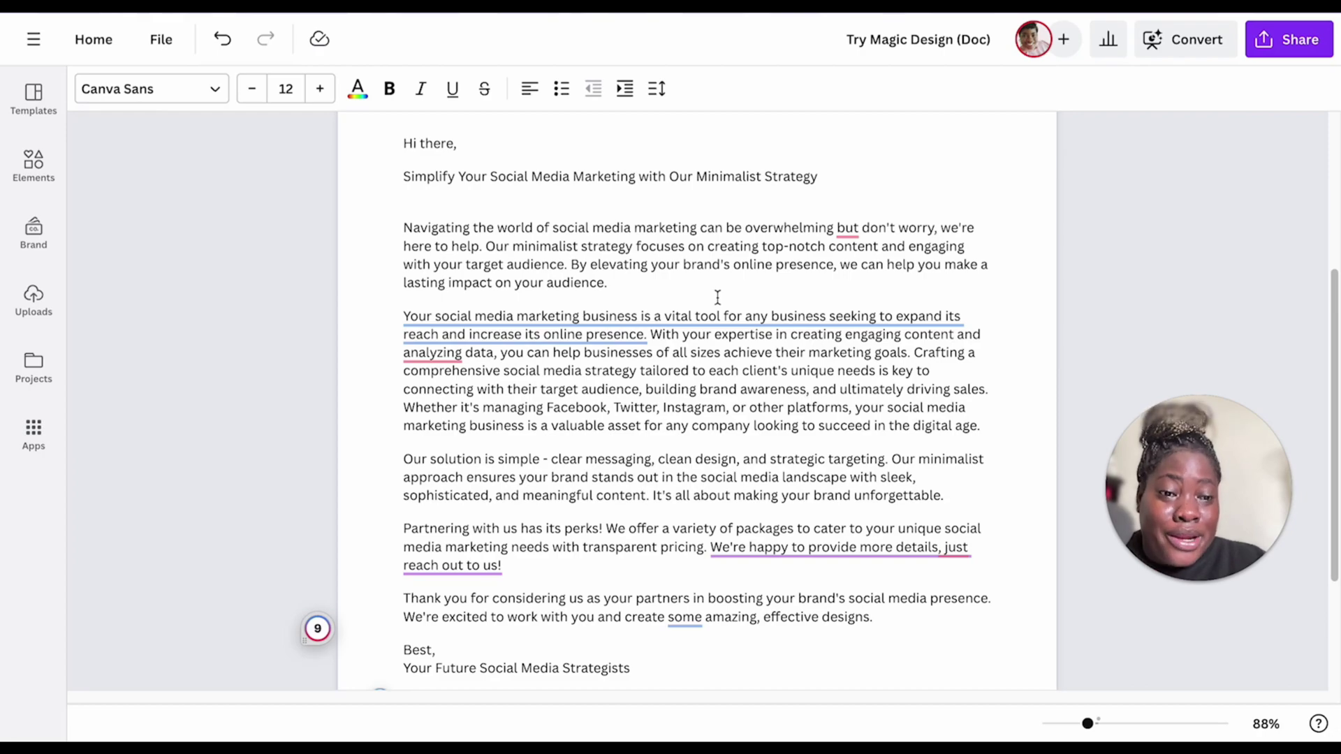
{"action": "left_click", "coordinate": [552, 325]}
{"action": "left_click", "coordinate": [541, 388]}
Accept Grammarly's suggestions to reword the contact sentence to "more details, reach out to us!" and to use the spelling "analysing"
{"action": "left_click", "coordinate": [804, 547]}
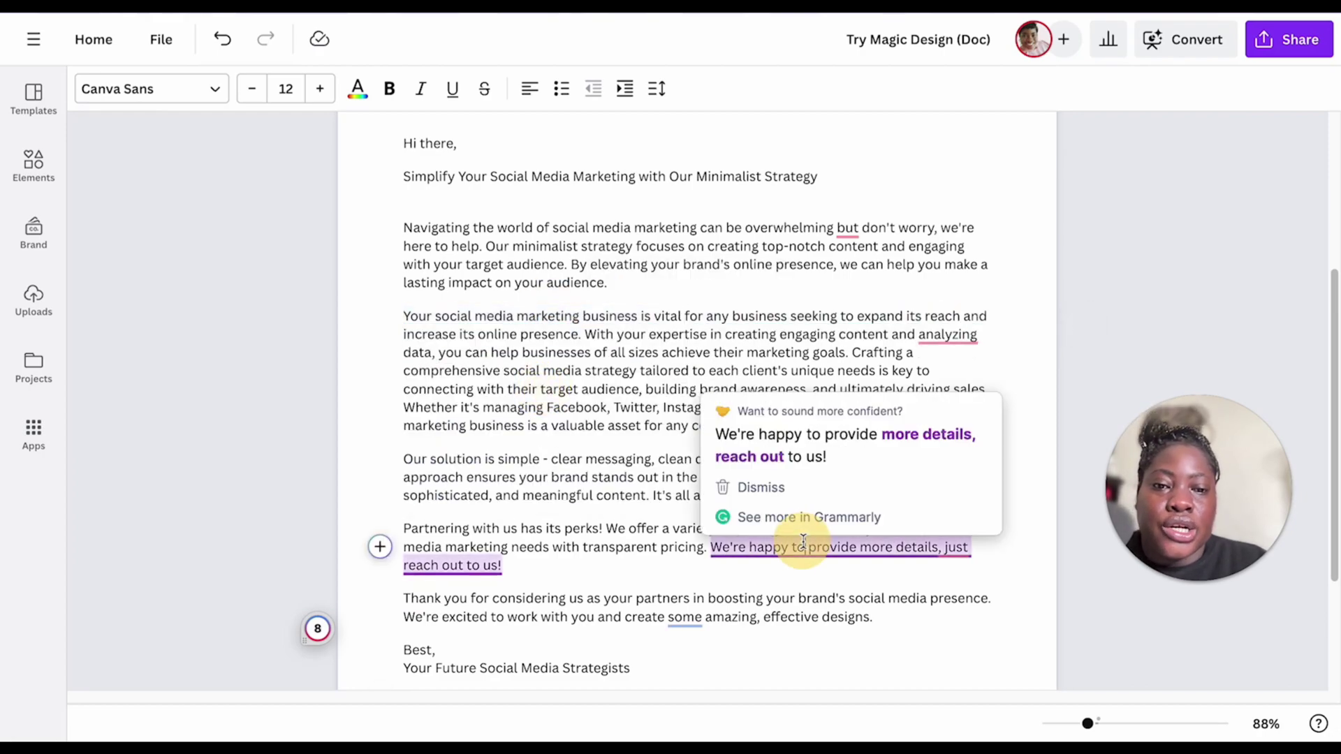
{"action": "left_click", "coordinate": [804, 445]}
{"action": "left_click", "coordinate": [950, 335]}
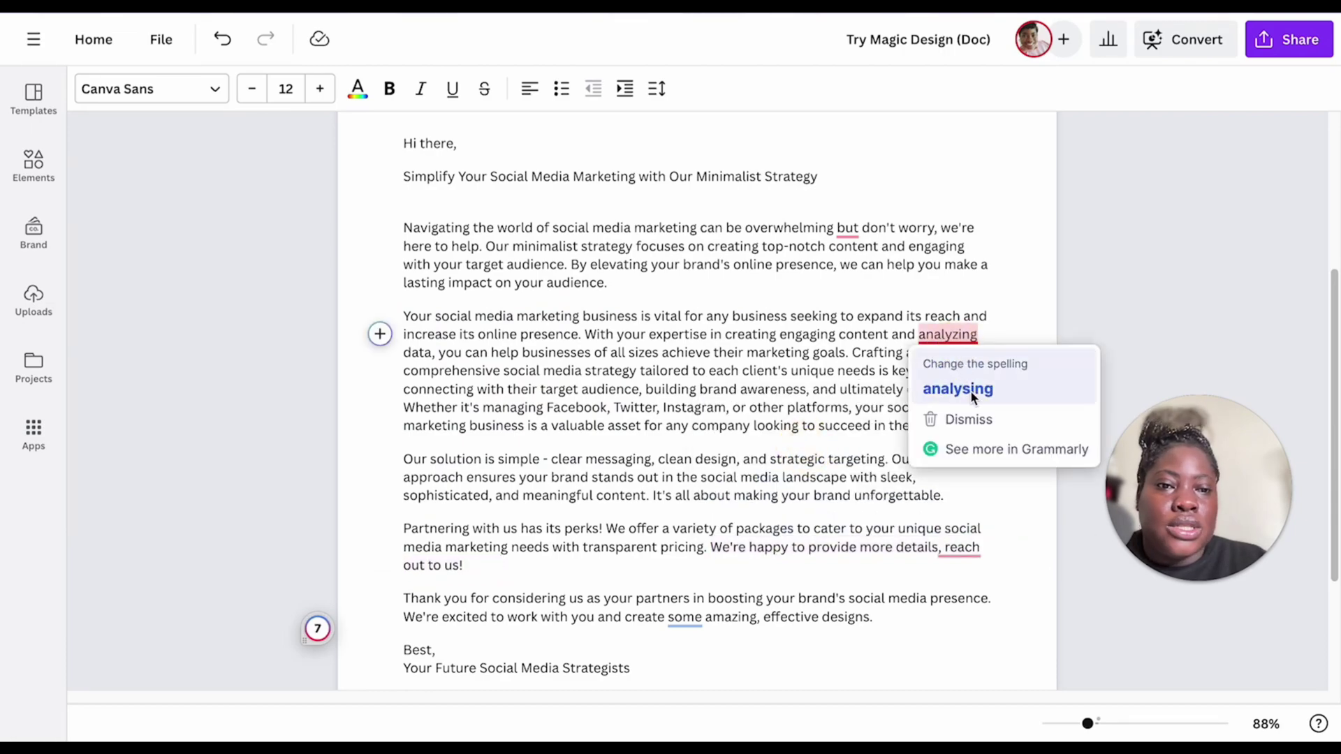
{"action": "left_click", "coordinate": [965, 390]}
Accept Grammarly's suggestions to add a comma after "overwhelming" and remove "some" before "amazing, effective designs"
{"action": "left_click", "coordinate": [846, 230]}
{"action": "left_click", "coordinate": [860, 282]}
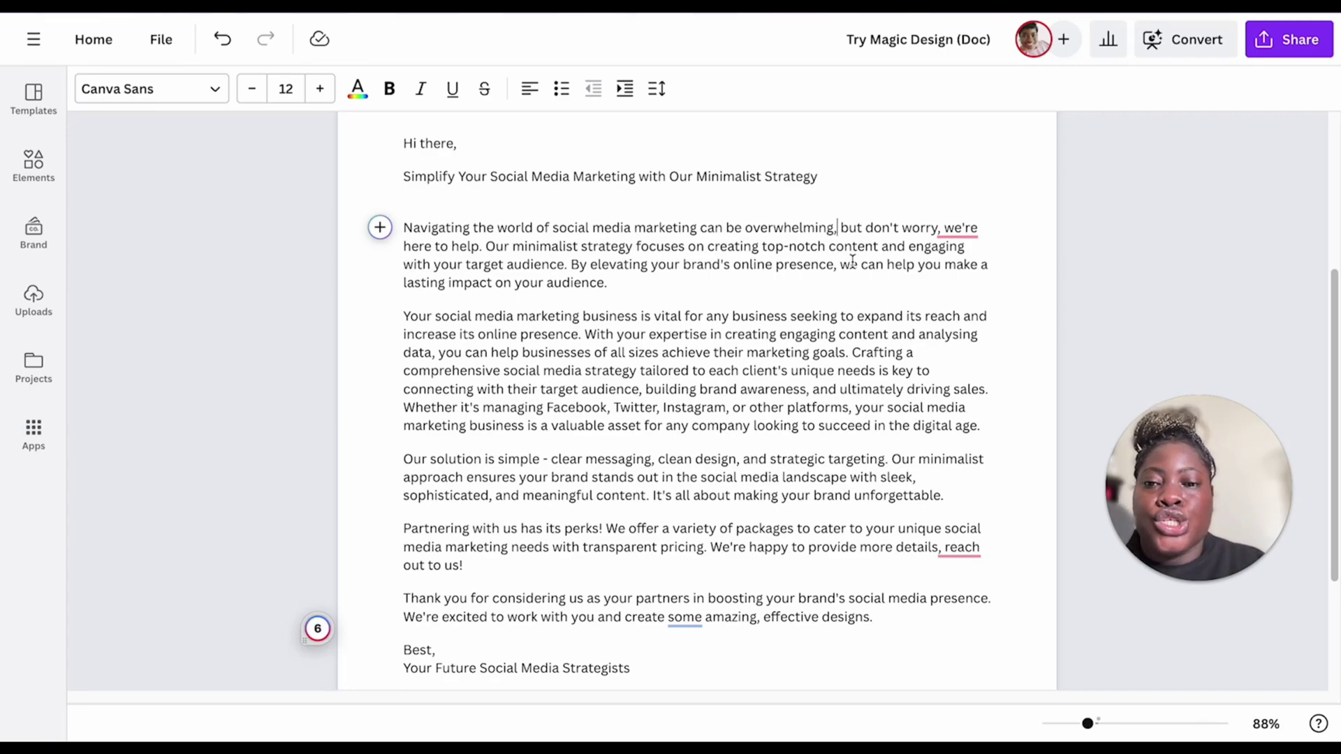
{"action": "left_click", "coordinate": [683, 616]}
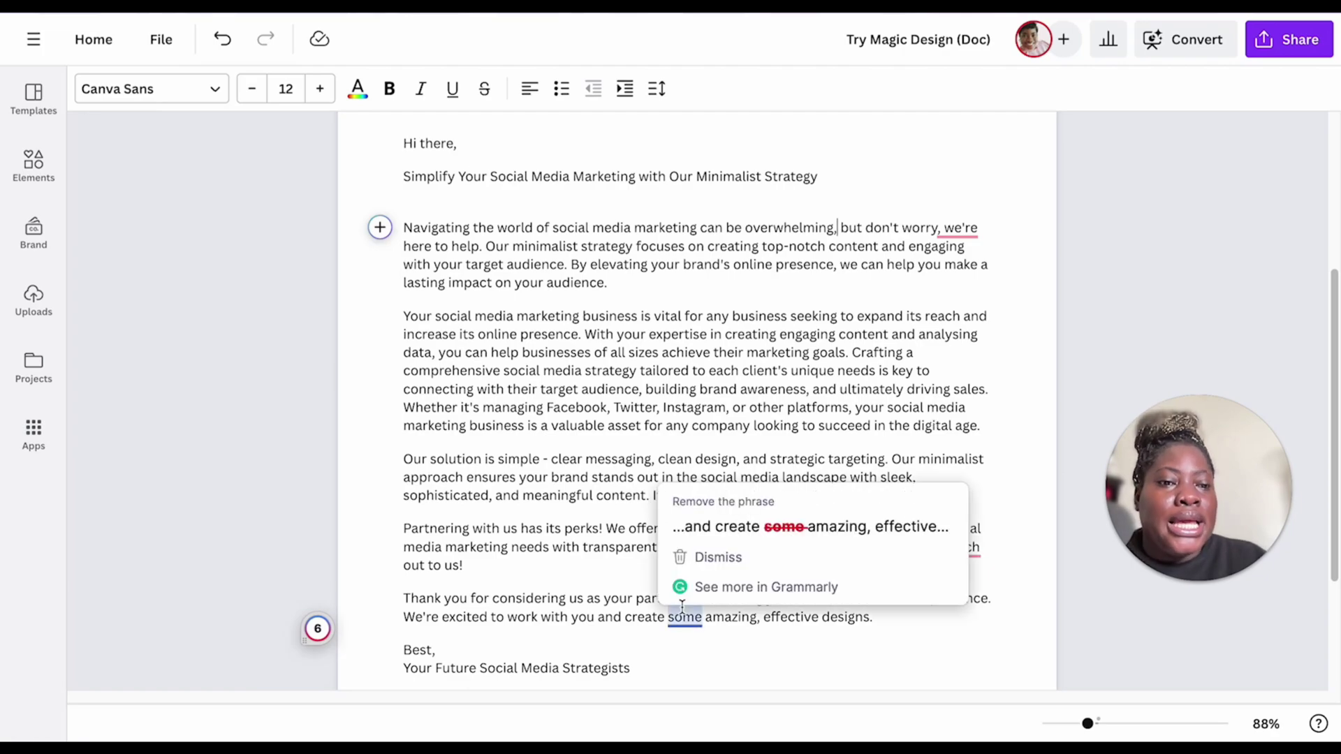
{"action": "left_click", "coordinate": [781, 531]}
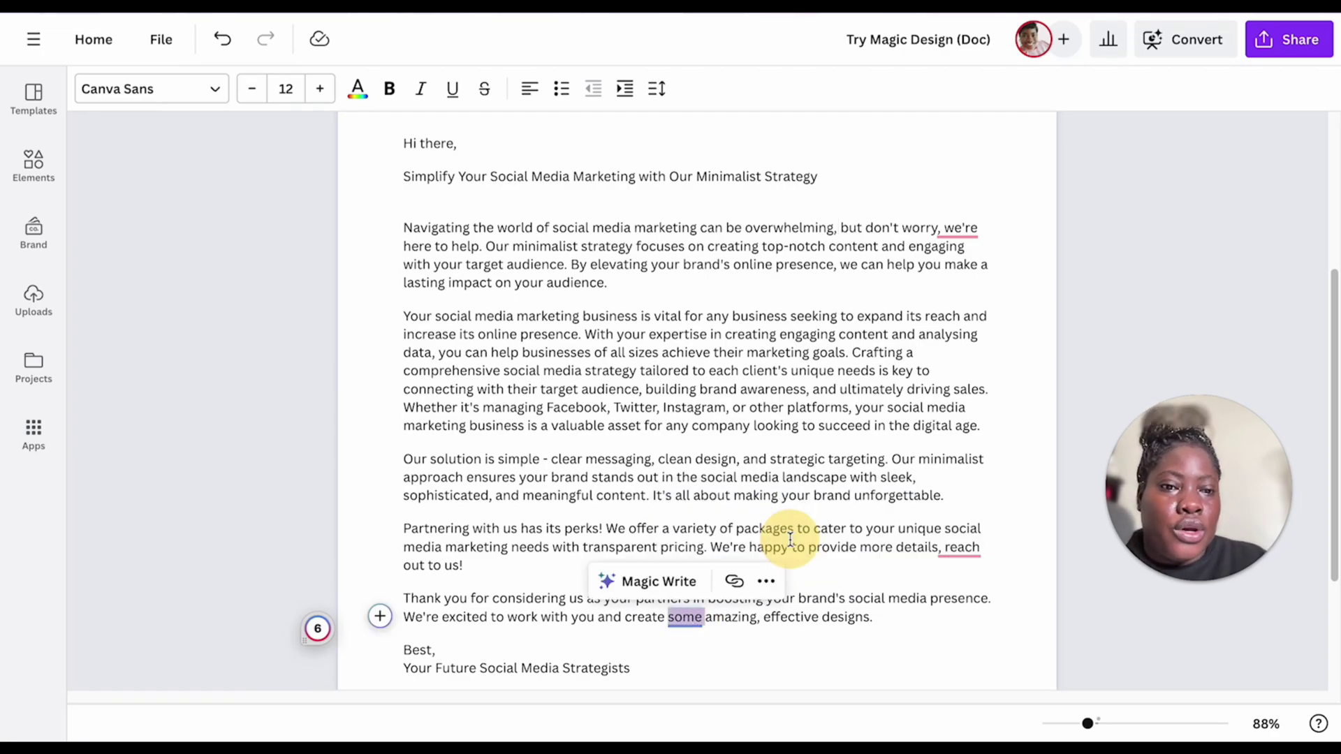
Correct both comma splices with Grammarly, using ". Reach" in the contact sentence and "; we're" after "don't worry"
{"action": "left_click", "coordinate": [957, 547]}
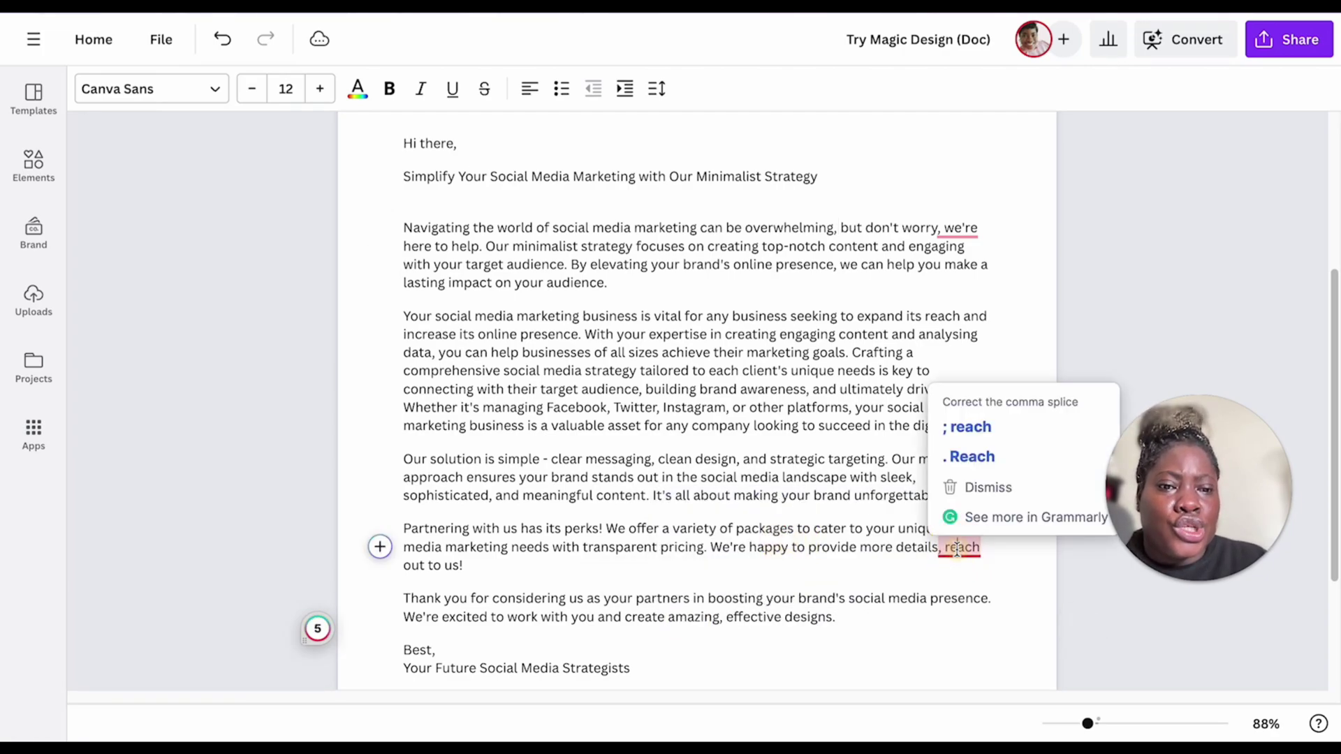
{"action": "left_click", "coordinate": [988, 457]}
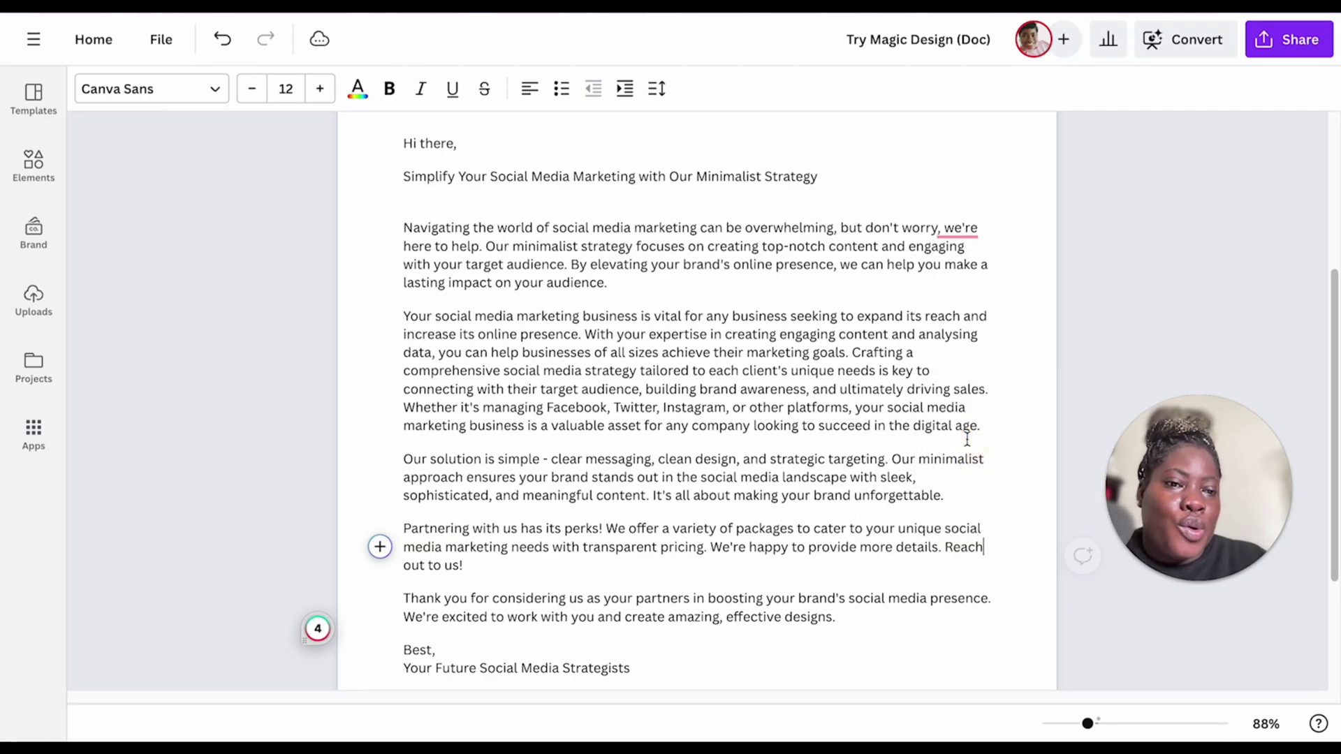
{"action": "left_click", "coordinate": [964, 227]}
{"action": "left_click", "coordinate": [970, 283]}
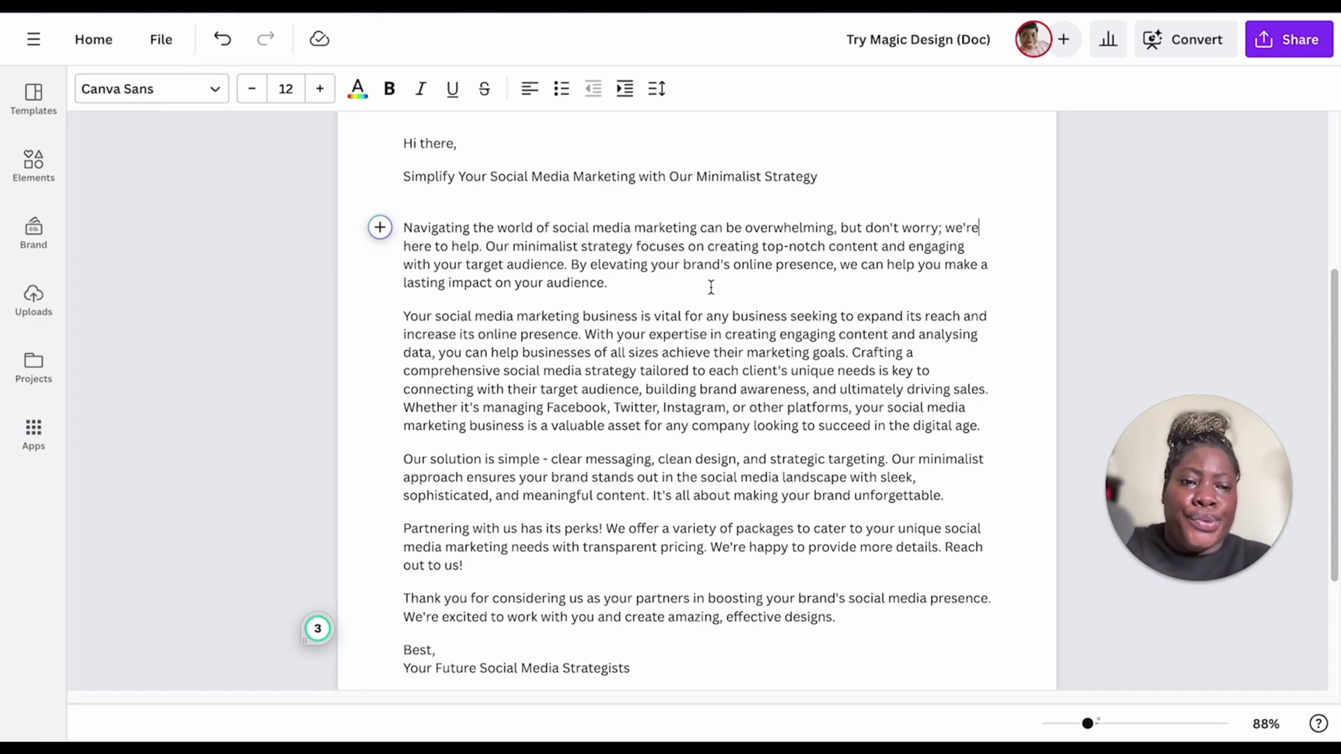
{"action": "scroll", "coordinate": [684, 328], "scroll_direction": "up", "scroll_amount": 3}
{"action": "scroll", "coordinate": [683, 327], "scroll_direction": "up", "scroll_amount": 2}
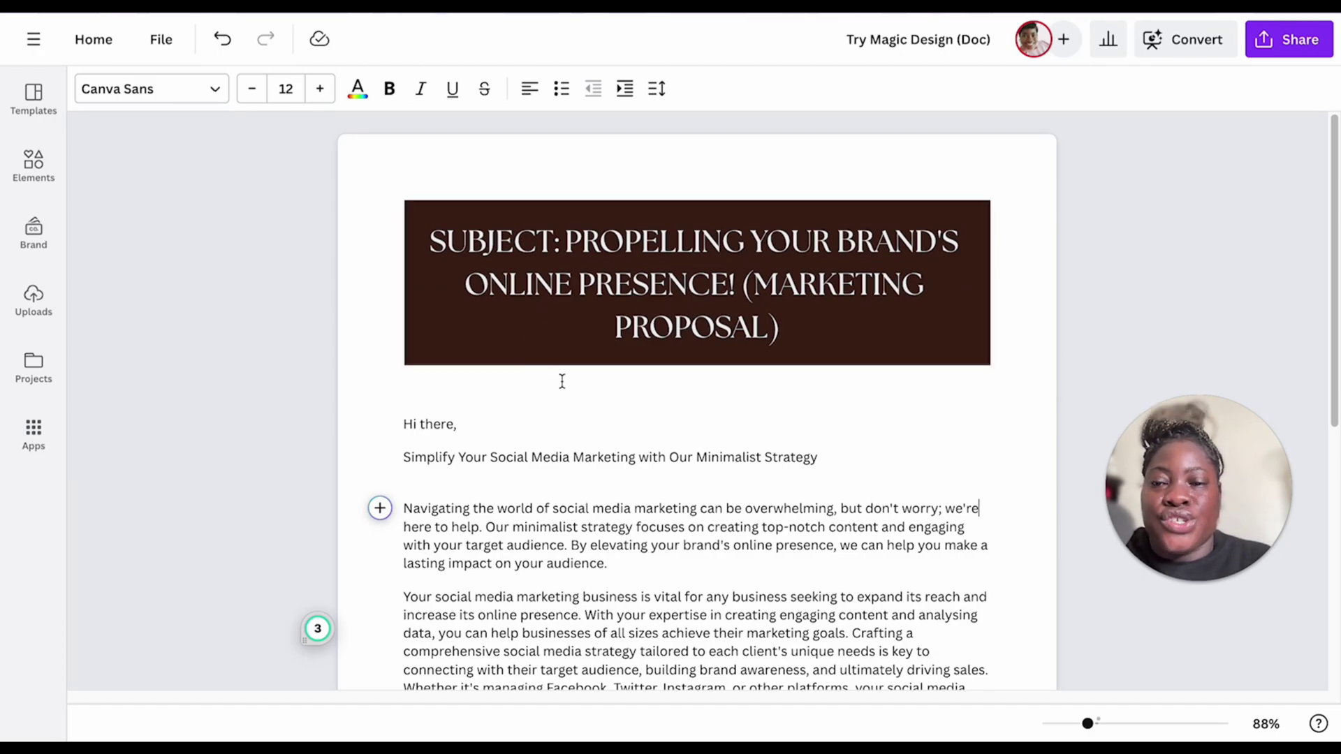
{"action": "scroll", "coordinate": [562, 380], "scroll_direction": "down", "scroll_amount": 1}
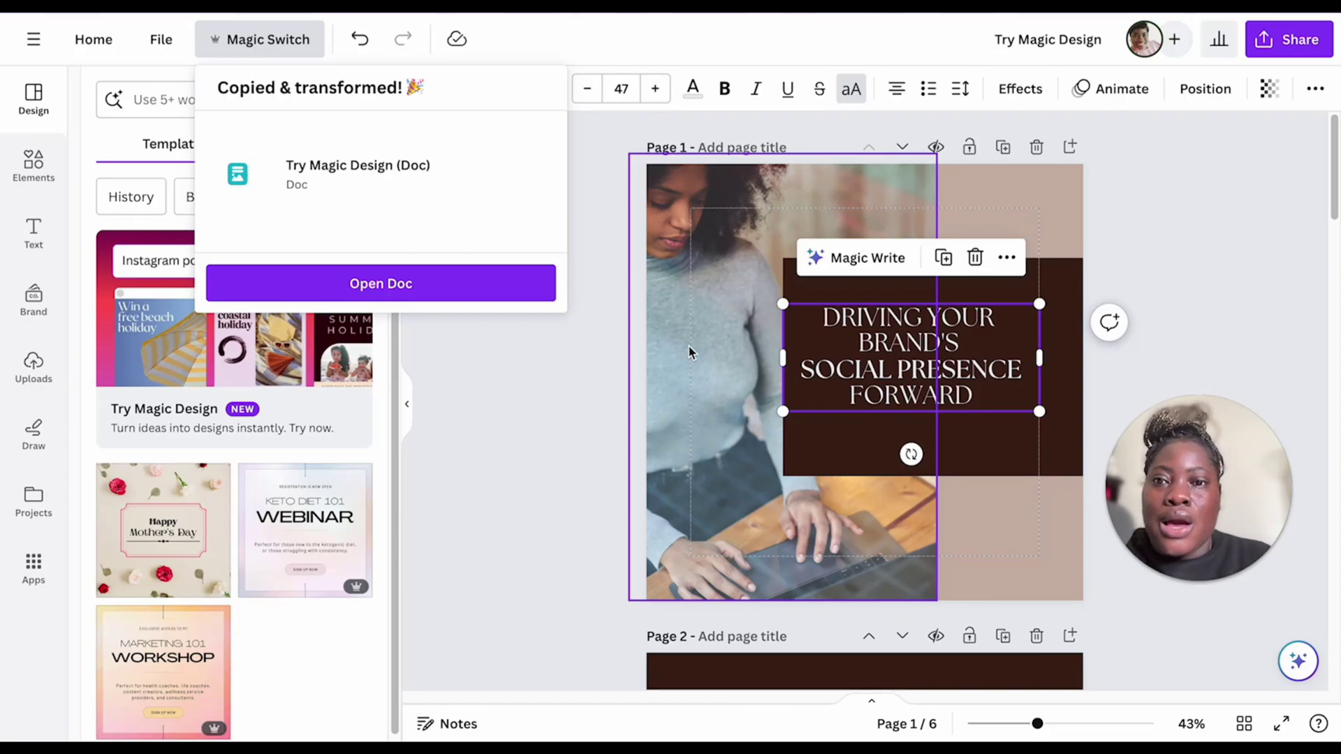
Return to the square Instagram design, transform it into a Doc in Blog post format with Magic Switch, and open the new doc
{"action": "scroll", "coordinate": [689, 345], "scroll_direction": "down", "scroll_amount": 1}
{"action": "left_click", "coordinate": [539, 374]}
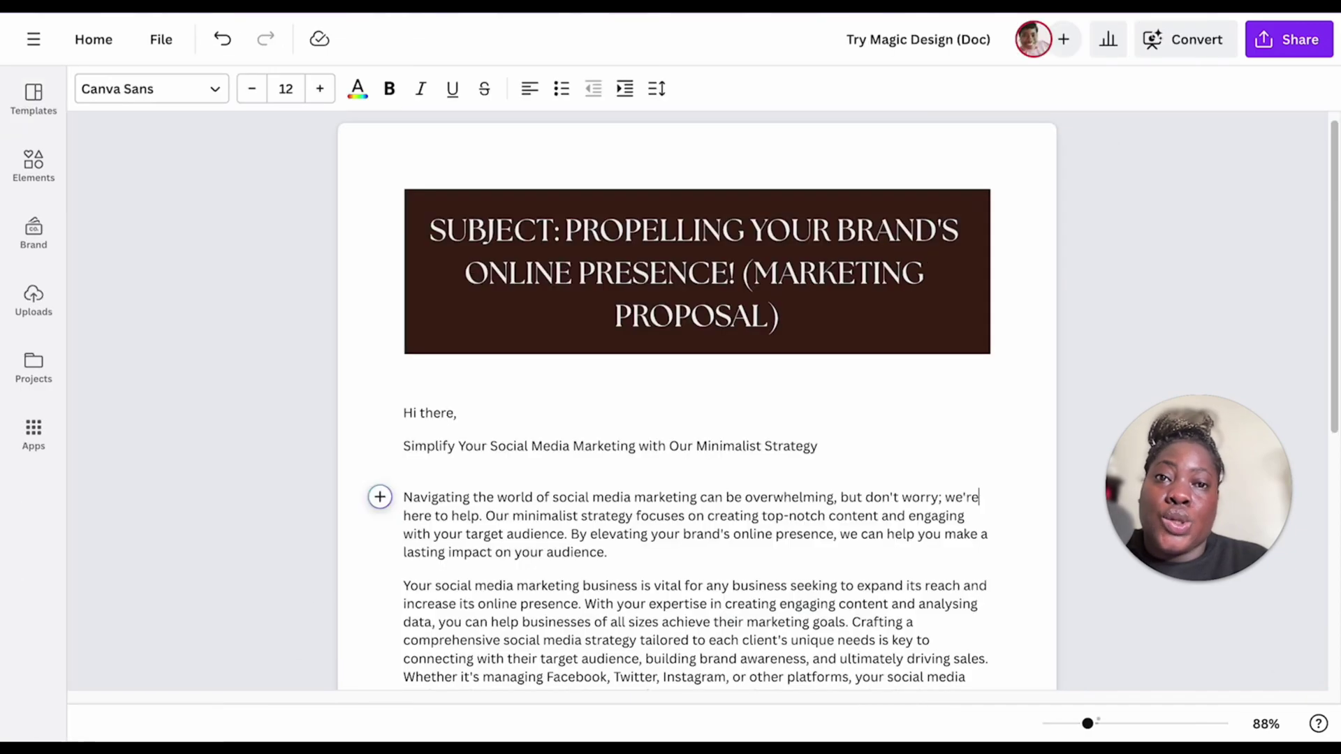
{"action": "left_click", "coordinate": [162, 39]}
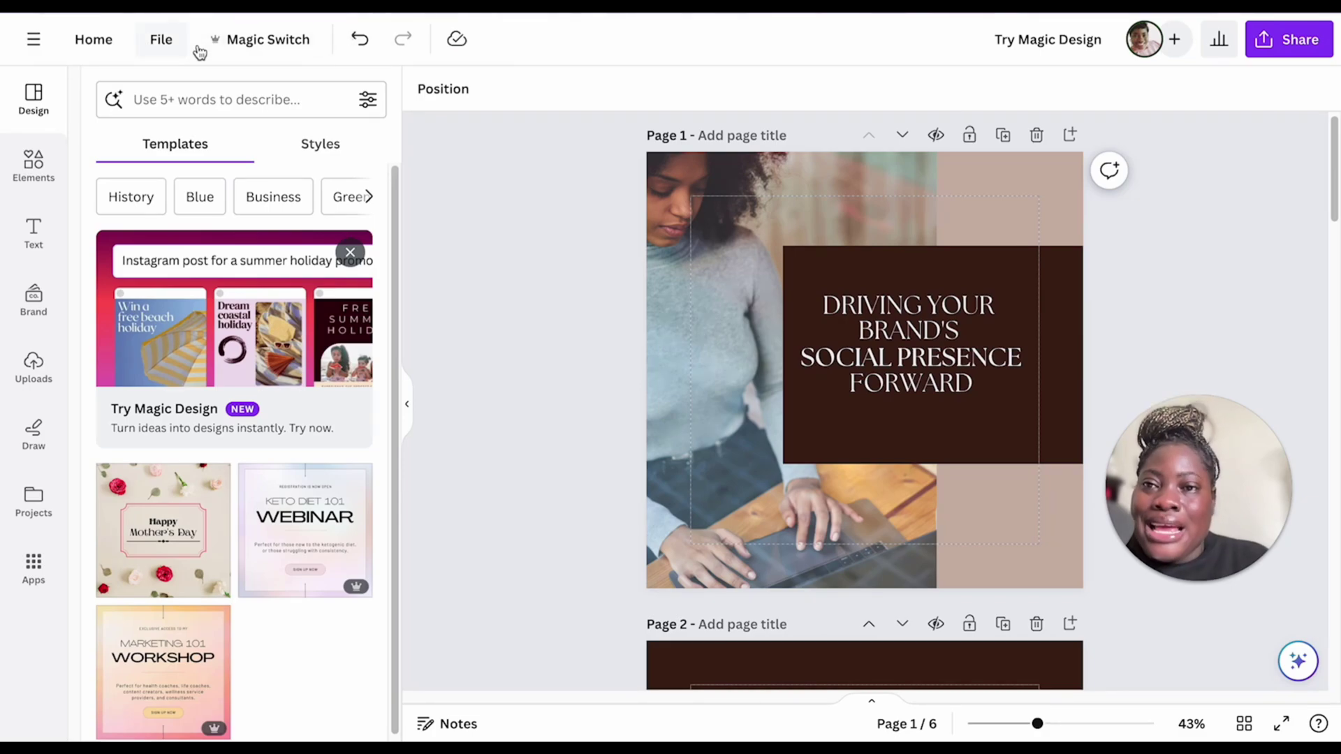
{"action": "left_click", "coordinate": [231, 41]}
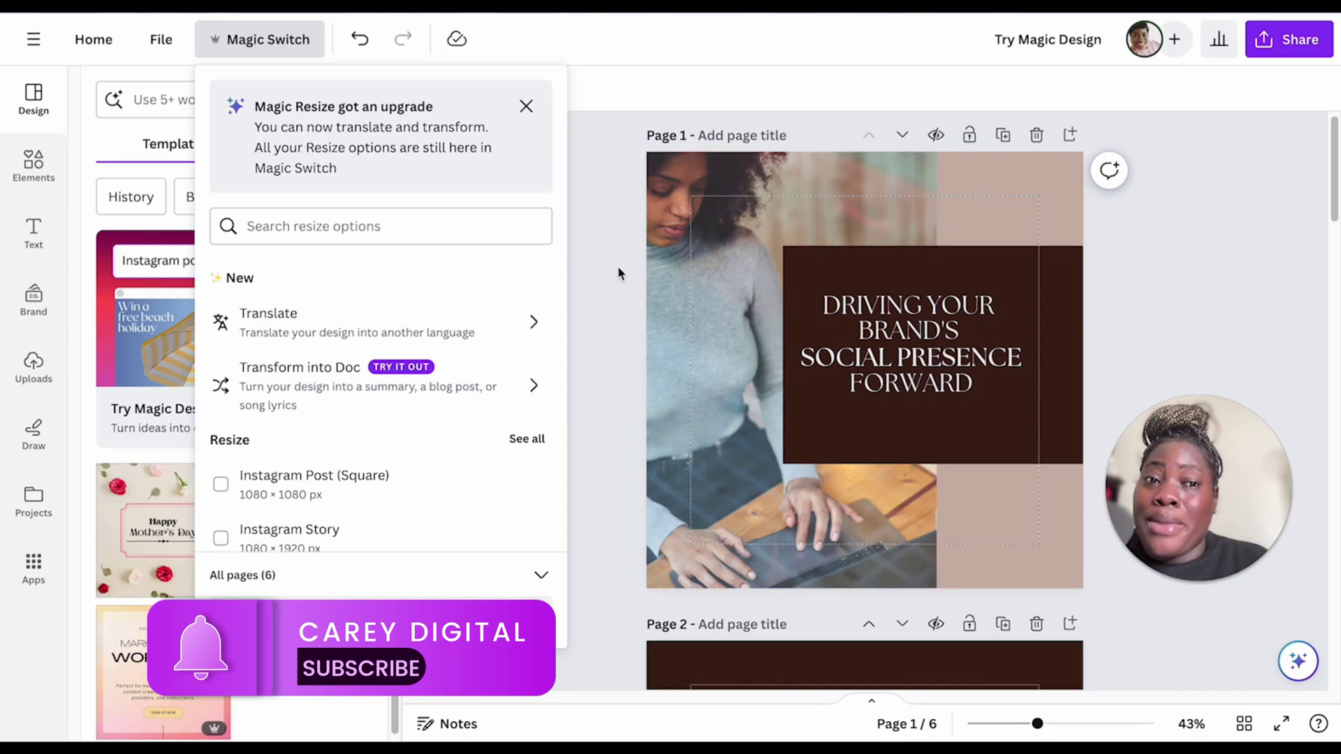
{"action": "left_click", "coordinate": [322, 396]}
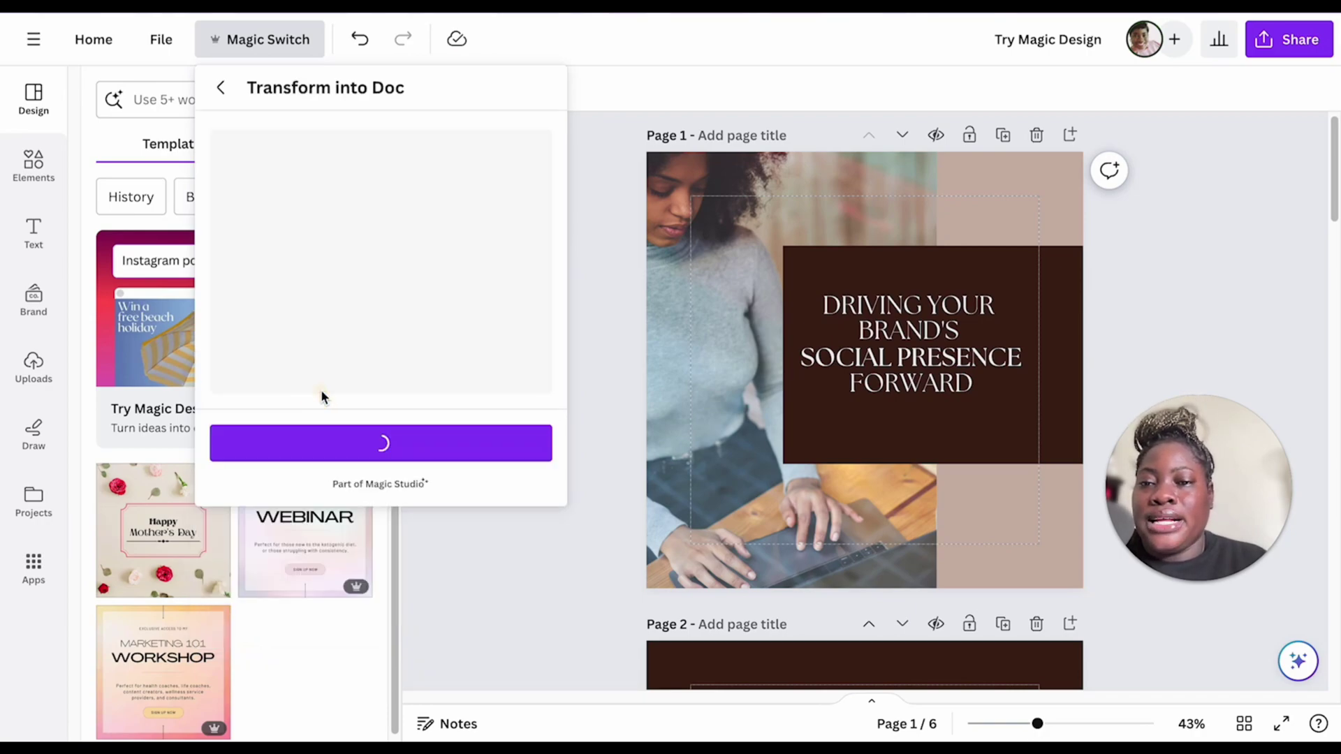
{"action": "left_click", "coordinate": [309, 440]}
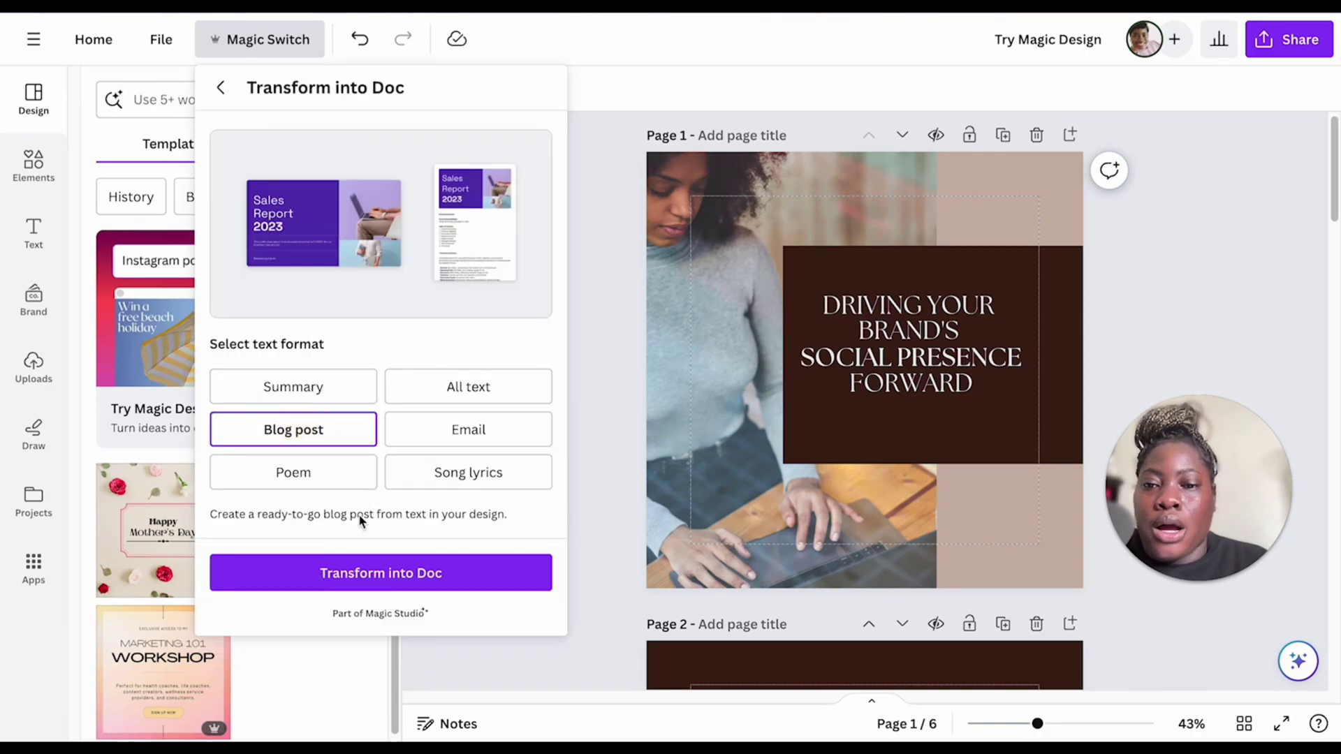
{"action": "left_click", "coordinate": [371, 573]}
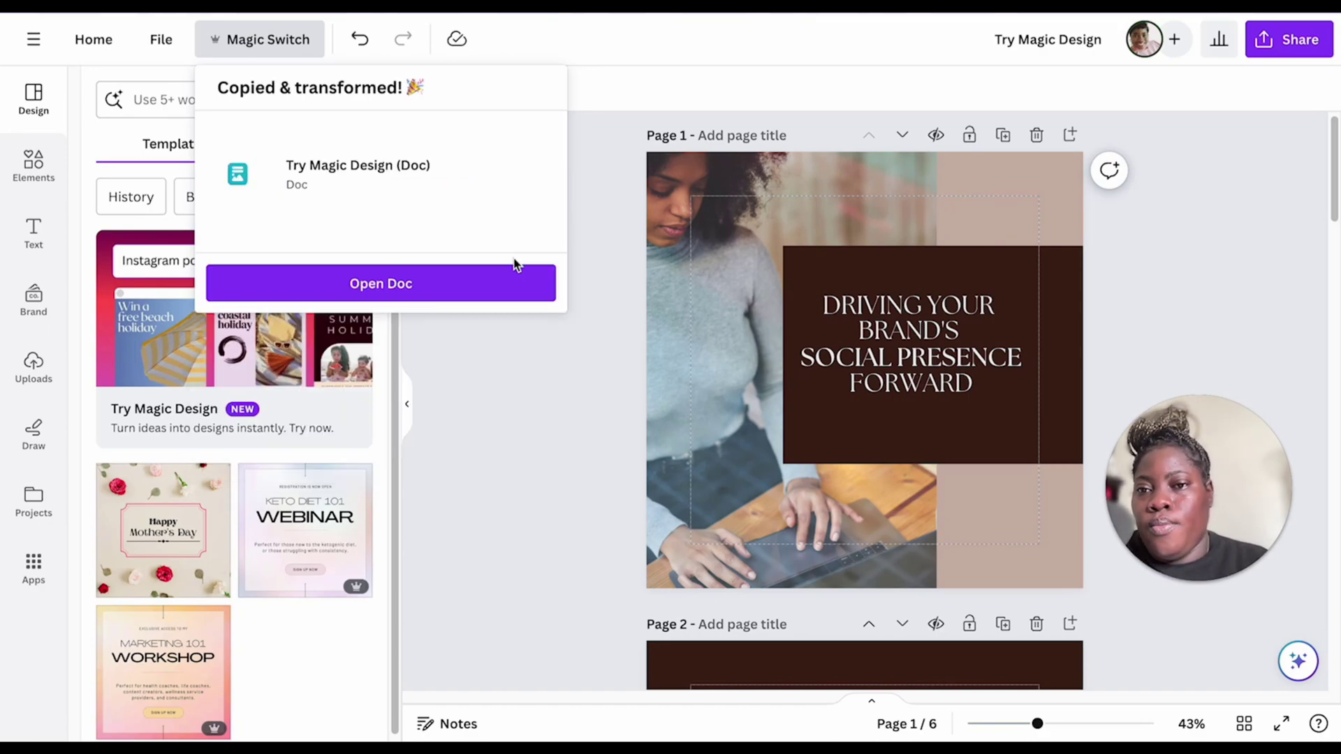
{"action": "left_click", "coordinate": [515, 273]}
Read through the generated blog post from its title to the pricing and closing paragraphs, checking its headings and text
{"action": "scroll", "coordinate": [518, 215], "scroll_direction": "down", "scroll_amount": 5}
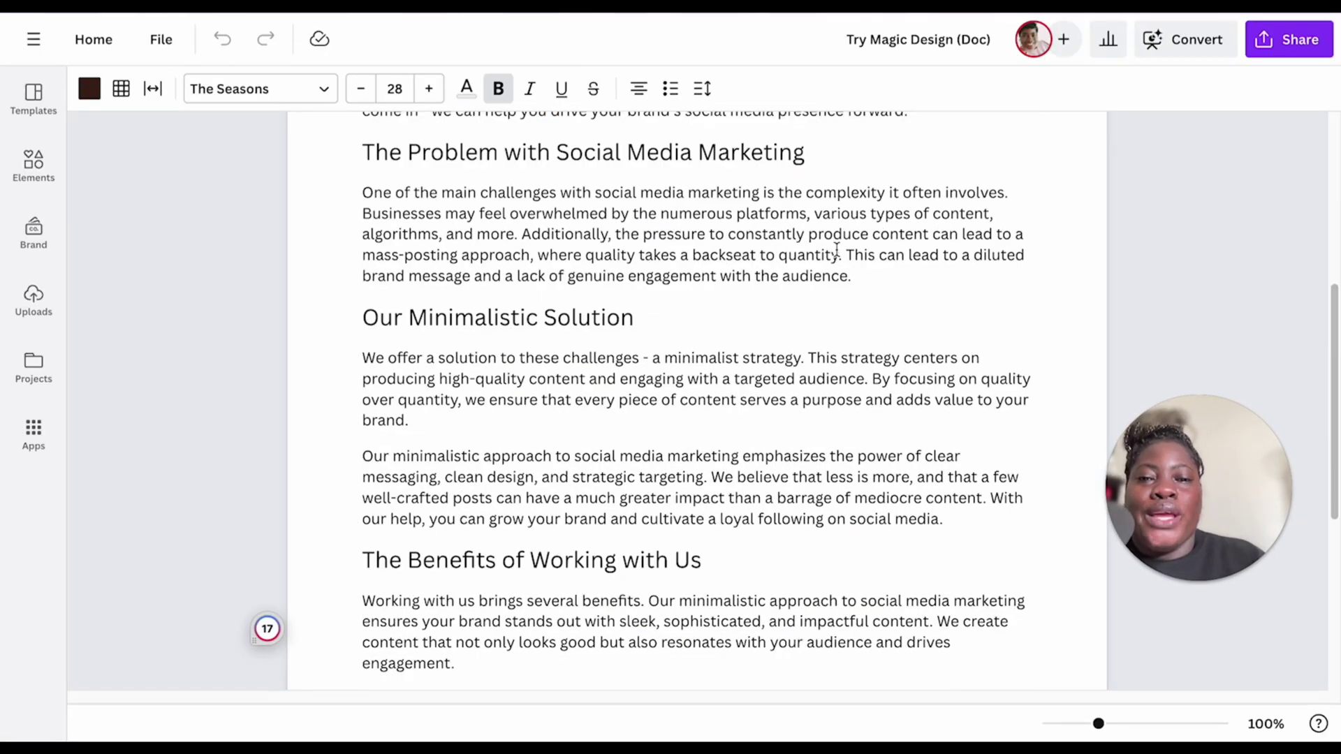
{"action": "scroll", "coordinate": [489, 252], "scroll_direction": "up", "scroll_amount": 5}
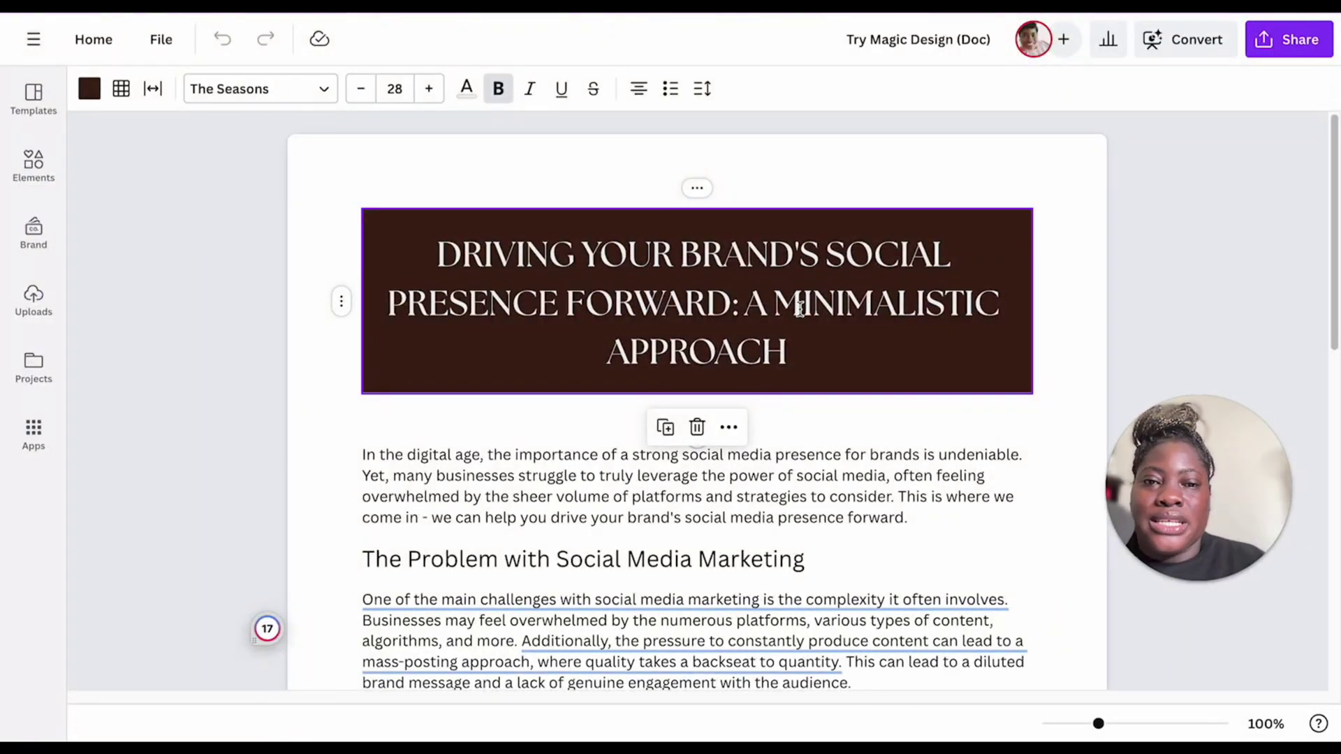
{"action": "scroll", "coordinate": [833, 302], "scroll_direction": "down", "scroll_amount": 2}
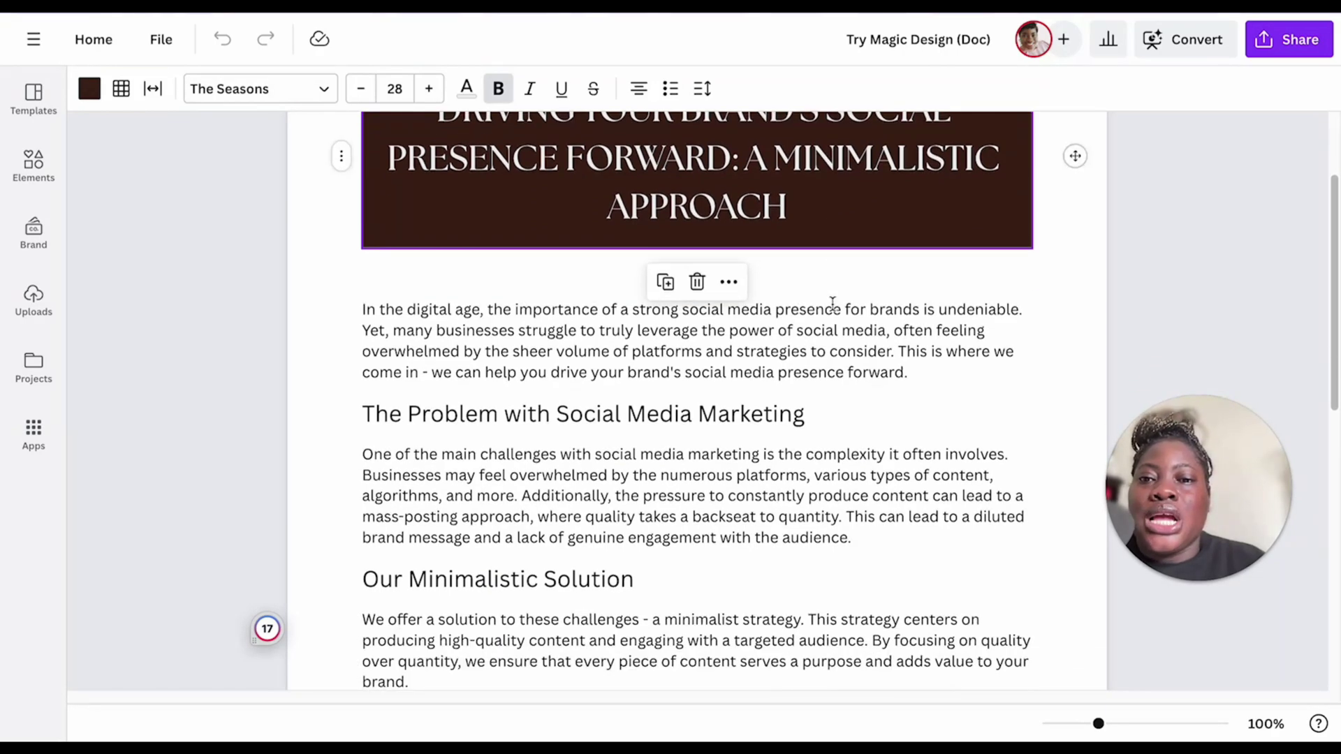
{"action": "scroll", "coordinate": [693, 366], "scroll_direction": "down", "scroll_amount": 6}
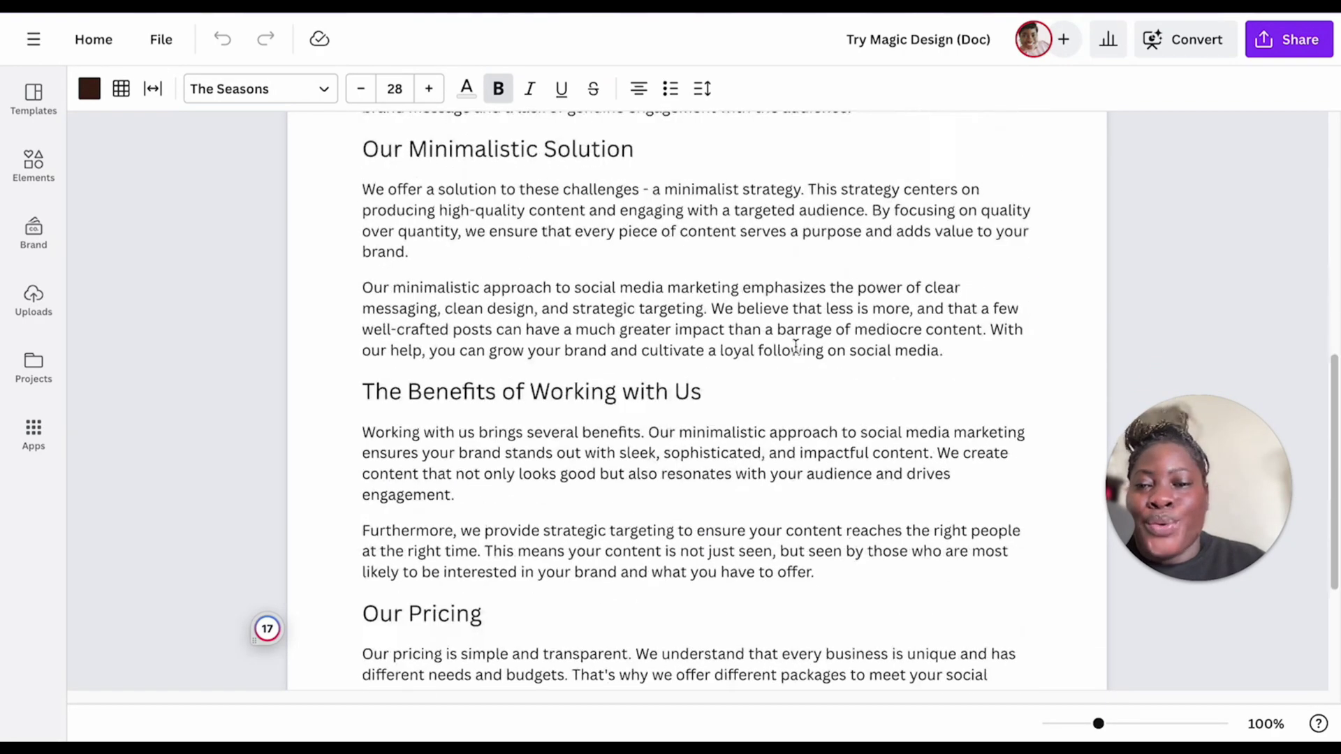
{"action": "scroll", "coordinate": [793, 403], "scroll_direction": "down", "scroll_amount": 1}
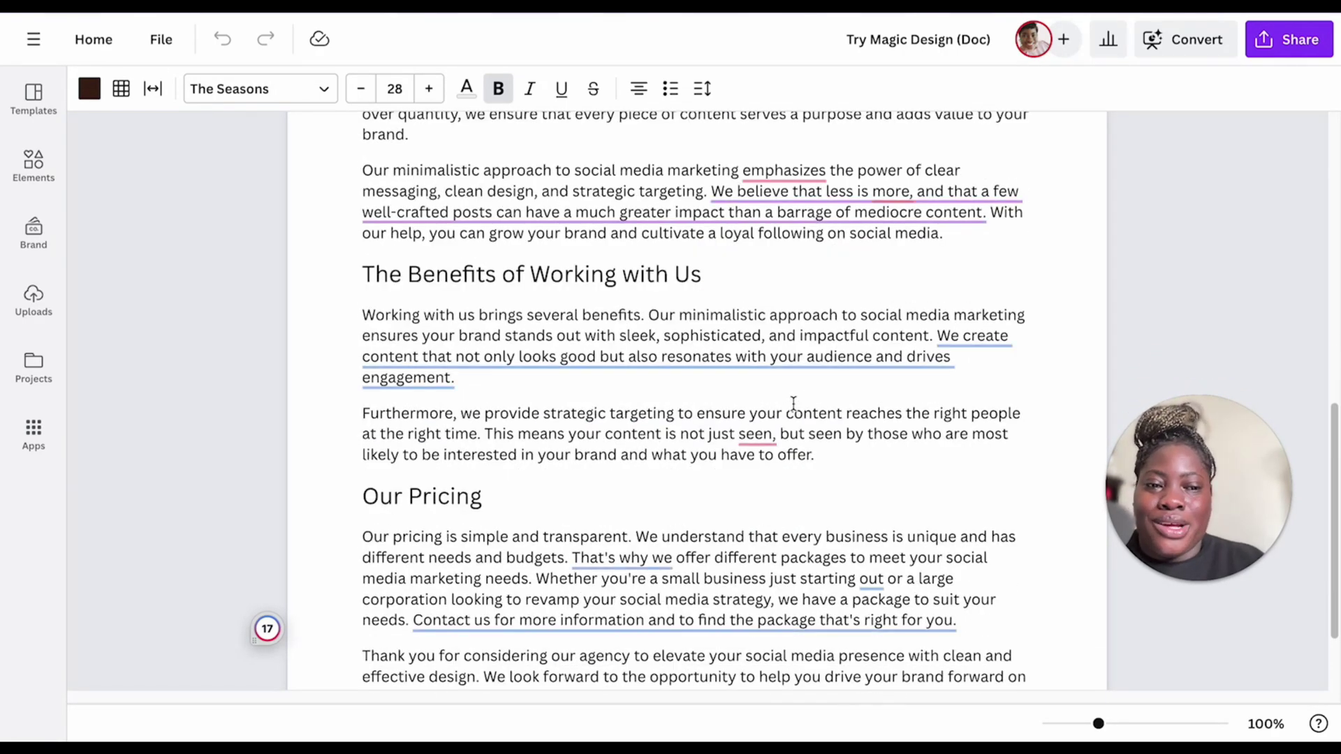
{"action": "scroll", "coordinate": [752, 384], "scroll_direction": "down", "scroll_amount": 2}
{"action": "scroll", "coordinate": [759, 386], "scroll_direction": "up", "scroll_amount": 2}
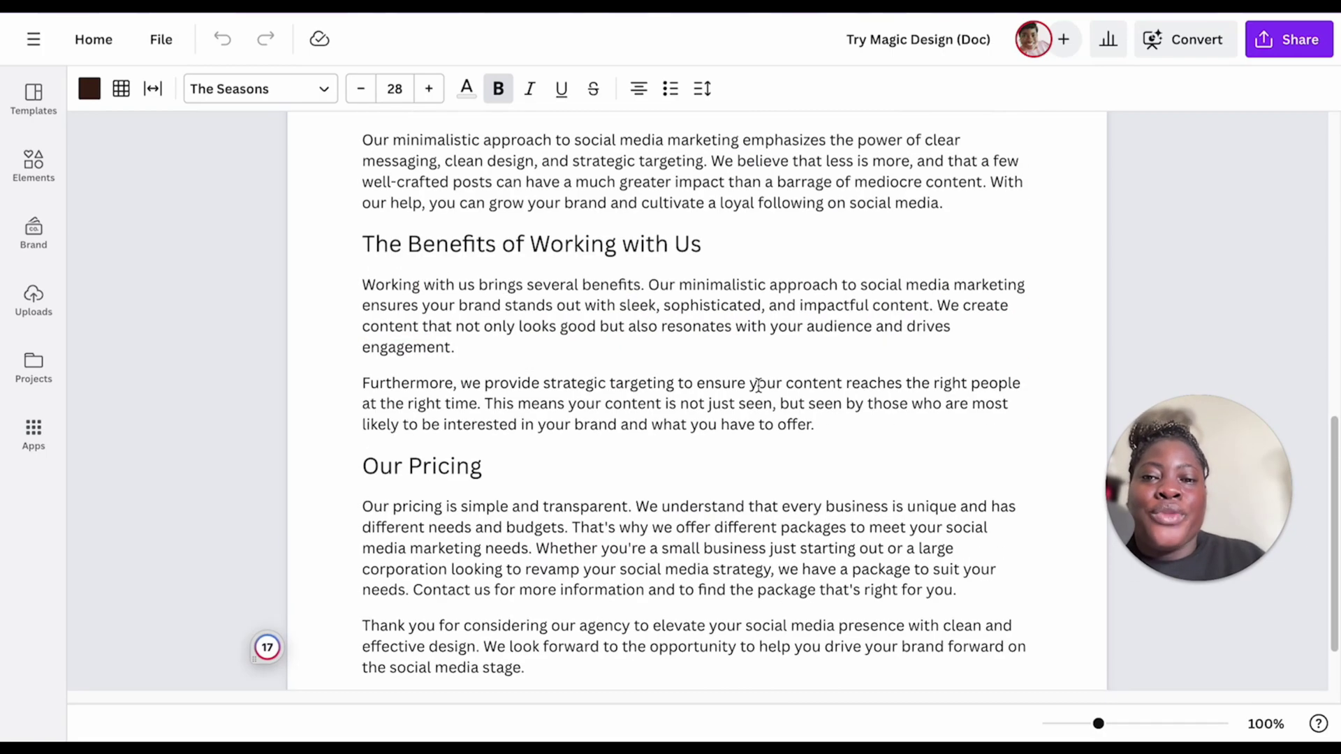
{"action": "scroll", "coordinate": [758, 386], "scroll_direction": "up", "scroll_amount": 7}
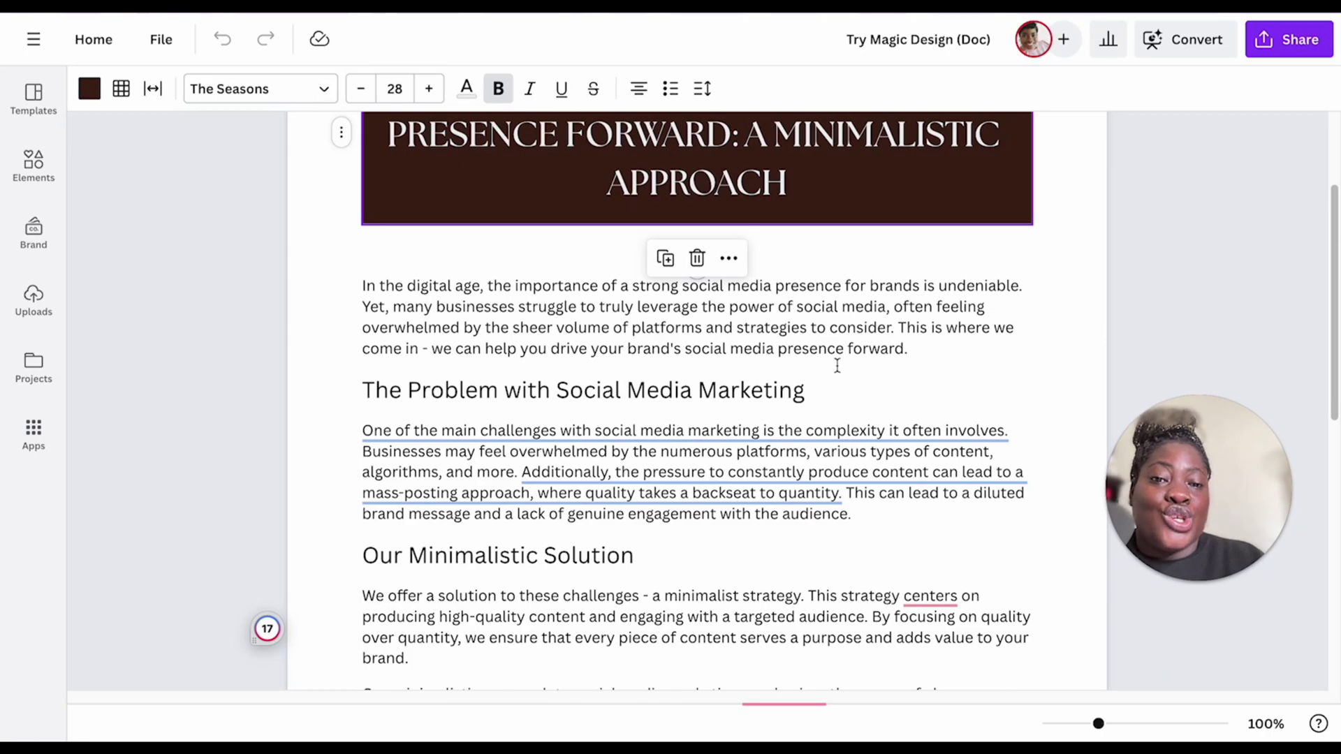
{"action": "scroll", "coordinate": [556, 408], "scroll_direction": "down", "scroll_amount": 3}
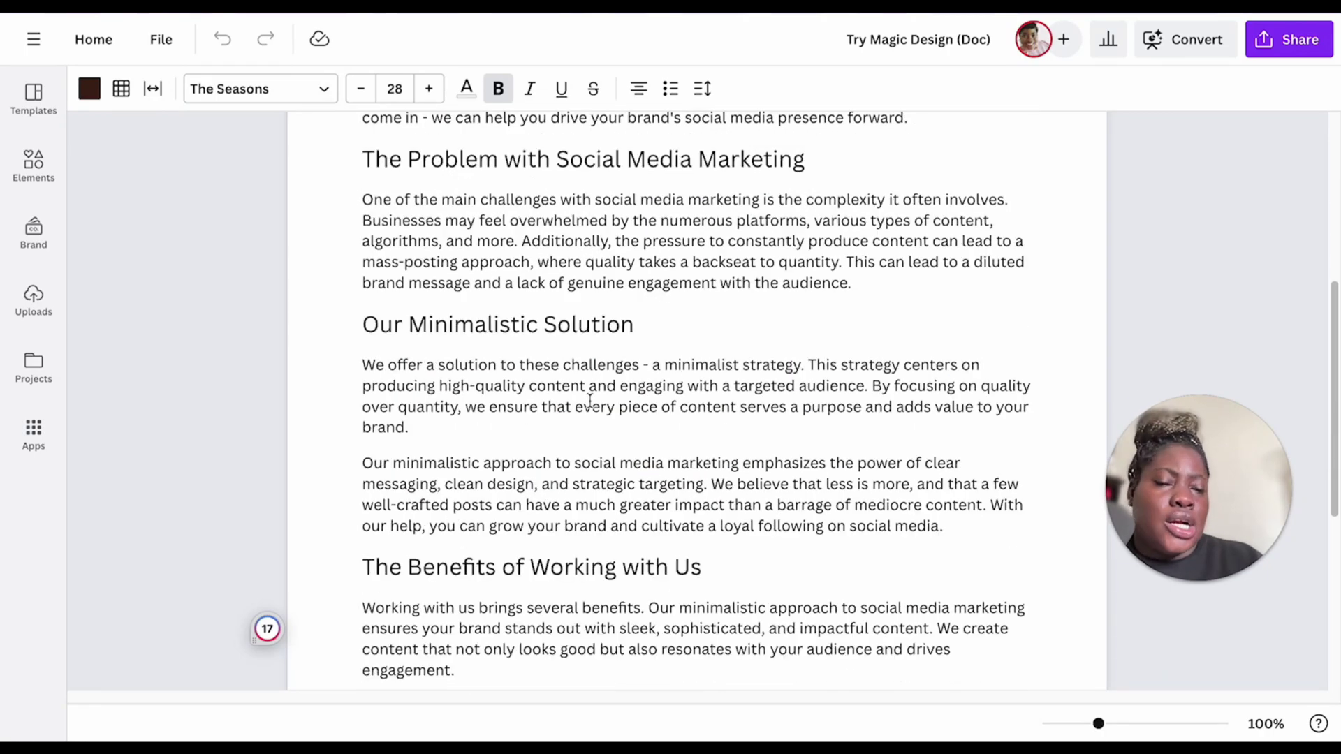
{"action": "scroll", "coordinate": [621, 383], "scroll_direction": "up", "scroll_amount": 5}
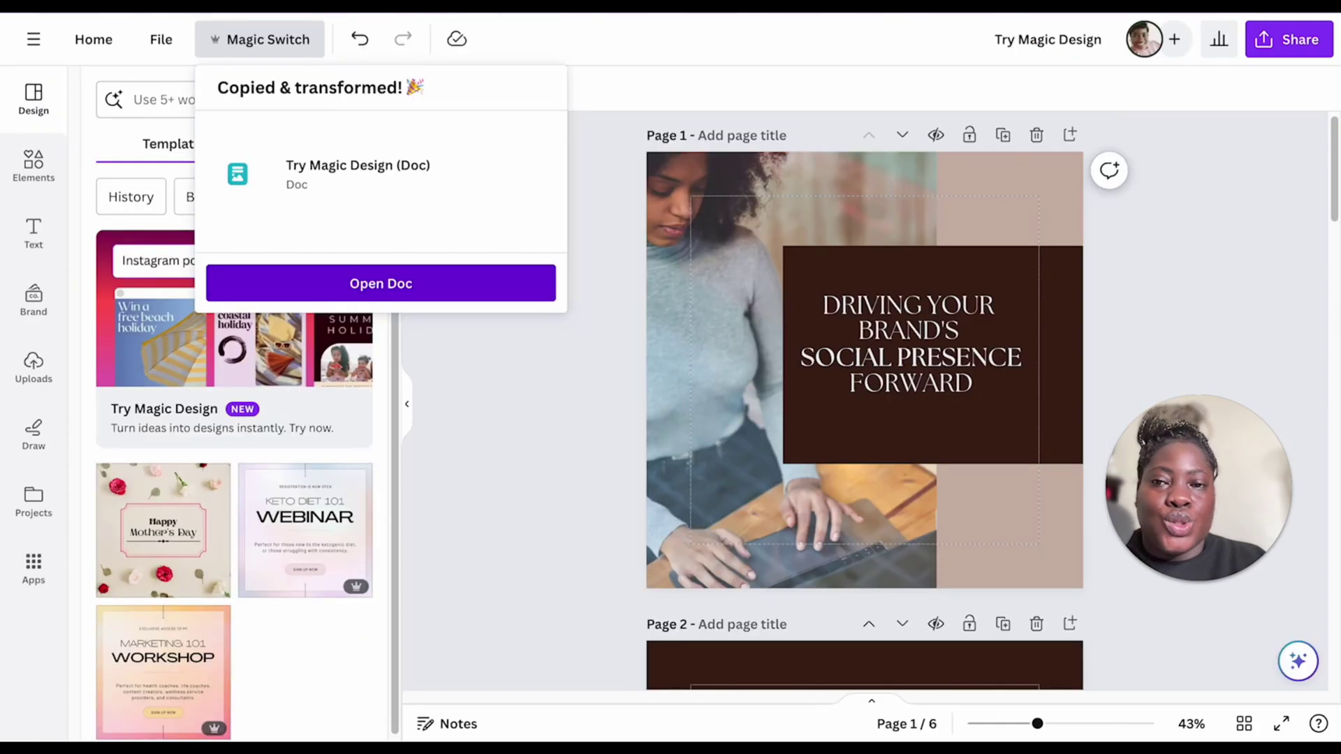
Open Magic Switch's Translate options for the square Instagram design
{"action": "left_click", "coordinate": [506, 395]}
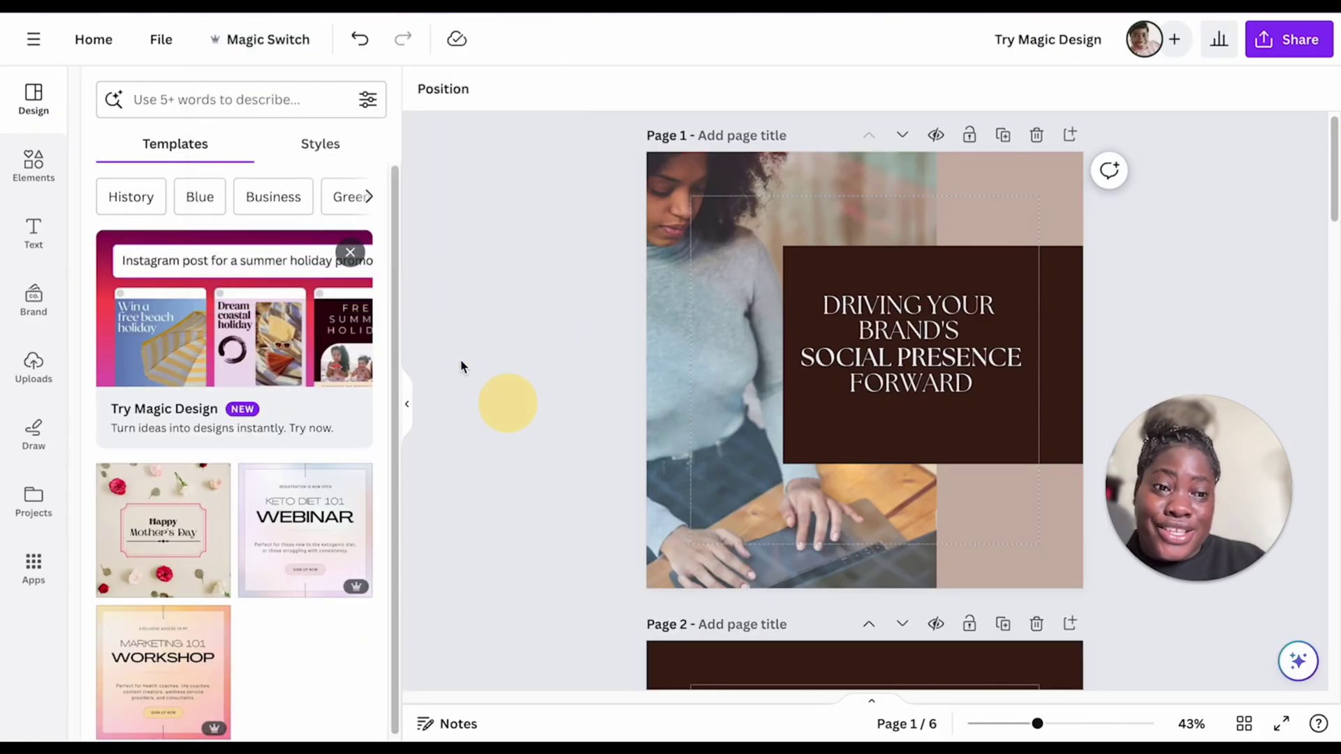
{"action": "left_click", "coordinate": [295, 55]}
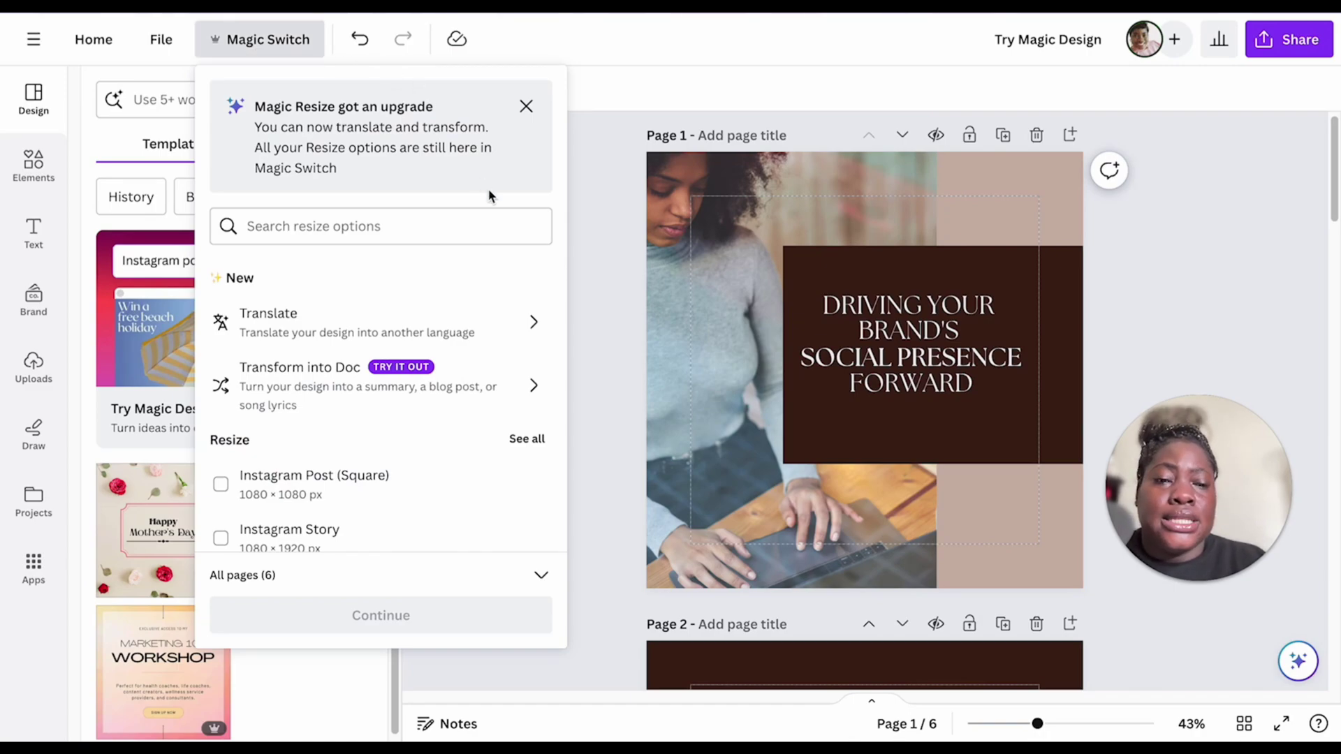
{"action": "left_click", "coordinate": [510, 328]}
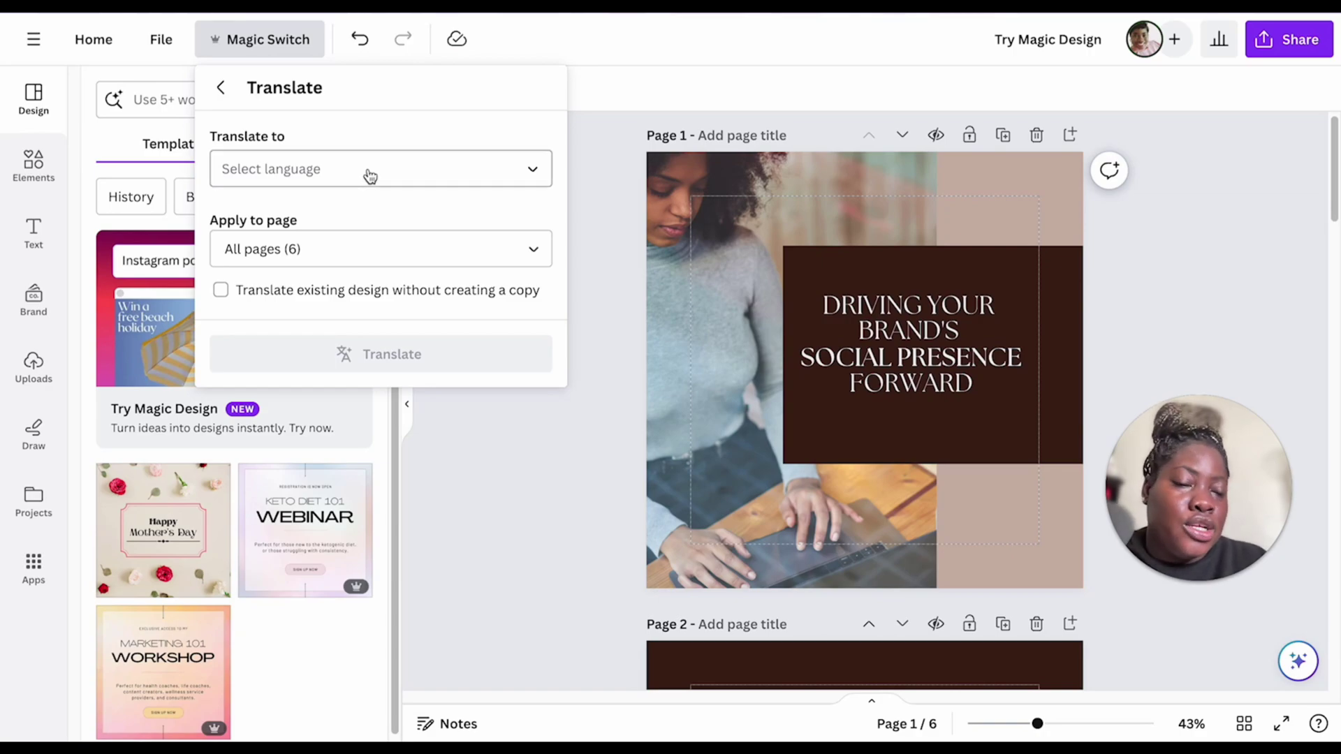
Look through the list of languages available for translating the design
{"action": "left_click", "coordinate": [370, 173]}
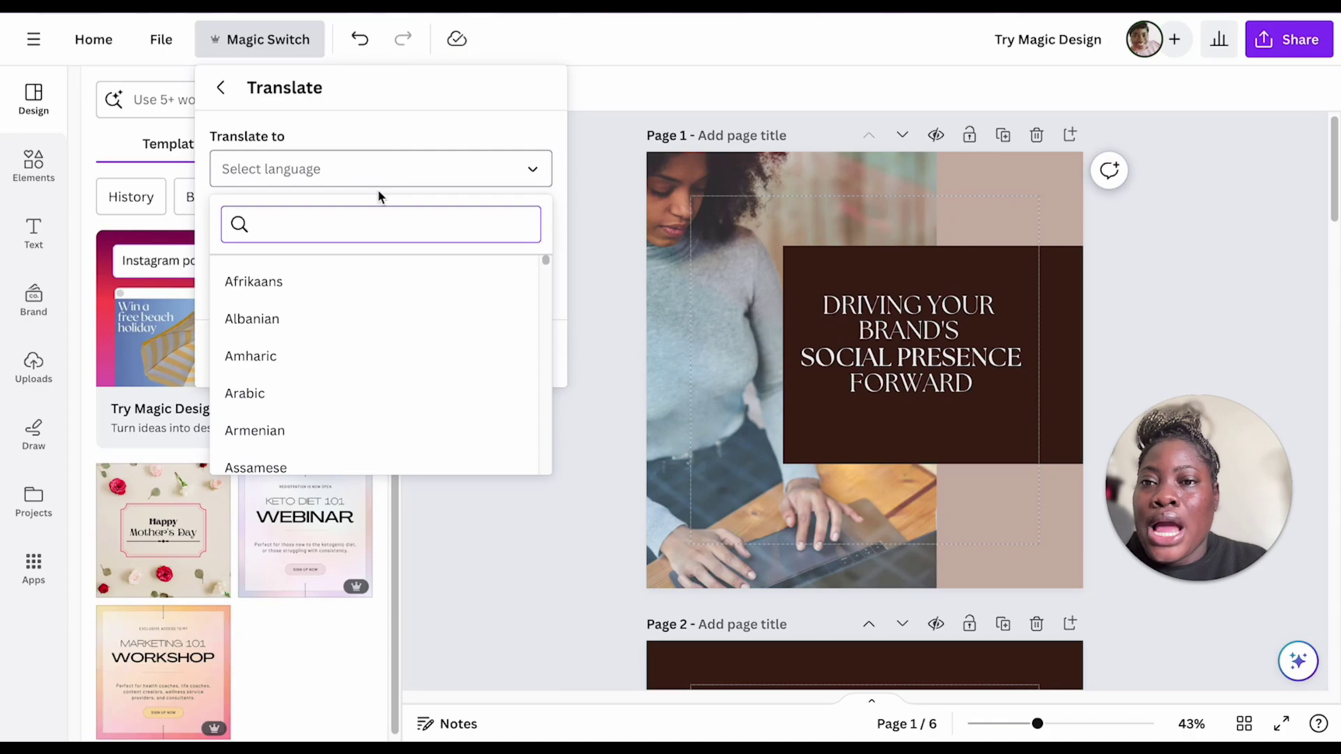
{"action": "scroll", "coordinate": [363, 354], "scroll_direction": "down", "scroll_amount": 3}
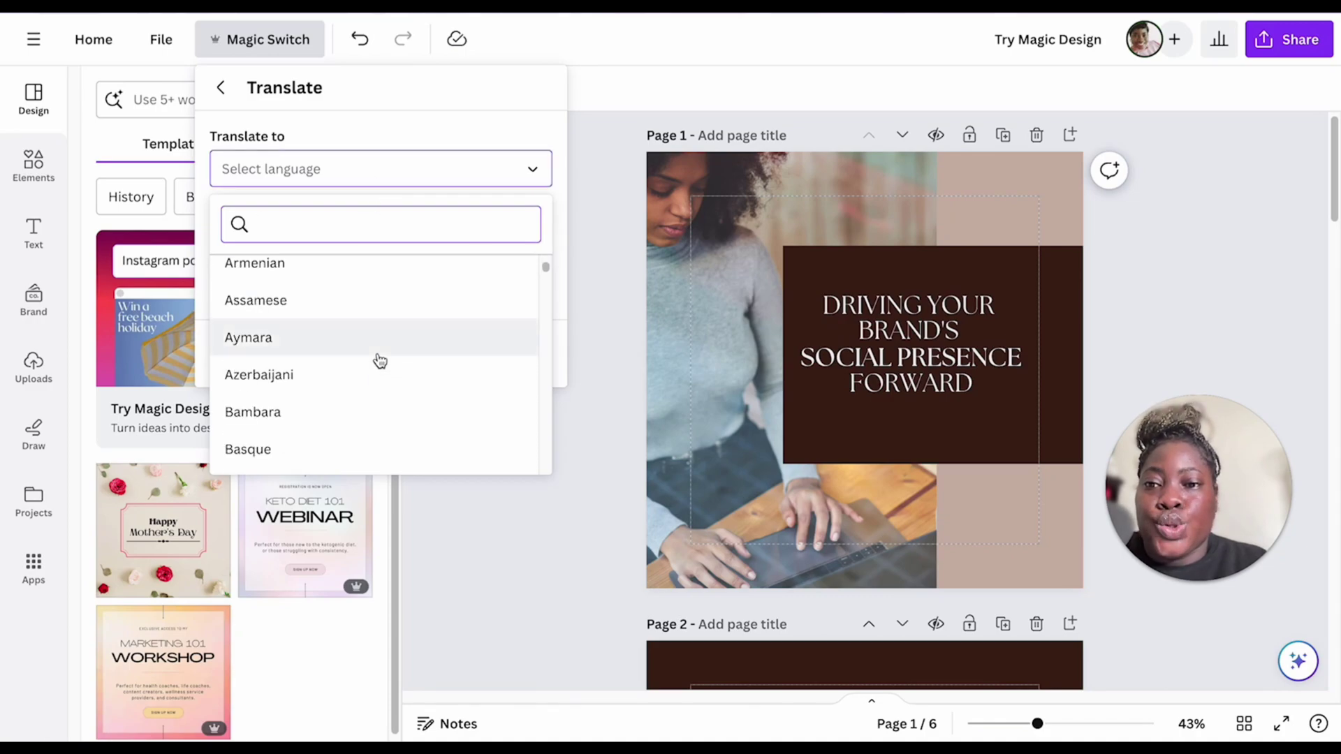
{"action": "scroll", "coordinate": [377, 359], "scroll_direction": "down", "scroll_amount": 5}
{"action": "scroll", "coordinate": [381, 357], "scroll_direction": "down", "scroll_amount": 2}
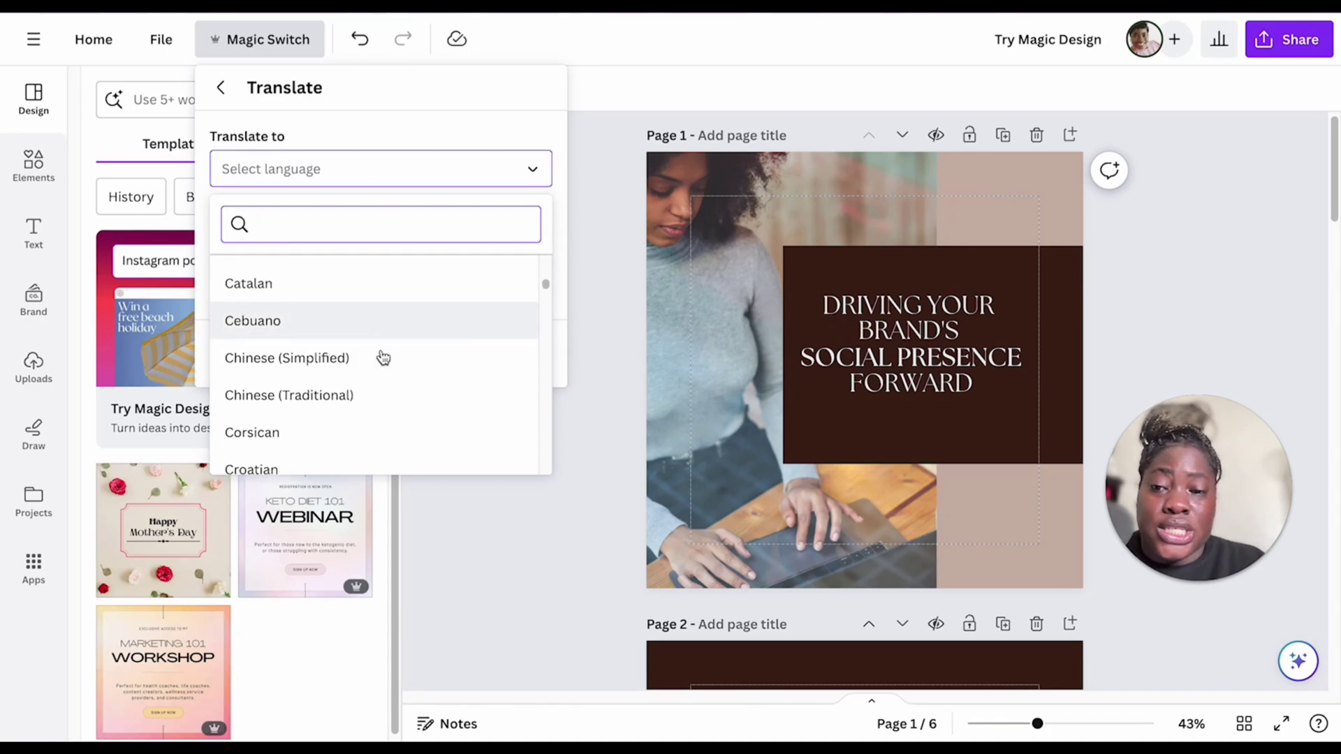
{"action": "scroll", "coordinate": [383, 357], "scroll_direction": "down", "scroll_amount": 3}
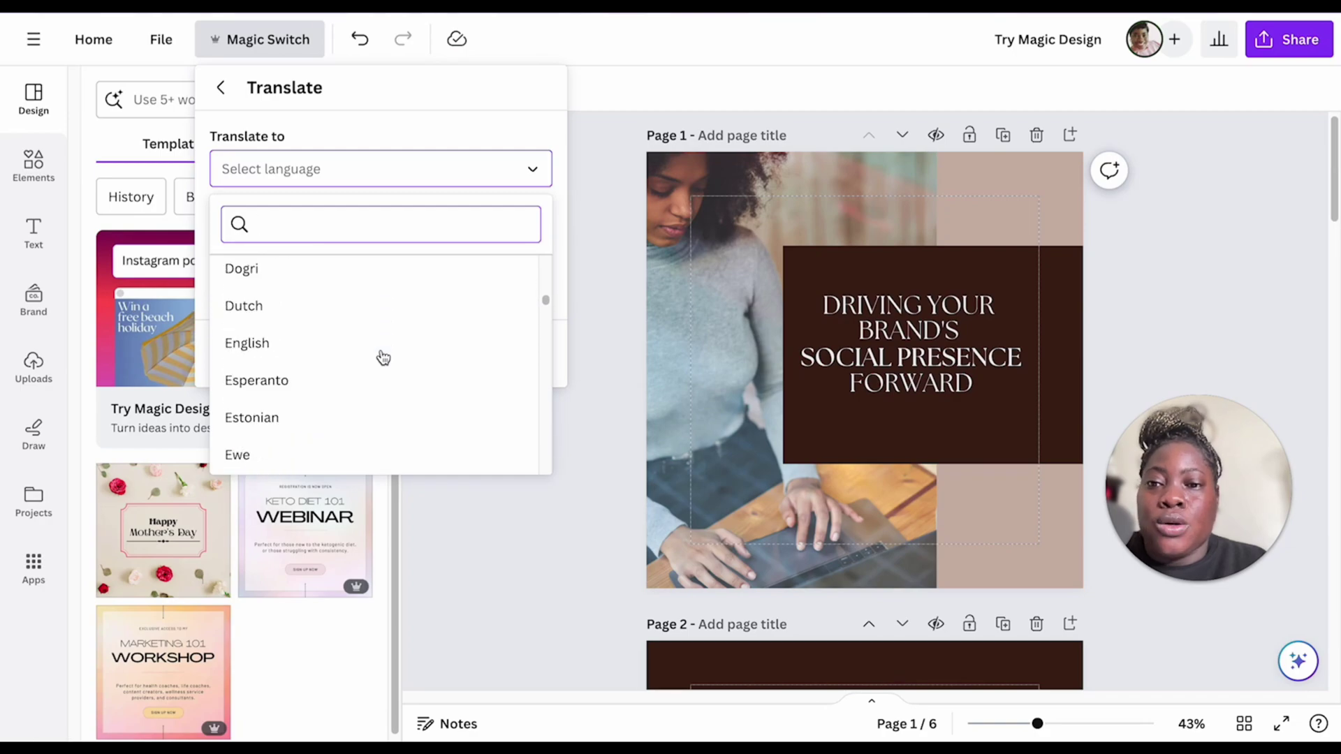
{"action": "scroll", "coordinate": [384, 357], "scroll_direction": "down", "scroll_amount": 8}
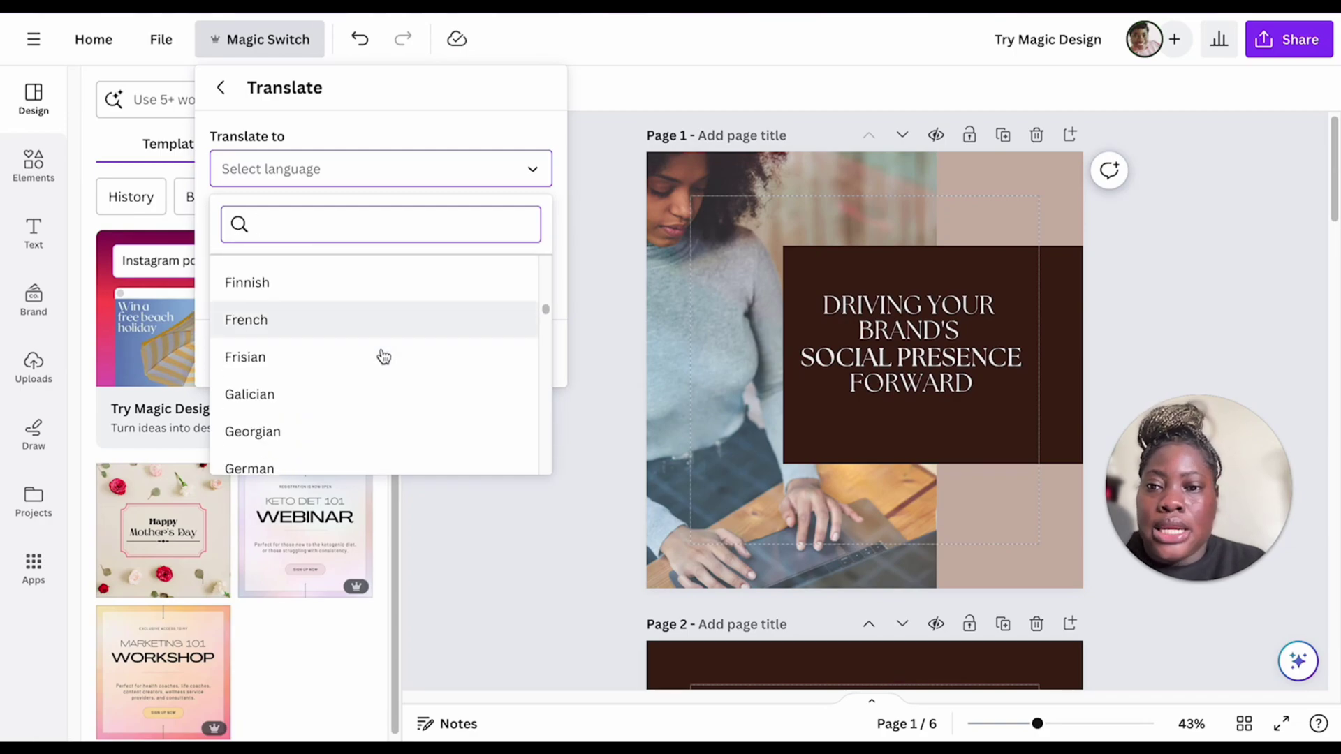
{"action": "scroll", "coordinate": [383, 356], "scroll_direction": "down", "scroll_amount": 15}
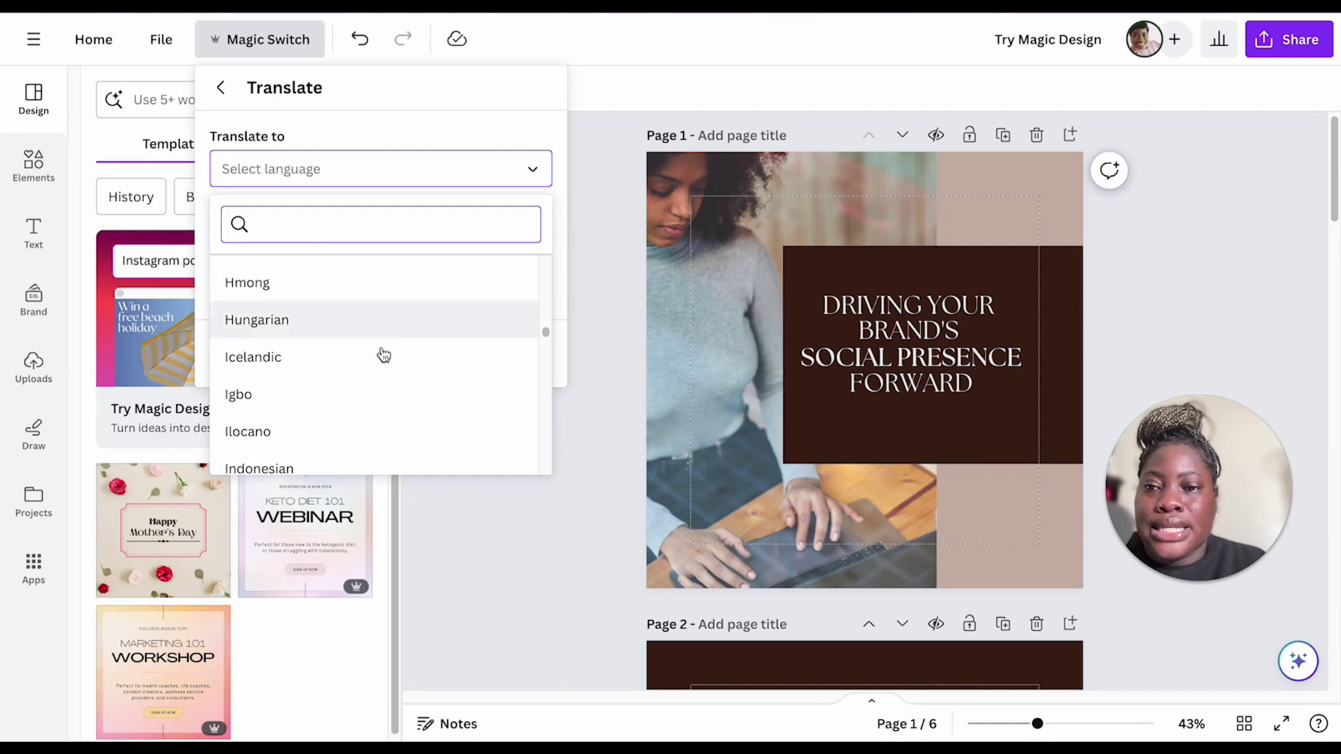
{"action": "scroll", "coordinate": [384, 355], "scroll_direction": "down", "scroll_amount": 12}
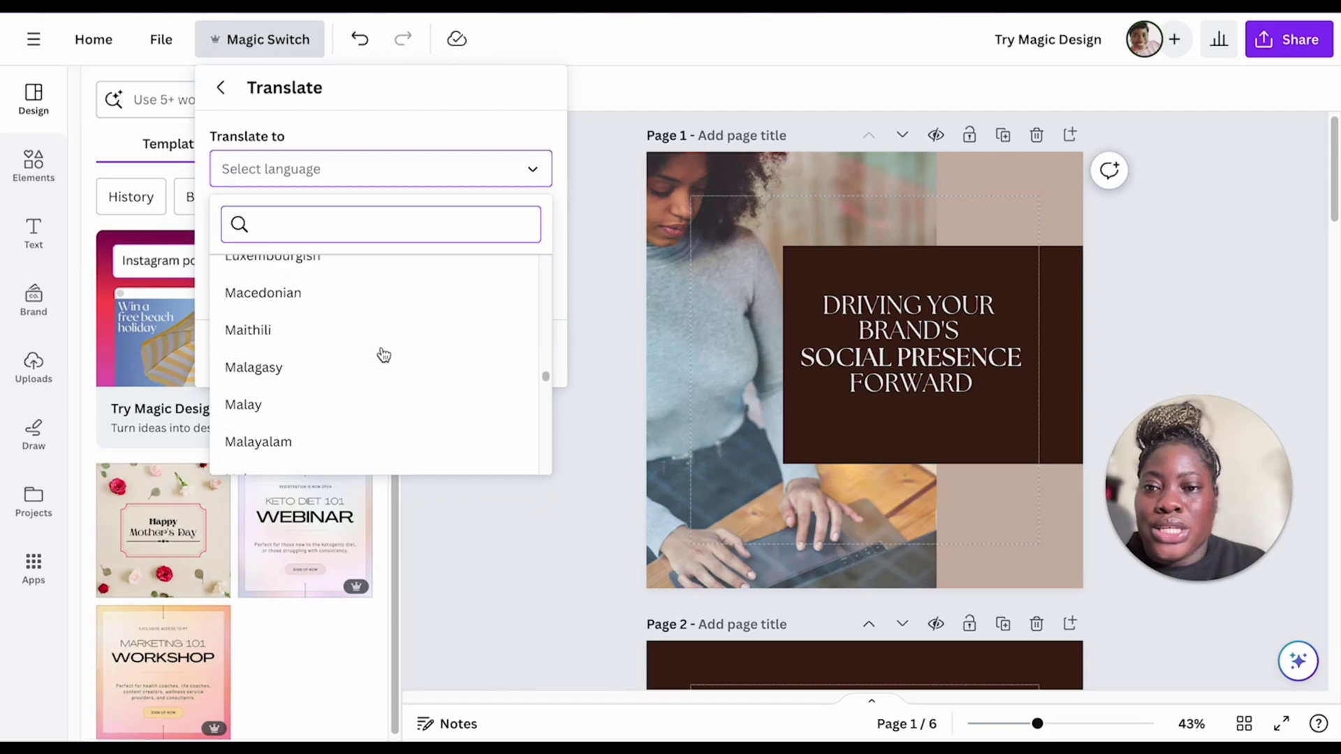
{"action": "scroll", "coordinate": [384, 355], "scroll_direction": "up", "scroll_amount": 5}
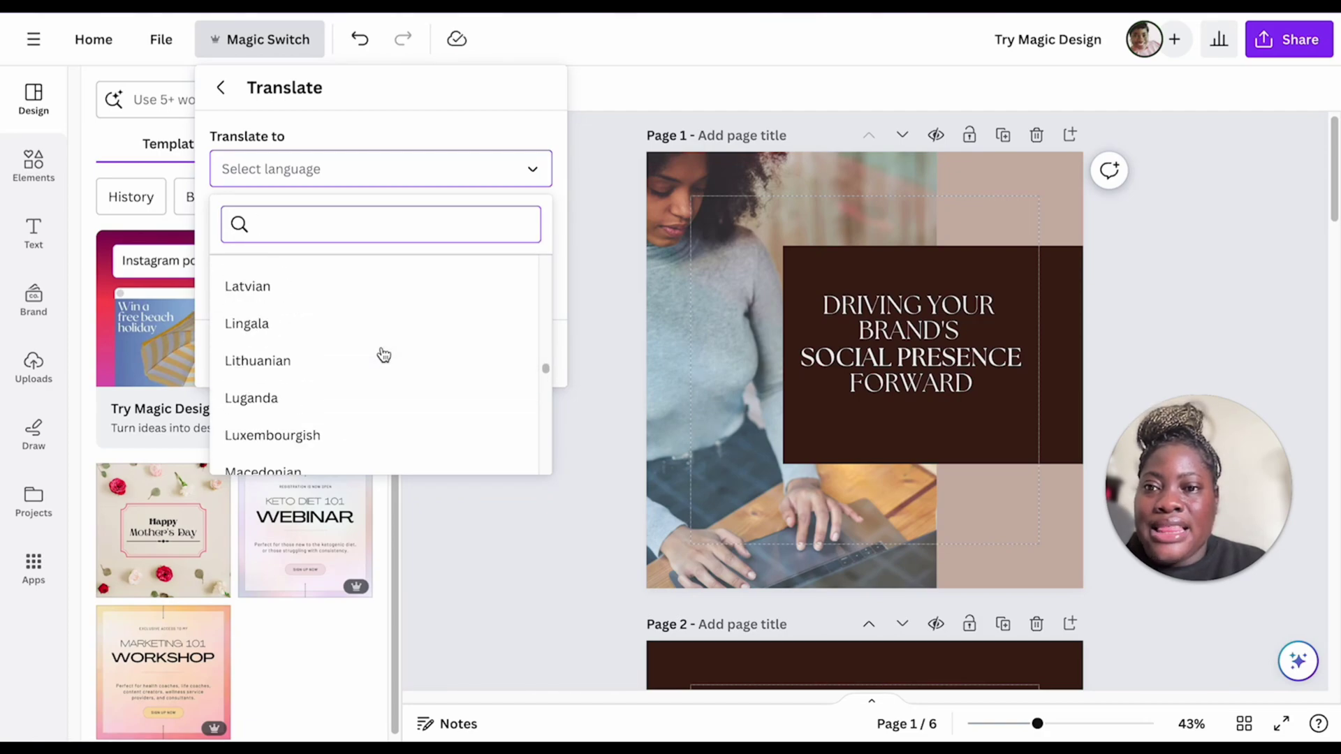
{"action": "left_click", "coordinate": [497, 109]}
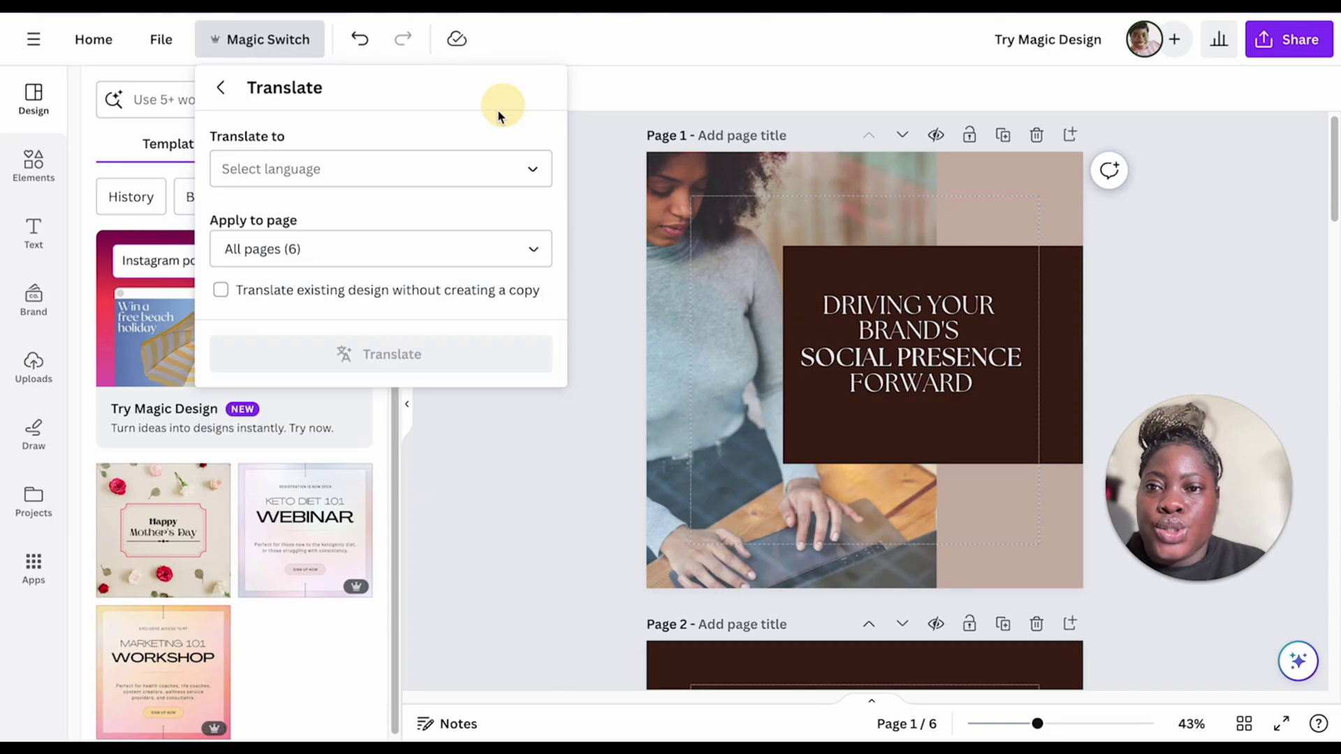
Check the page selection and the option to translate the existing design without creating a copy
{"action": "left_click", "coordinate": [426, 248]}
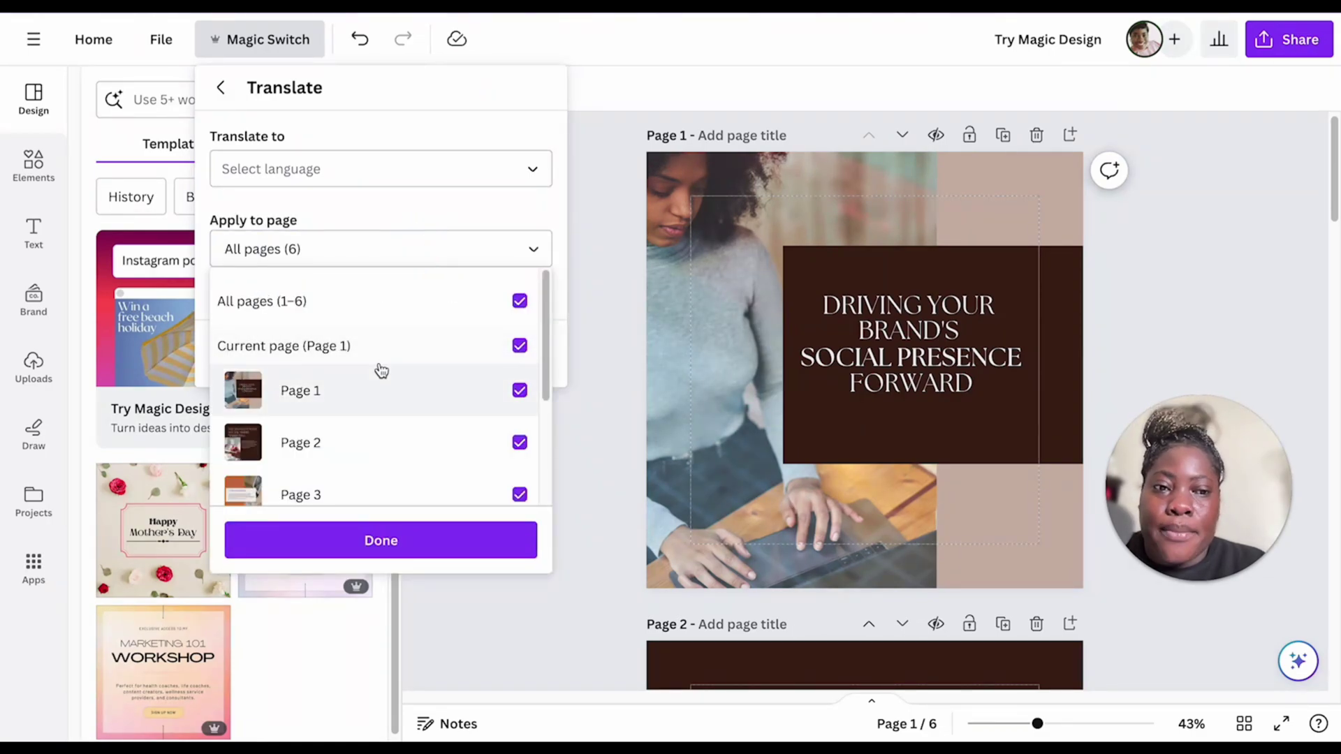
{"action": "left_click", "coordinate": [457, 201]}
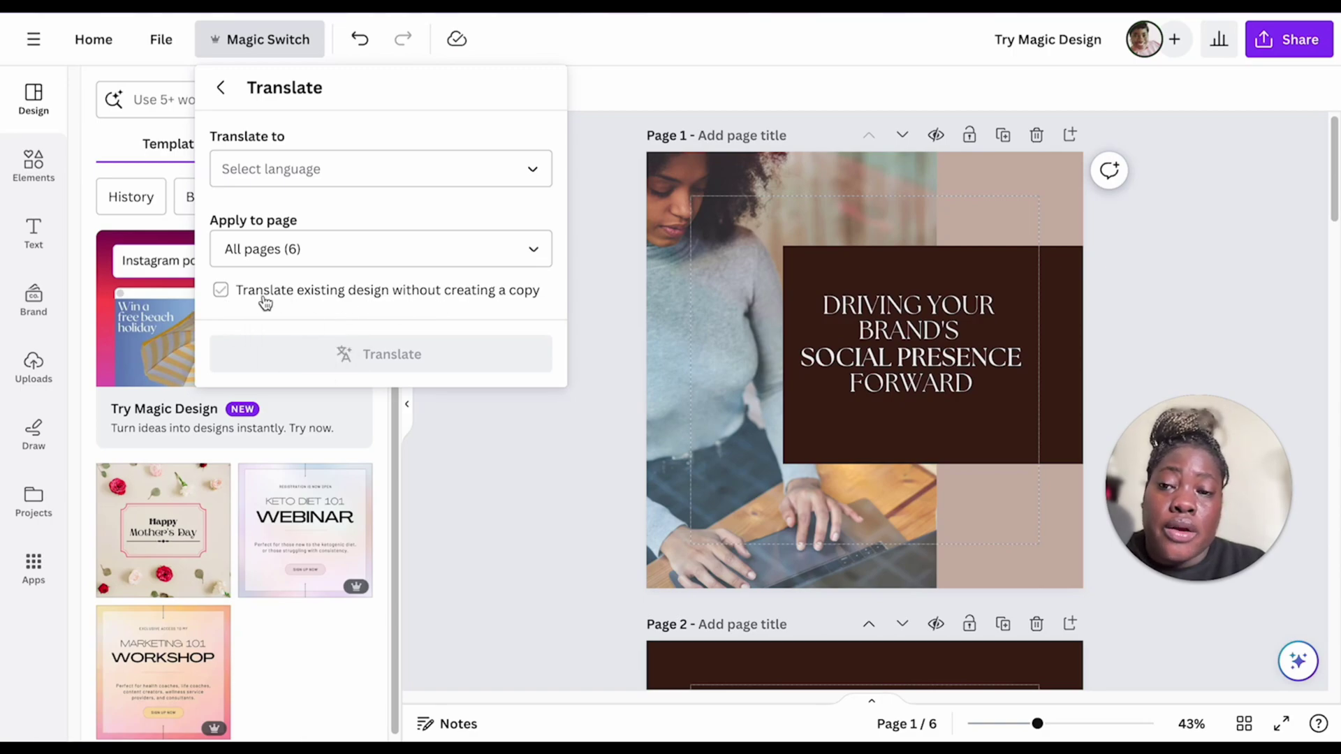
{"action": "left_click", "coordinate": [379, 301]}
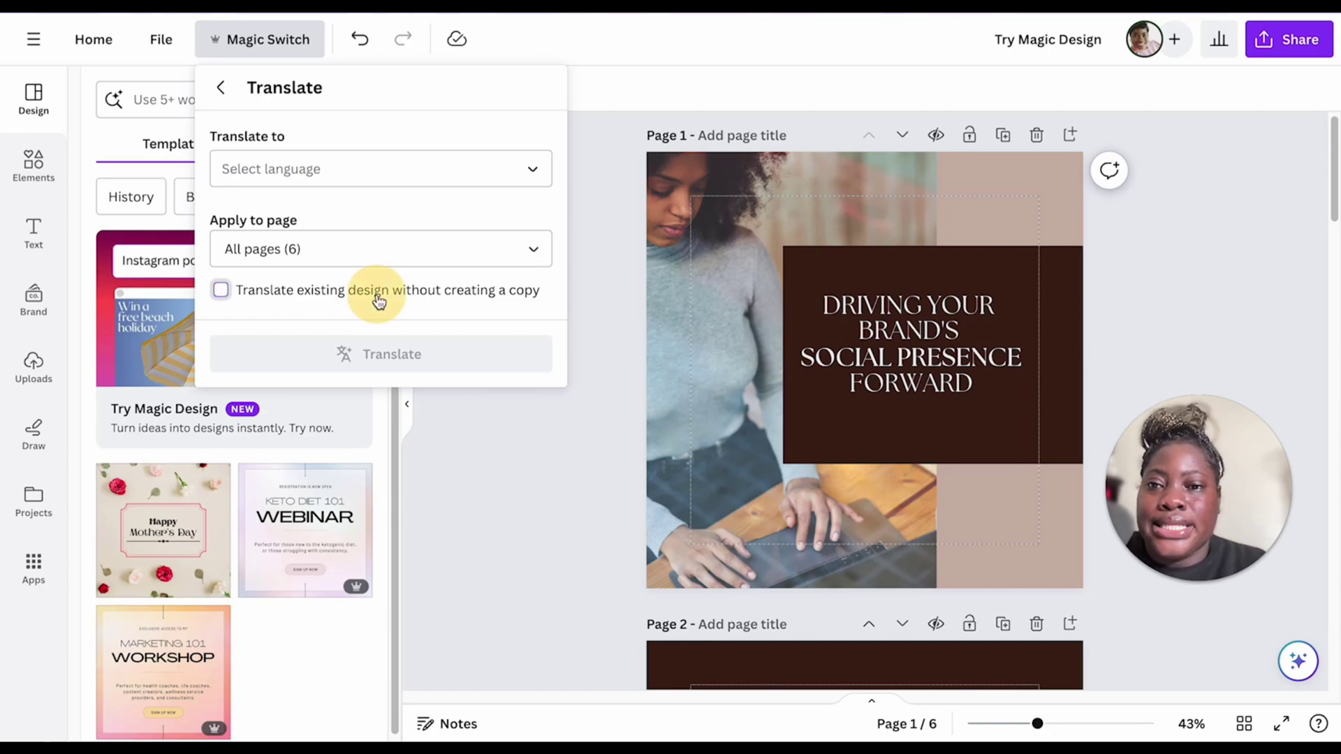
{"action": "left_click", "coordinate": [376, 294]}
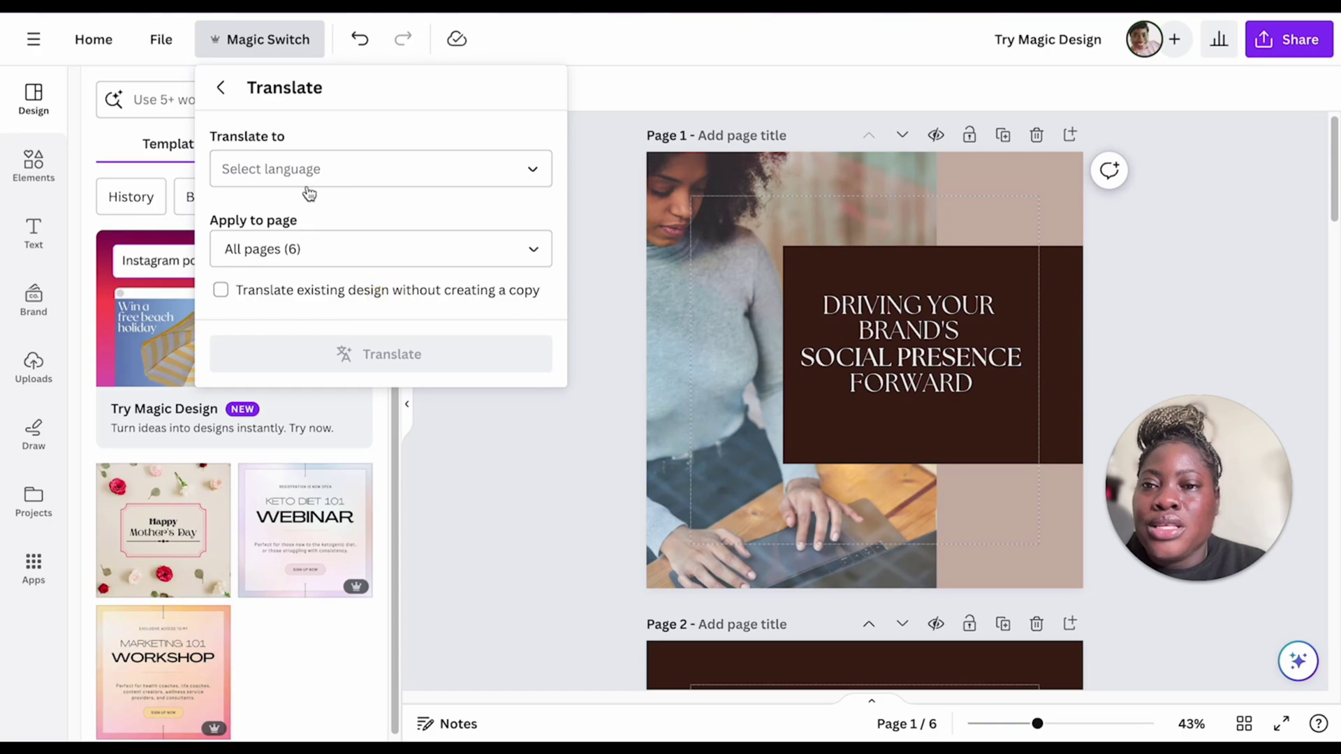
Translate all six pages into French as a copy and open the translated Instagram post
{"action": "left_click", "coordinate": [301, 170]}
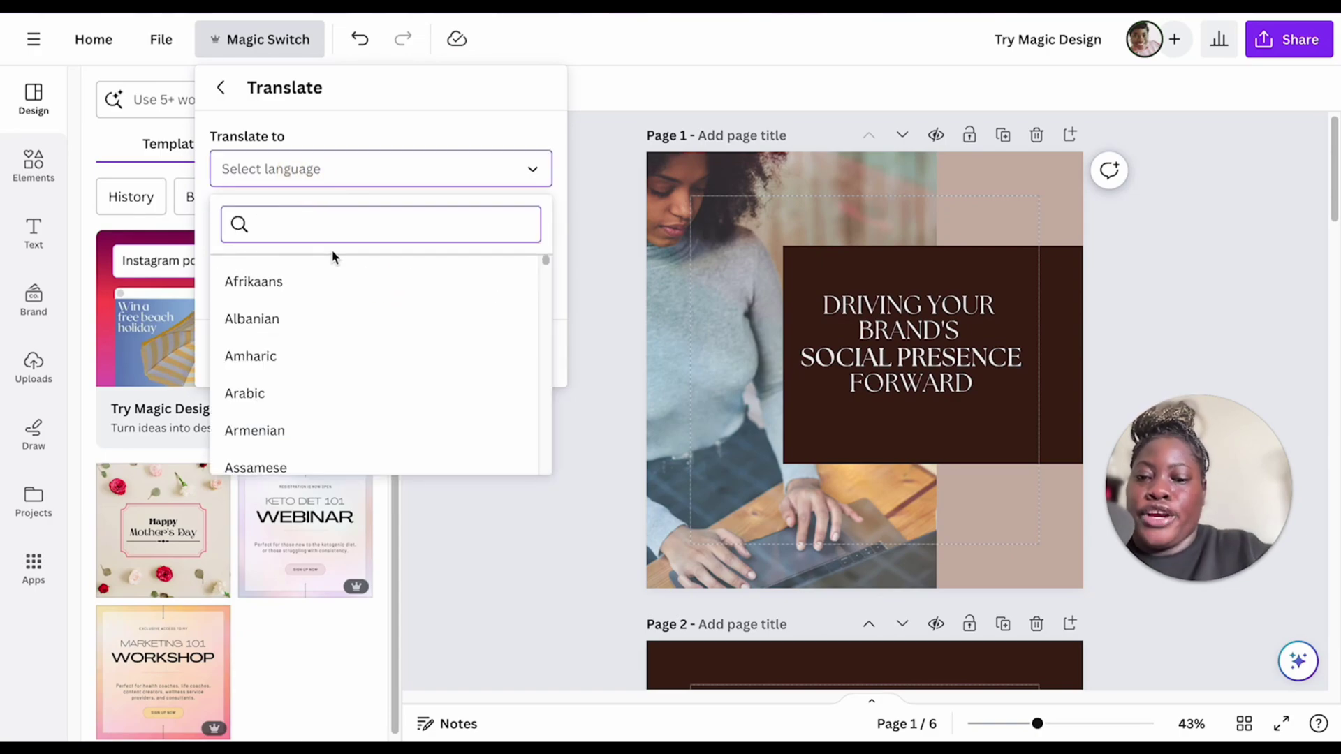
{"action": "type", "text": "french"}
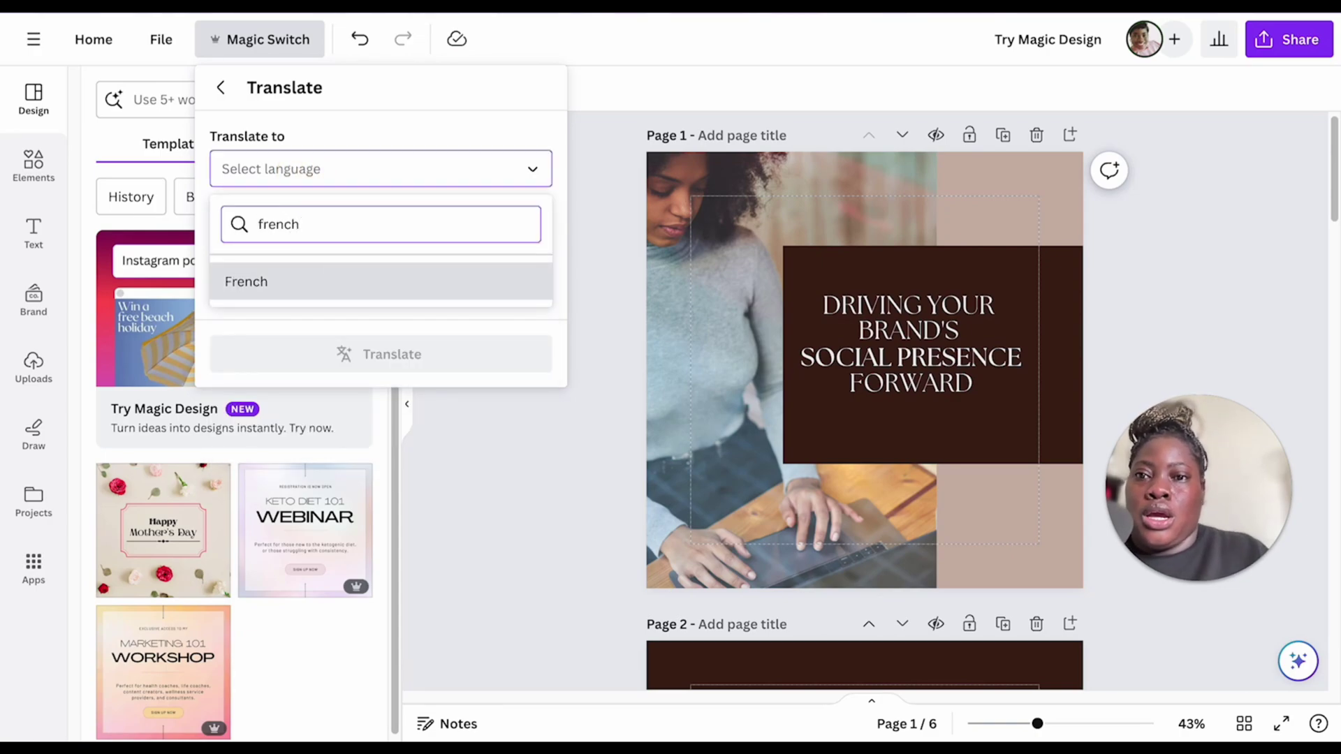
{"action": "left_click", "coordinate": [303, 283]}
{"action": "left_click", "coordinate": [370, 350]}
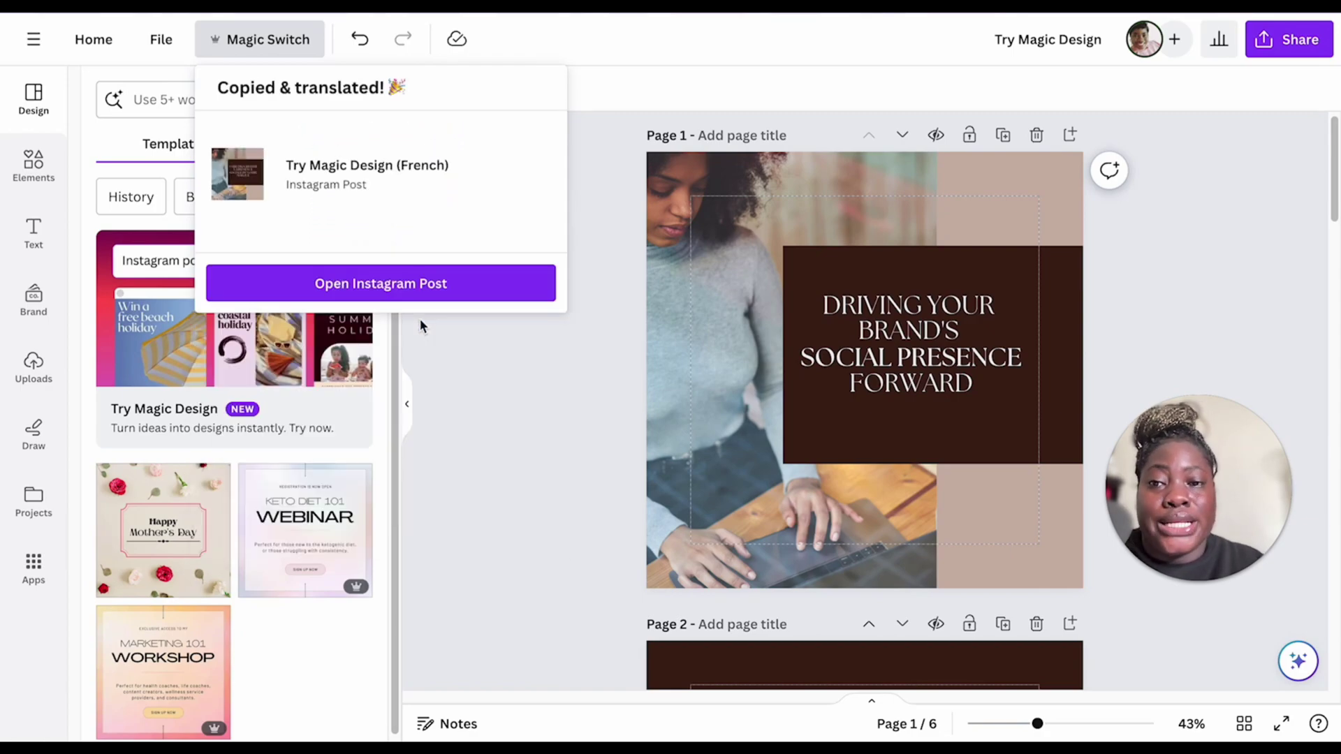
{"action": "left_click", "coordinate": [471, 291]}
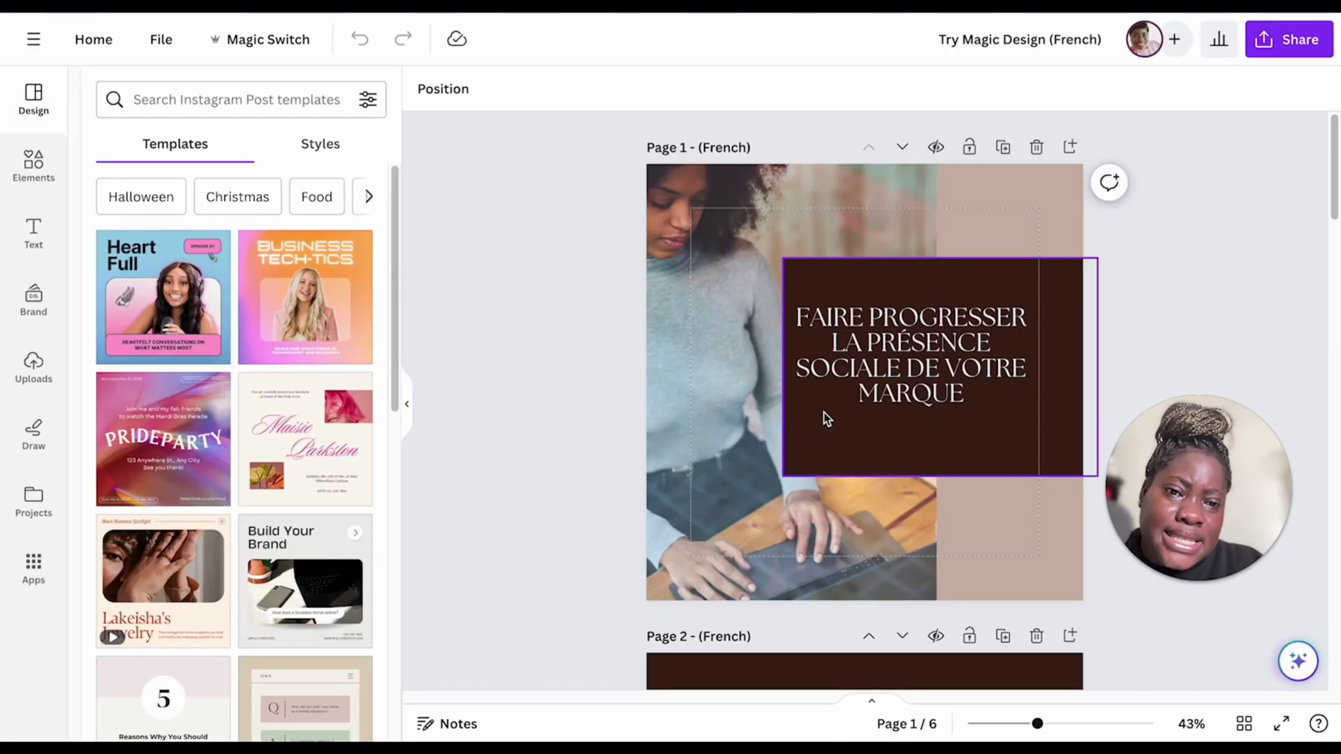
On page 4, shift the heading "Les avantages de travailler avec nous" right to align with the paragraph below it
{"action": "scroll", "coordinate": [826, 412], "scroll_direction": "down", "scroll_amount": 3}
{"action": "scroll", "coordinate": [828, 405], "scroll_direction": "down", "scroll_amount": 5}
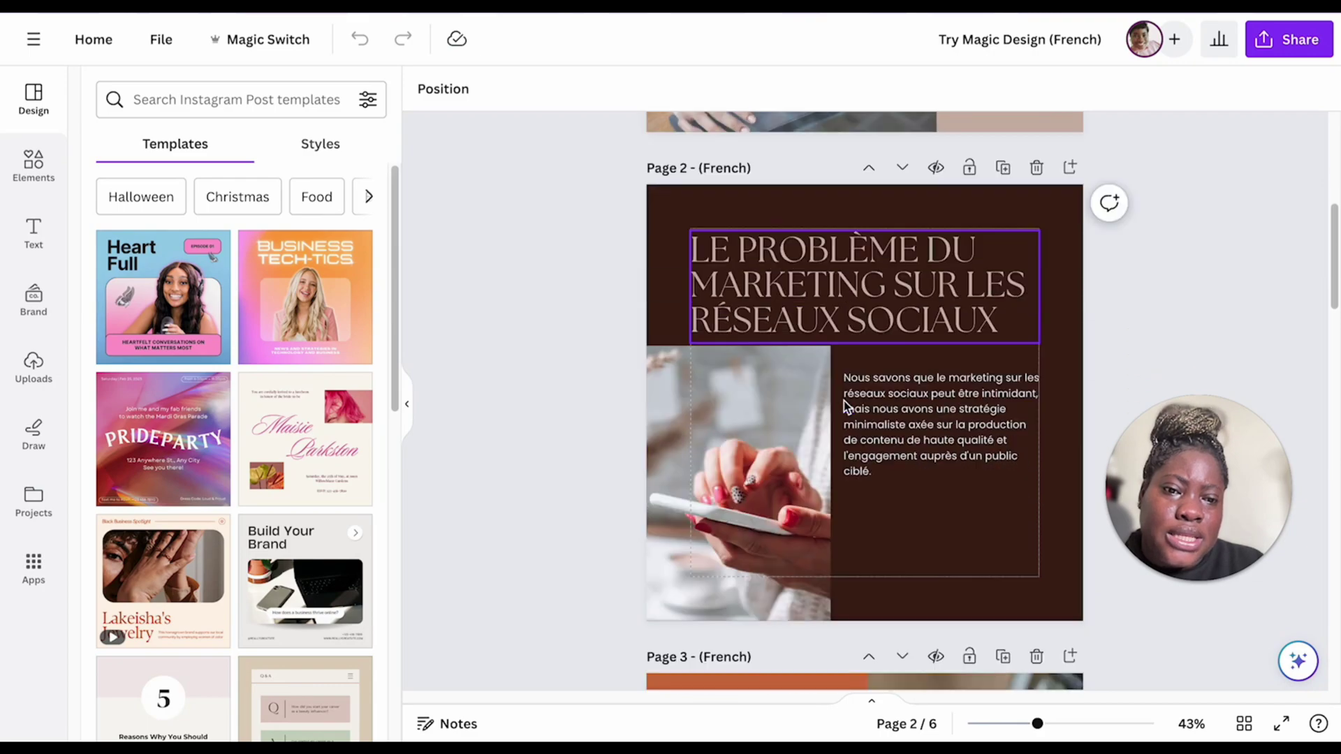
{"action": "scroll", "coordinate": [844, 401], "scroll_direction": "down", "scroll_amount": 6}
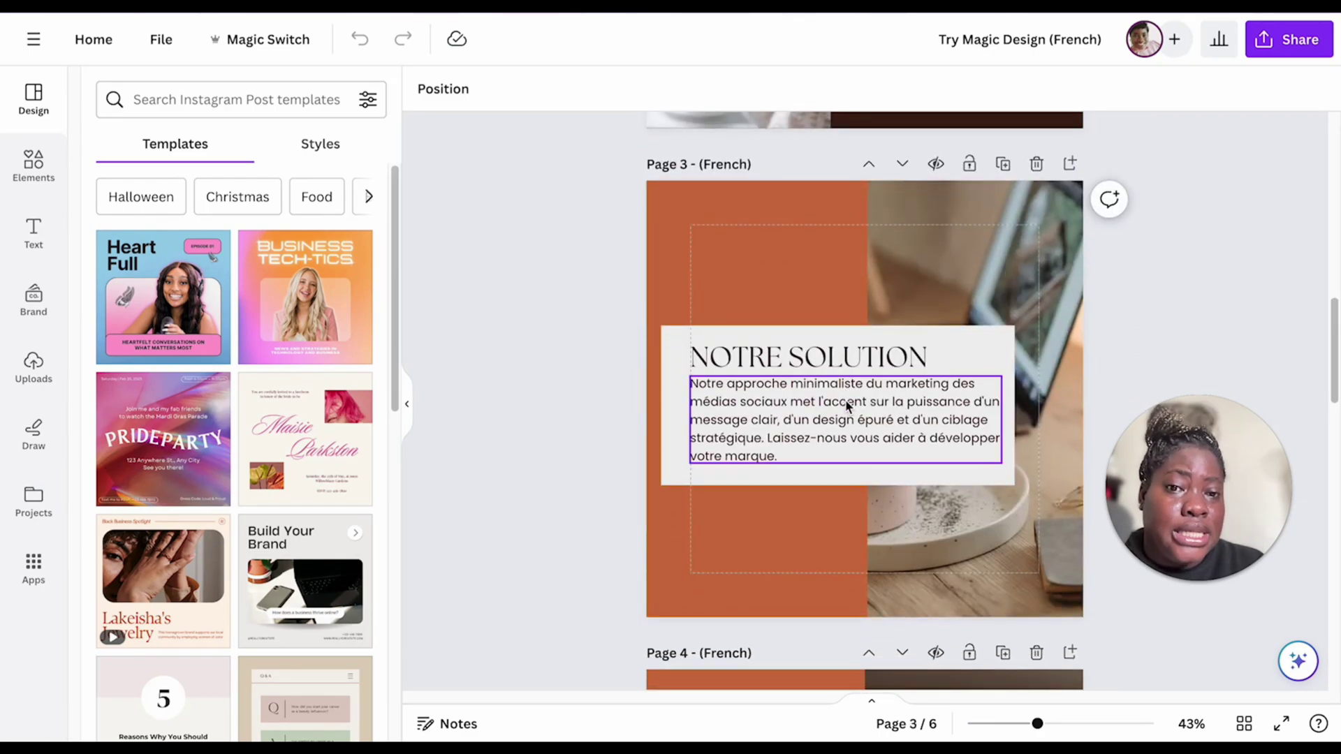
{"action": "scroll", "coordinate": [852, 402], "scroll_direction": "down", "scroll_amount": 5}
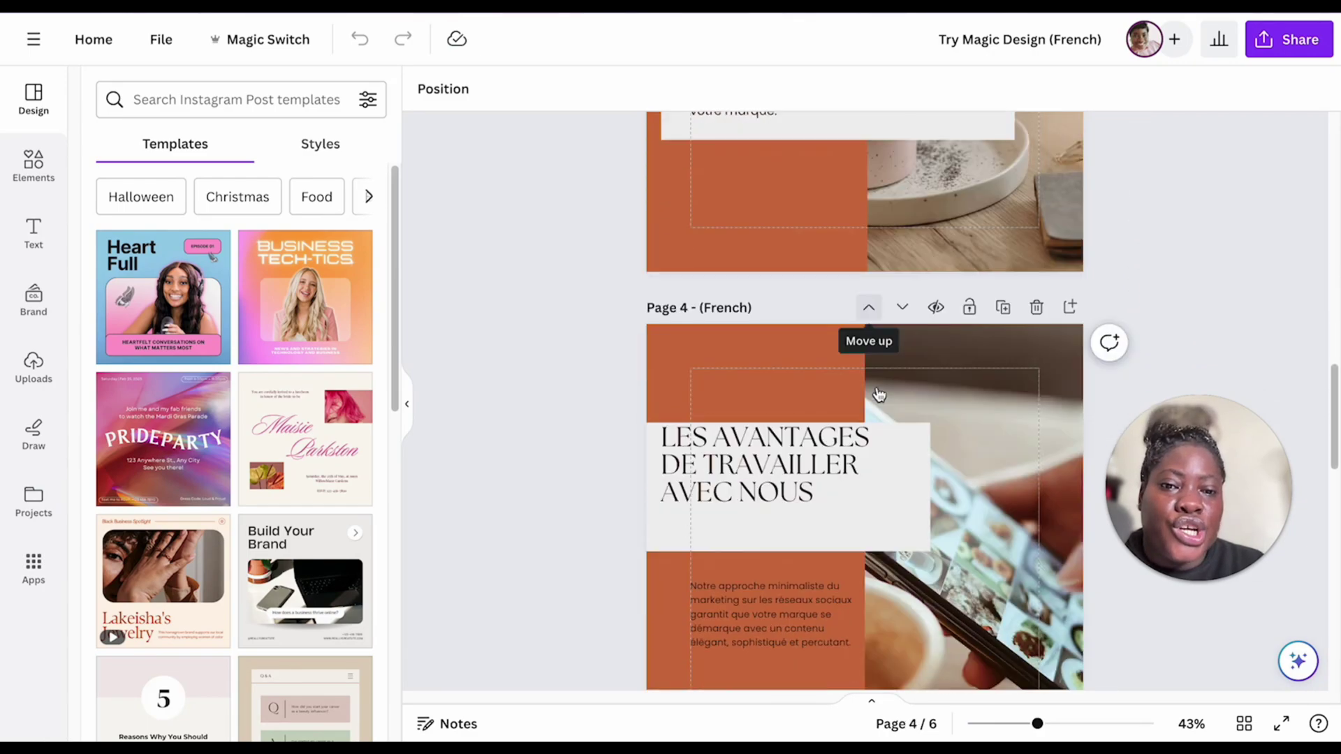
{"action": "left_click_drag", "start_coordinate": [853, 439], "coordinate": [887, 440]}
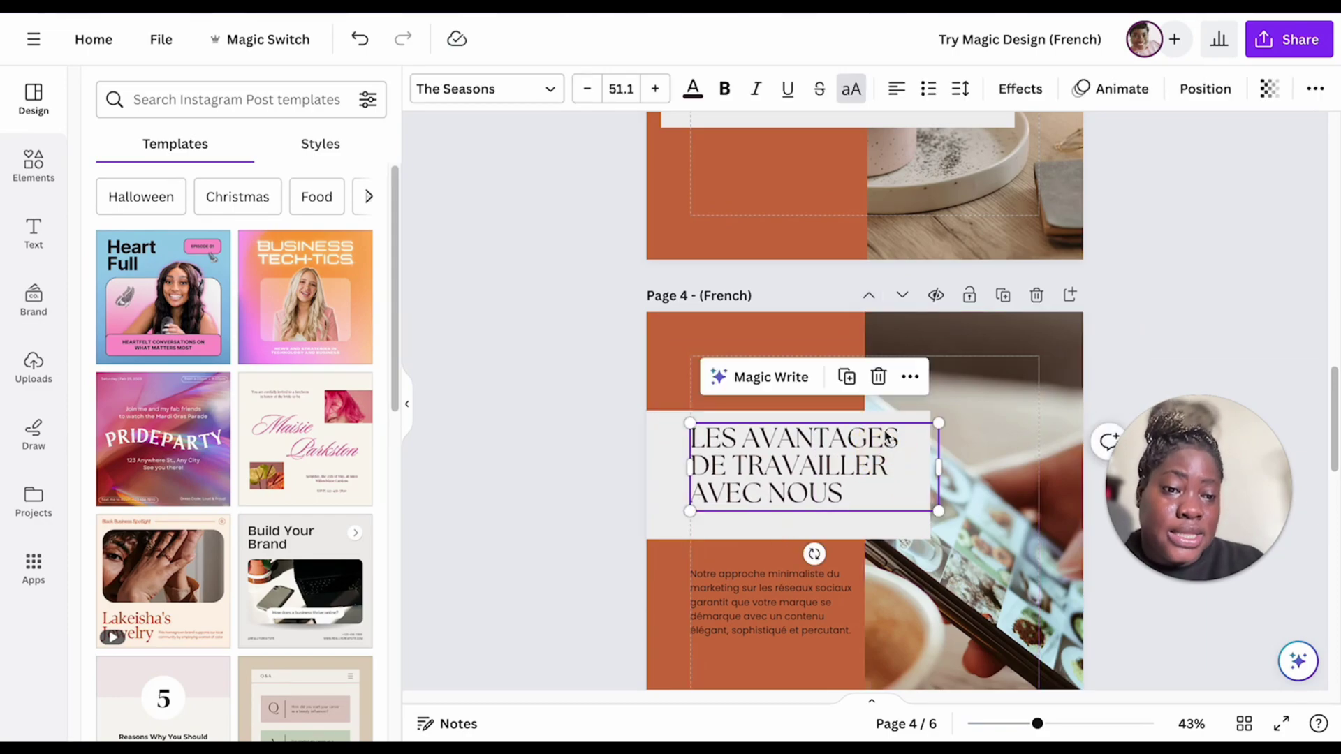
Hide the template sidebar and reduce the paragraph under "Nos tarifs" on page 5 to font size 16
{"action": "scroll", "coordinate": [897, 428], "scroll_direction": "down", "scroll_amount": 4}
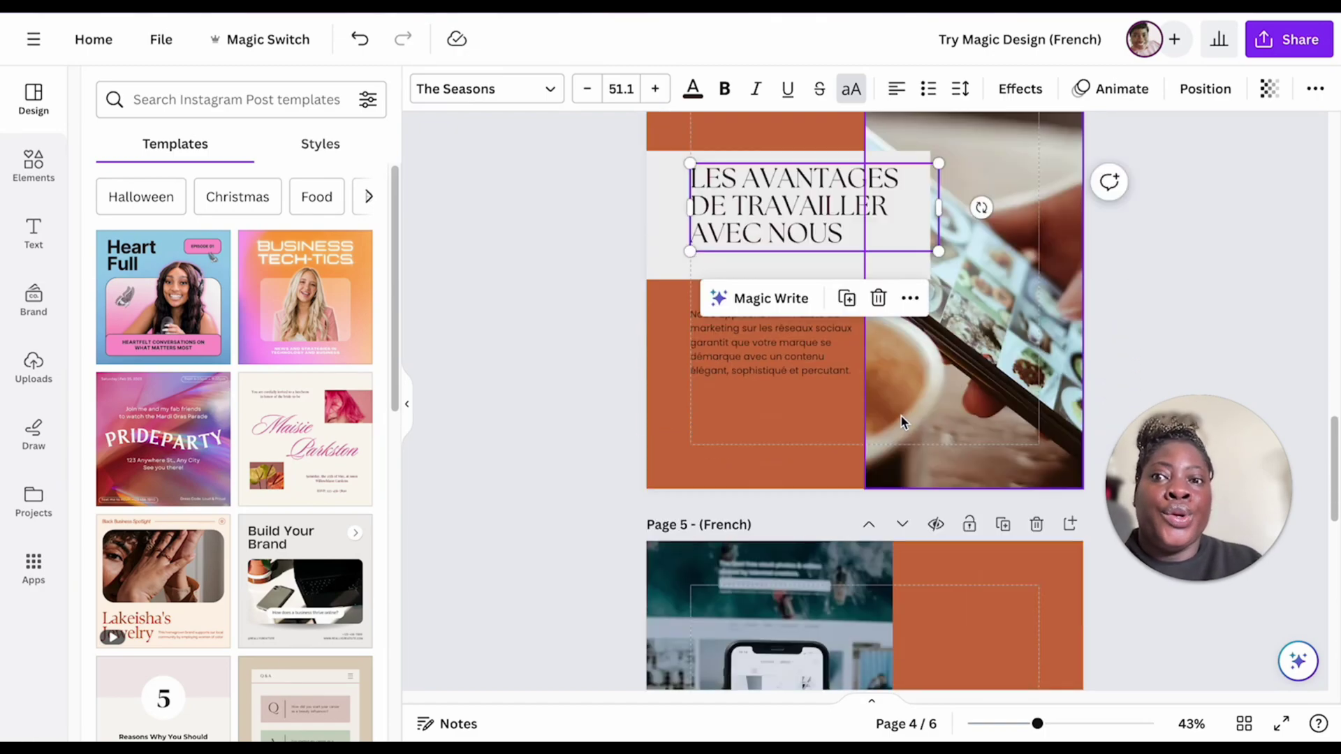
{"action": "left_click", "coordinate": [406, 404]}
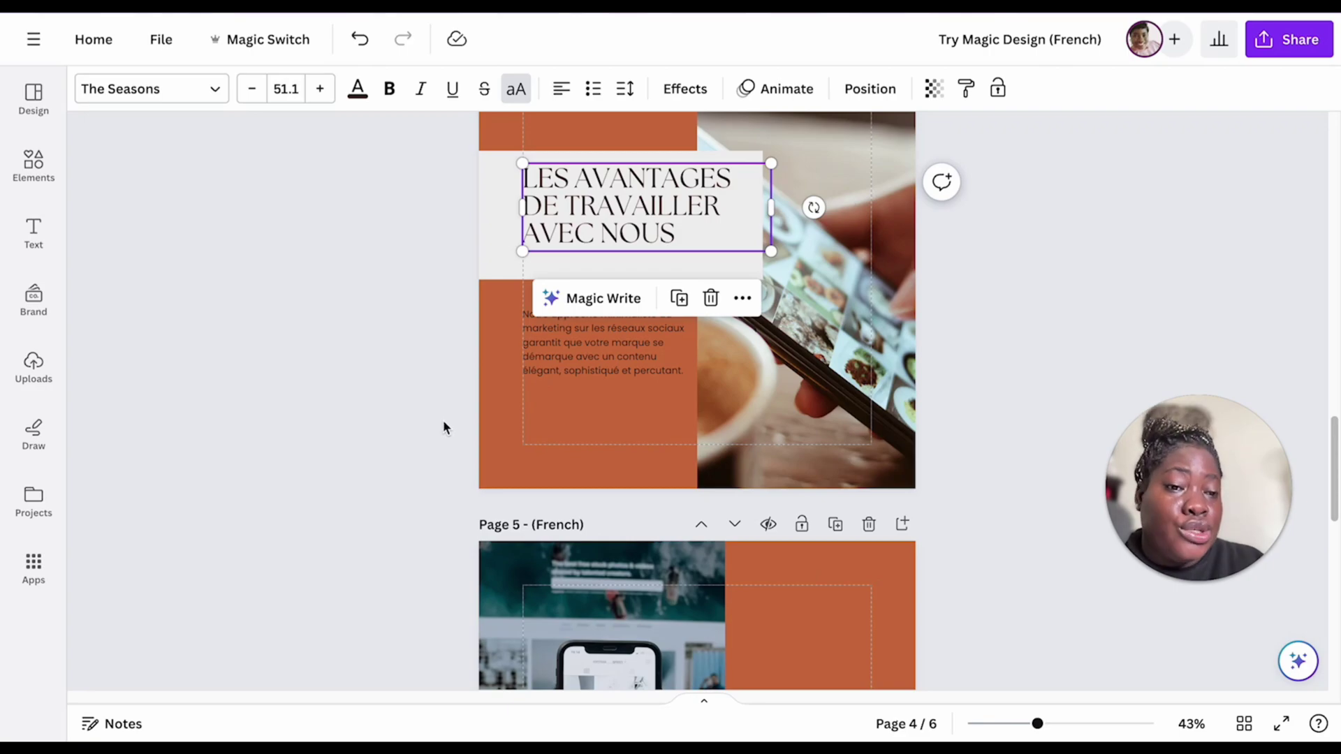
{"action": "scroll", "coordinate": [445, 418], "scroll_direction": "down", "scroll_amount": 1}
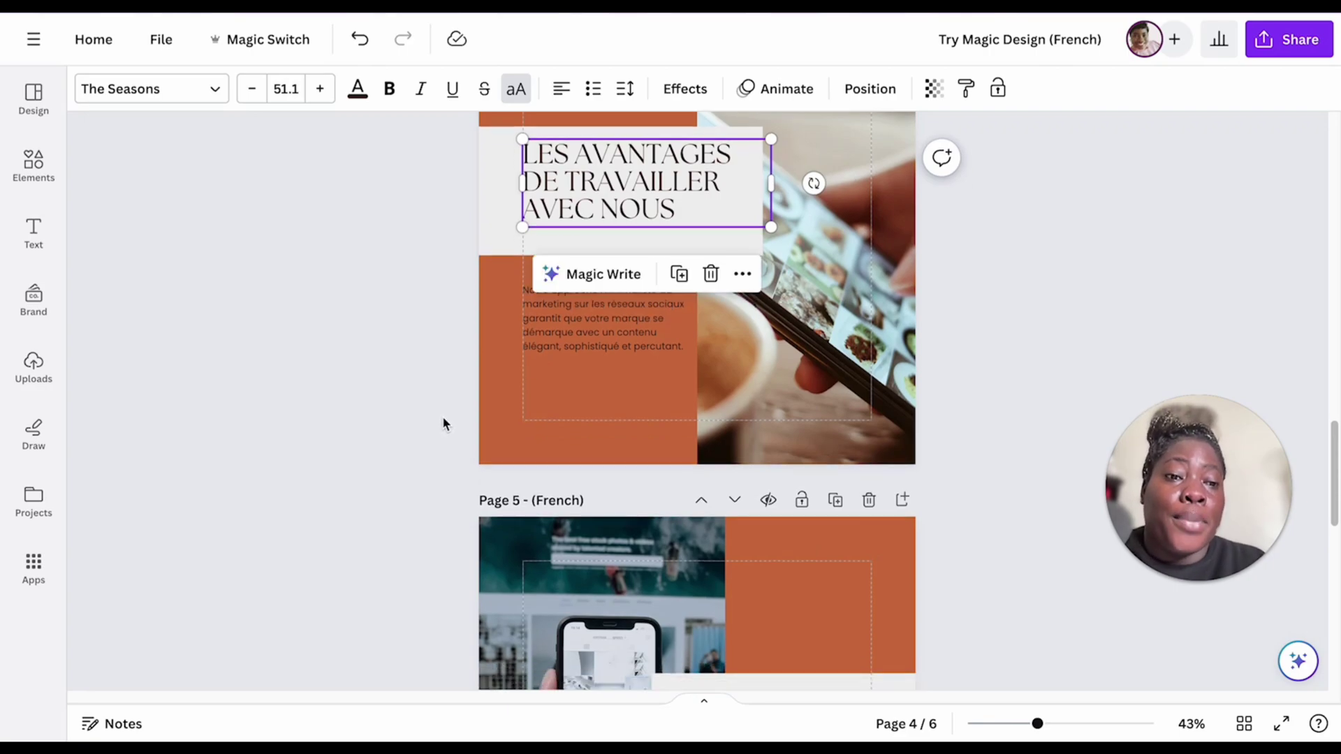
{"action": "scroll", "coordinate": [442, 417], "scroll_direction": "down", "scroll_amount": 7}
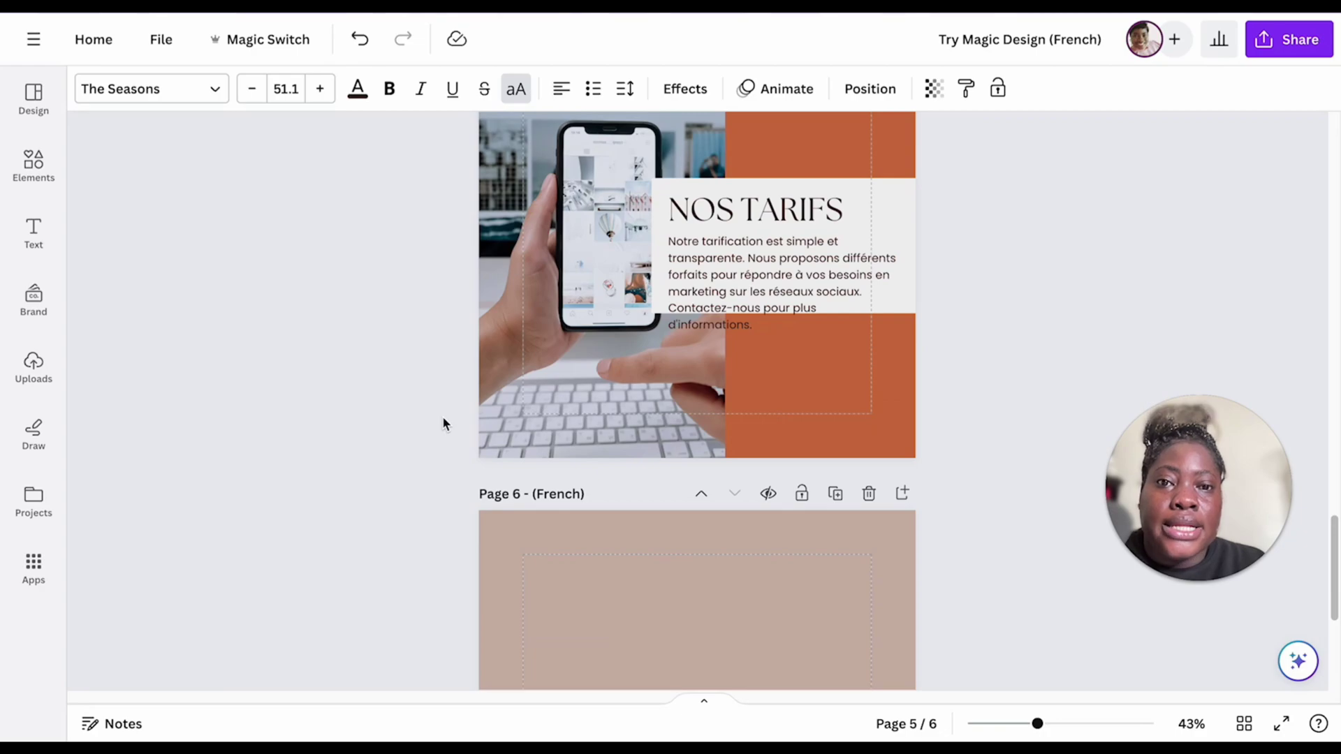
{"action": "left_click", "coordinate": [781, 288]}
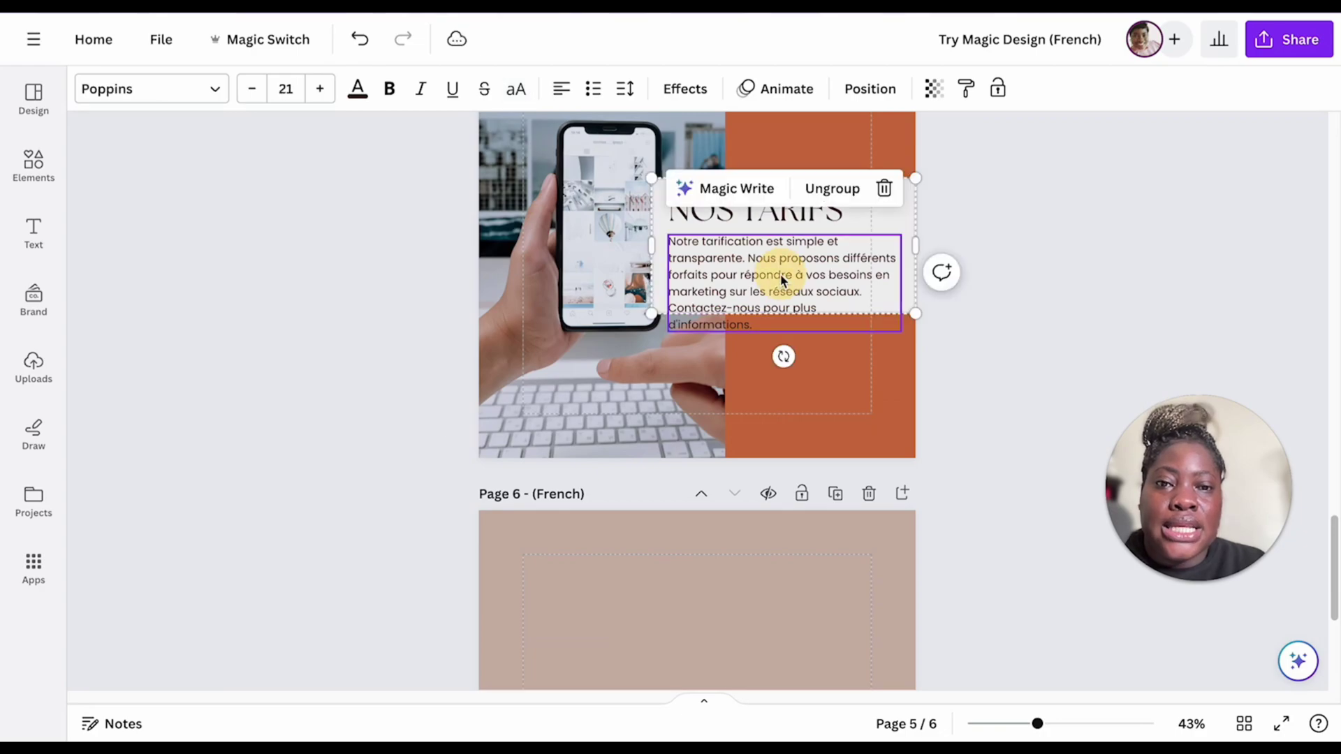
{"action": "left_click", "coordinate": [253, 93]}
{"action": "left_click", "coordinate": [253, 93]}
{"action": "left_click", "coordinate": [253, 93]}
{"action": "left_click", "coordinate": [253, 93]}
{"action": "left_click", "coordinate": [253, 93]}
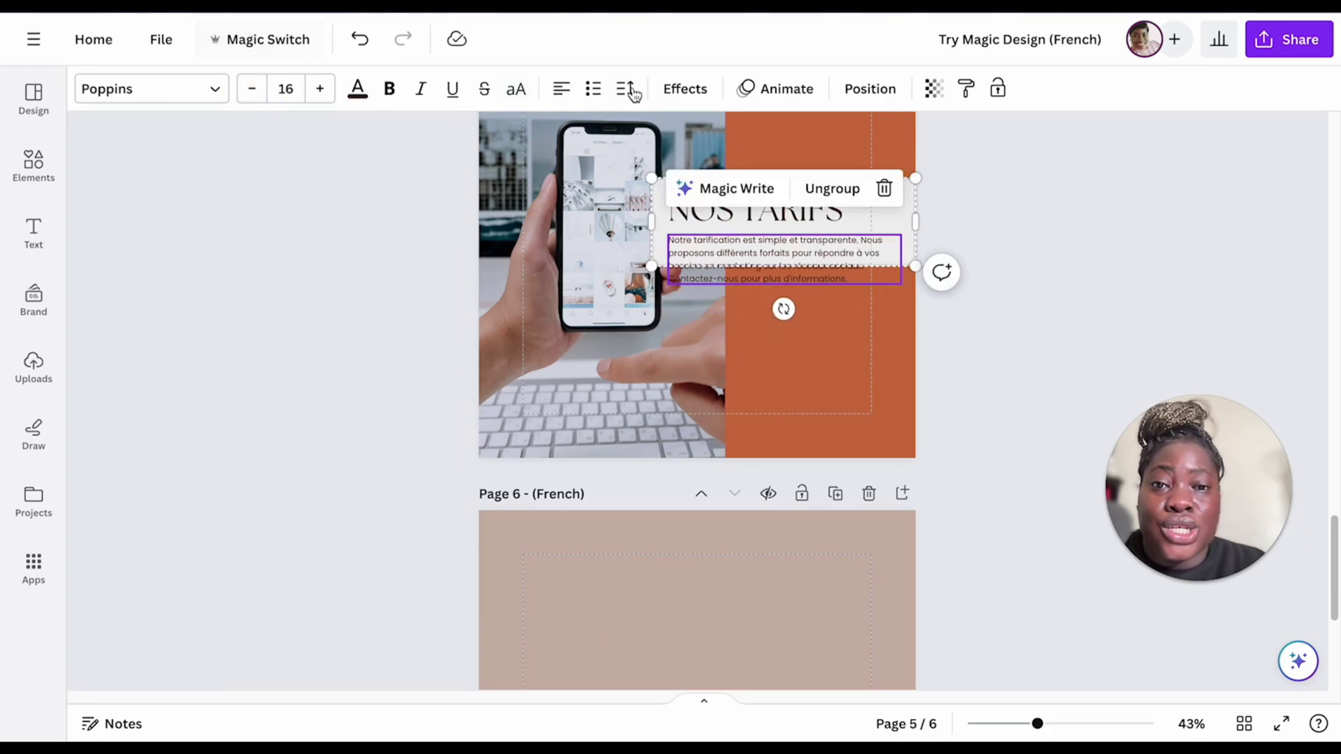
Undo the last two font size reductions on the "Nos tarifs" paragraph
{"action": "left_click", "coordinate": [359, 39]}
{"action": "left_click", "coordinate": [359, 39]}
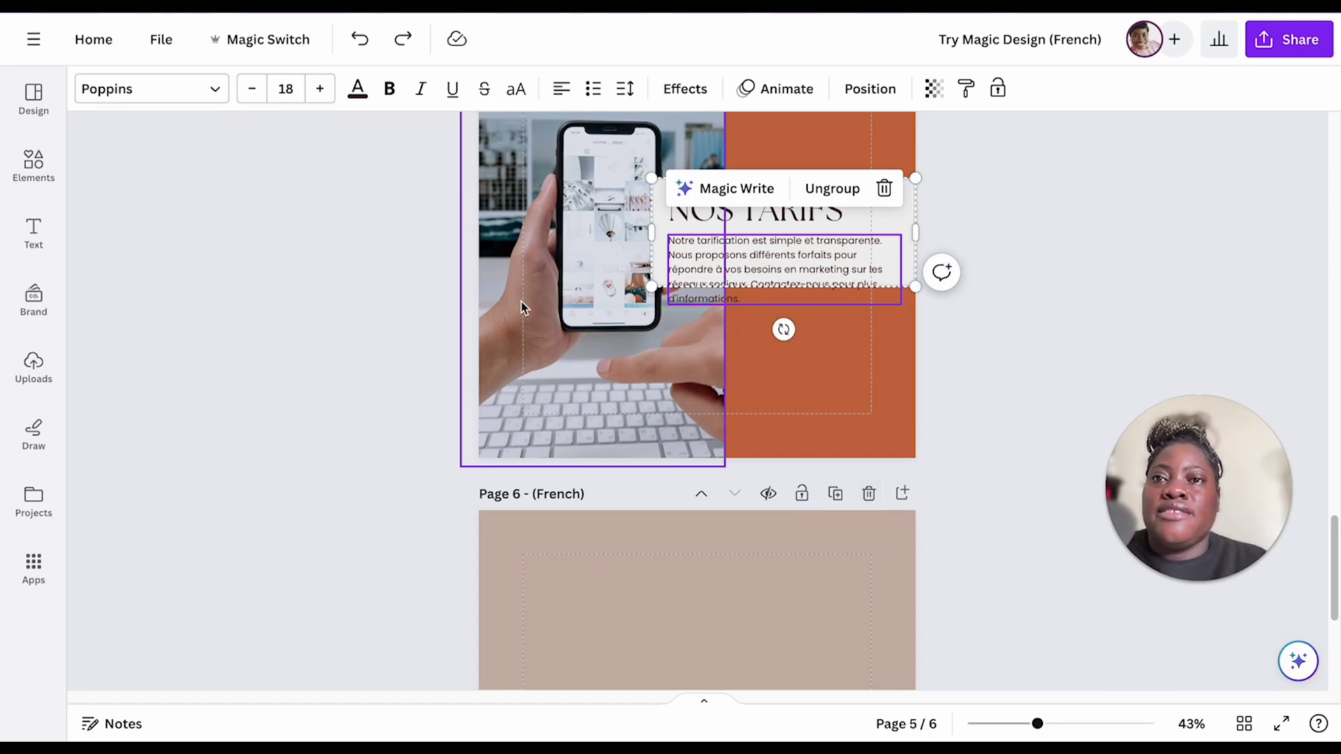
{"action": "scroll", "coordinate": [564, 322], "scroll_direction": "up", "scroll_amount": 5}
Browse Magic Switch's translate, transform and resize options, including the resize categories, for the French design
{"action": "left_click", "coordinate": [308, 39]}
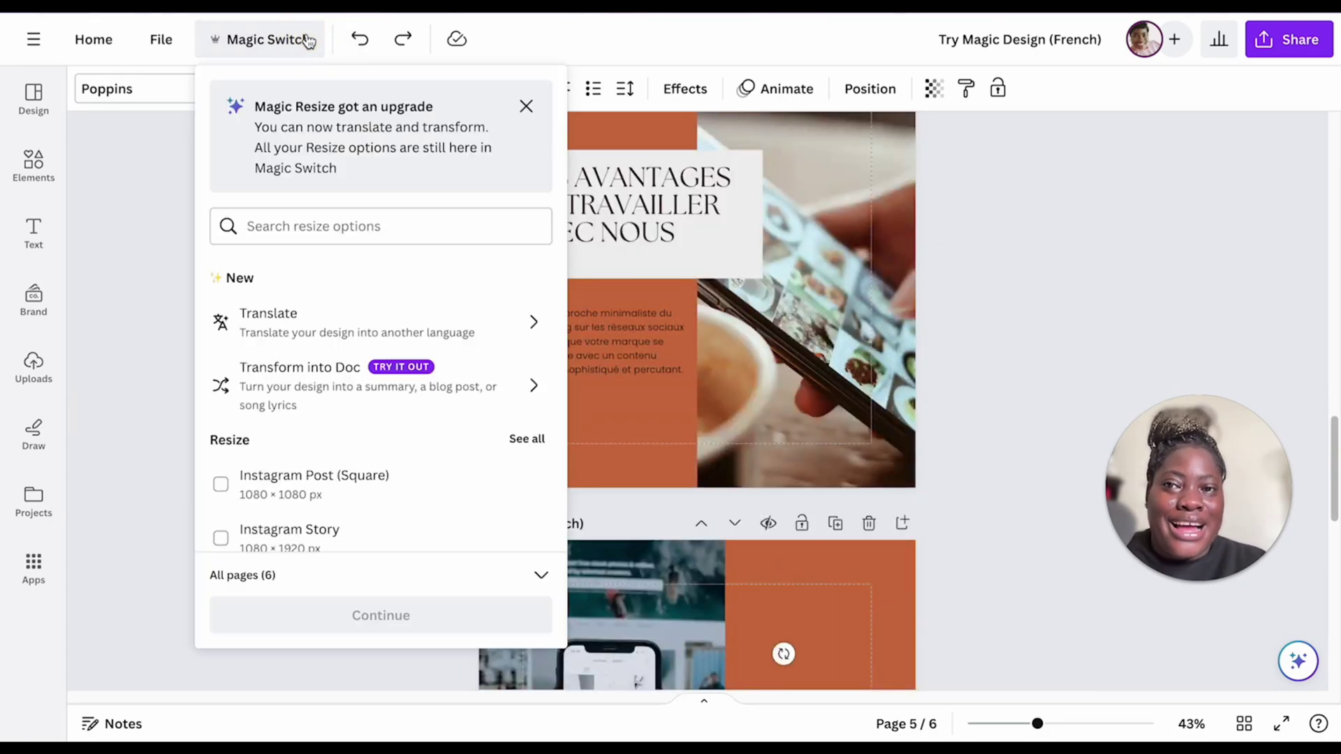
{"action": "scroll", "coordinate": [460, 327], "scroll_direction": "down", "scroll_amount": 5}
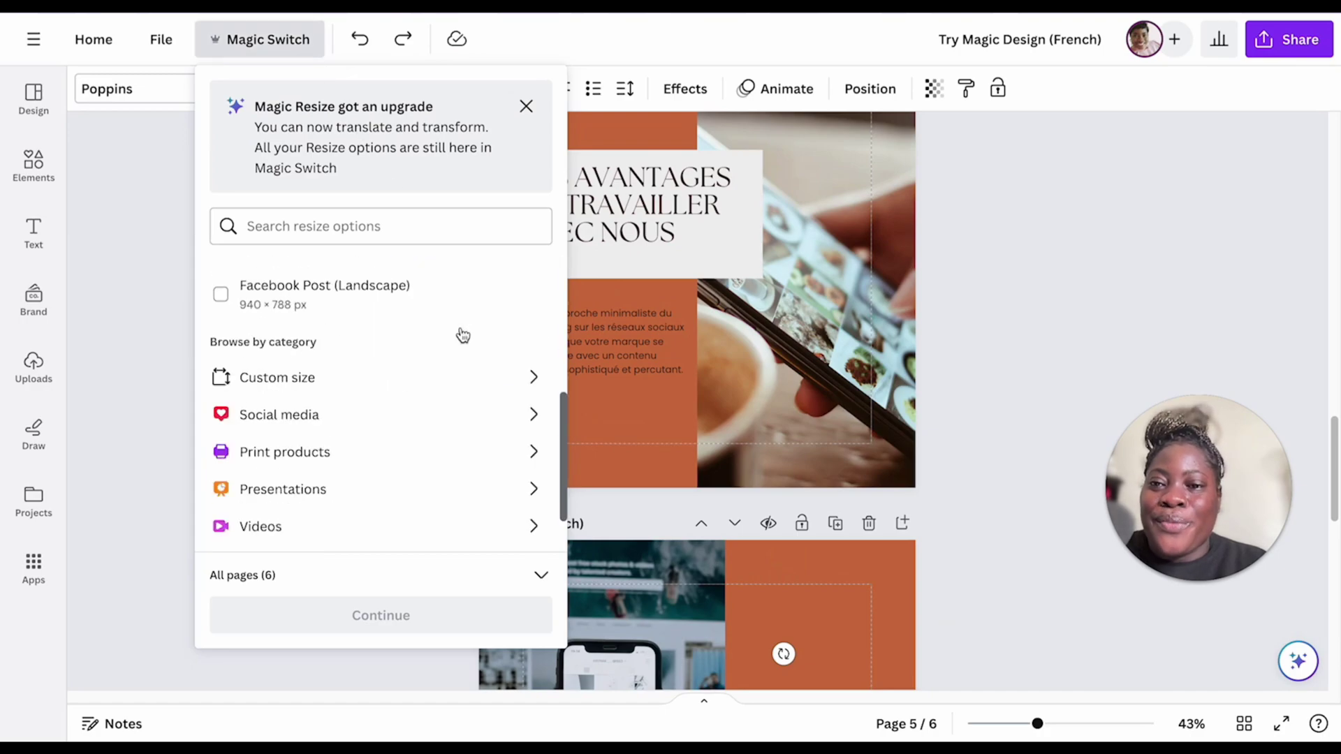